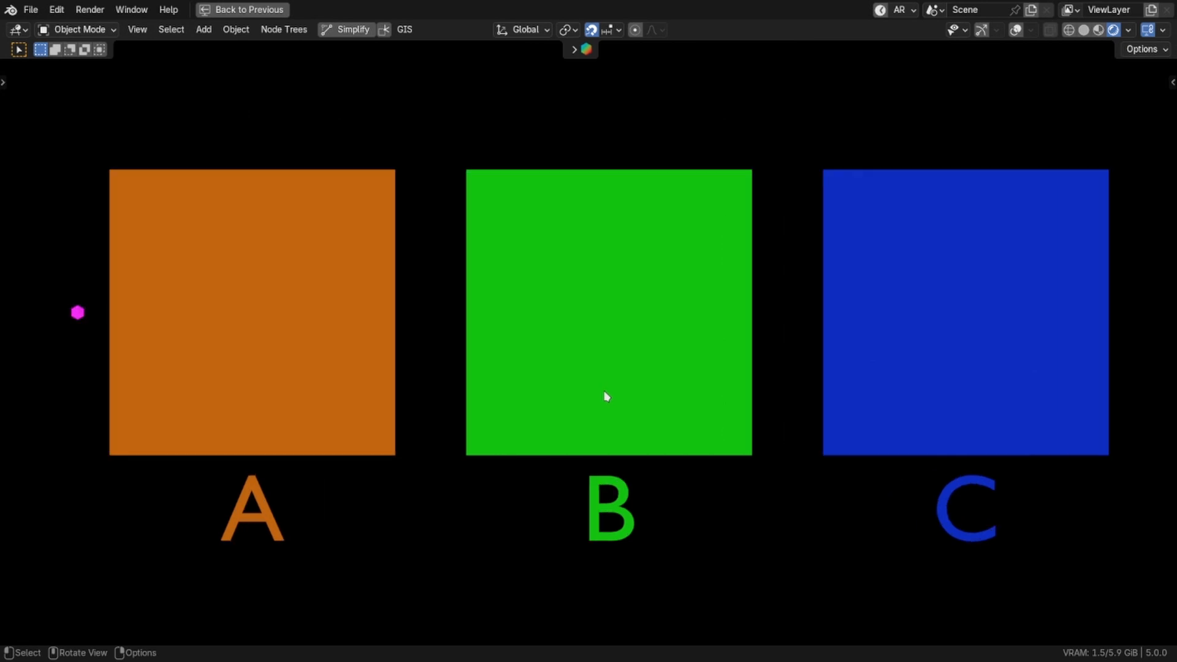
Examine the Closure Method frame, including how the Spread, Scale and Rotate closures feed the Start to End group
key("ctrl+space")
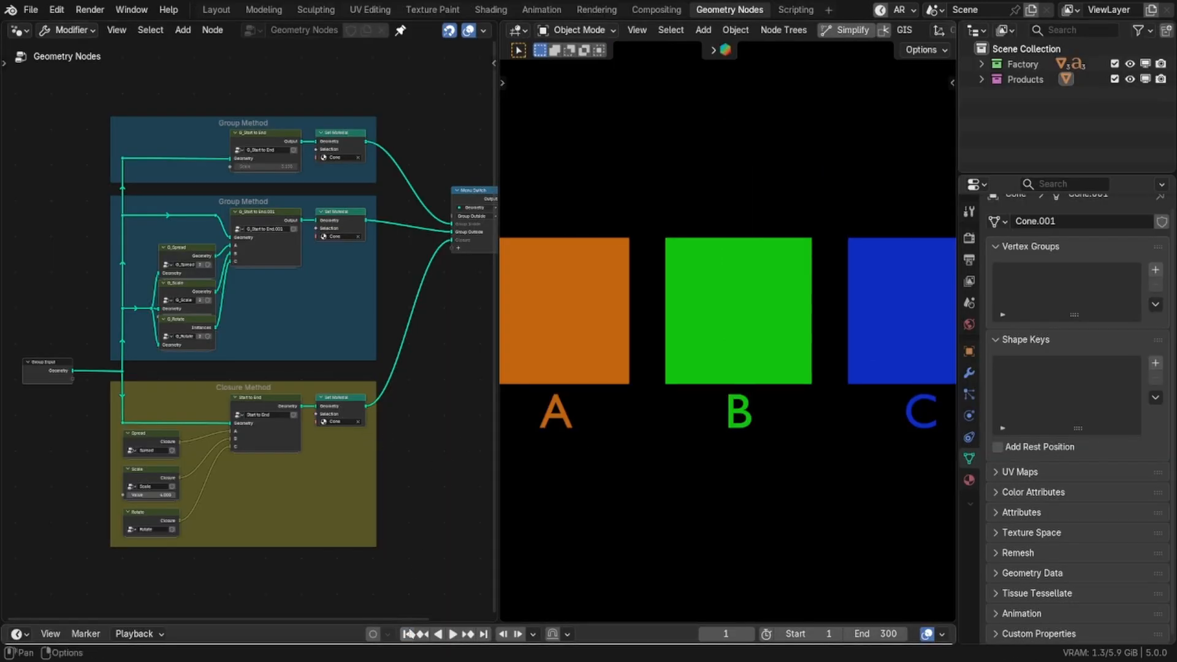
scroll(268, 494, "up", 1)
middle_click_drag(234, 499, 276, 413)
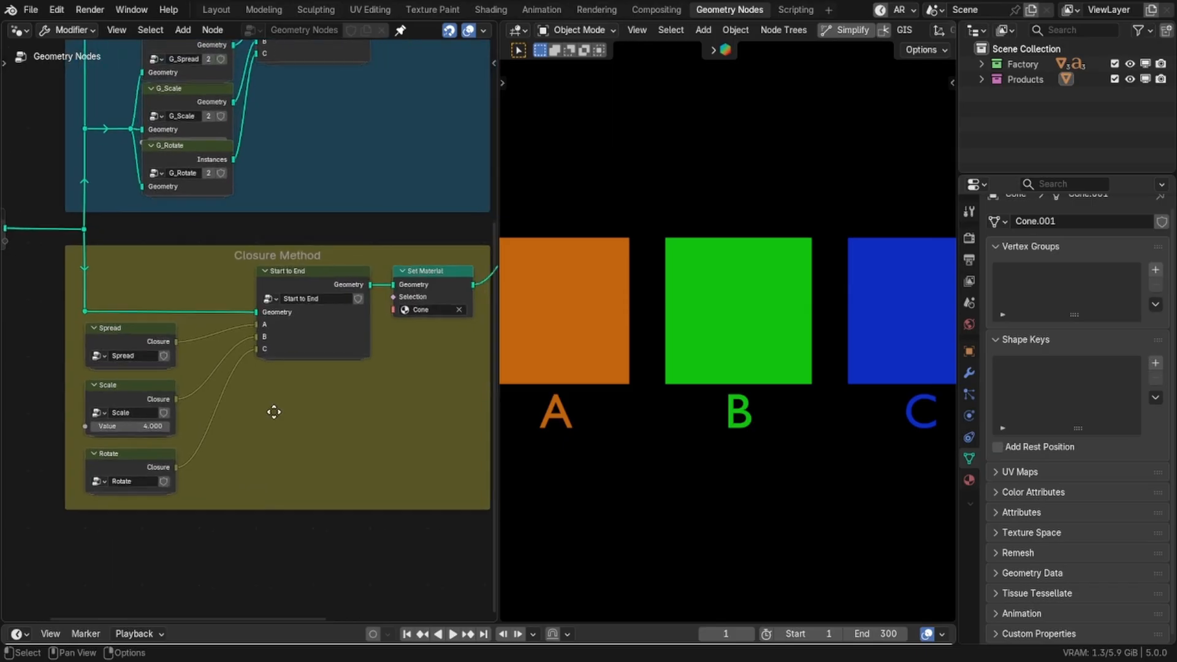
key("ctrl+space")
scroll(649, 421, "up", 1)
scroll(646, 418, "up", 1)
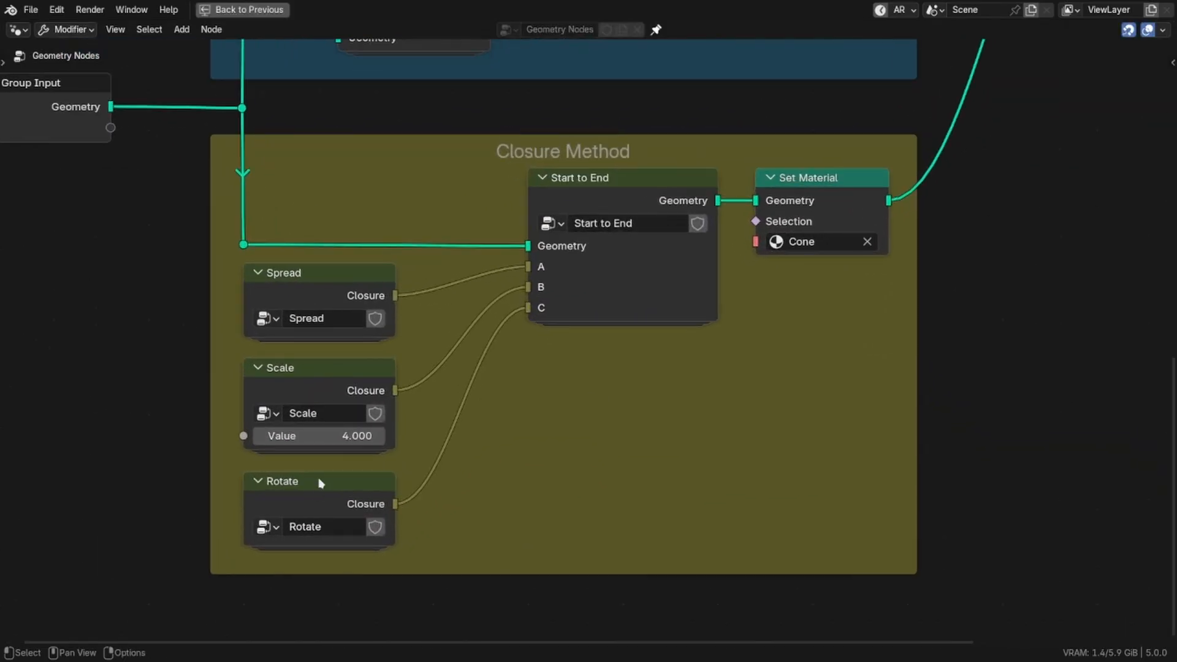
middle_click_drag(596, 286, 535, 318)
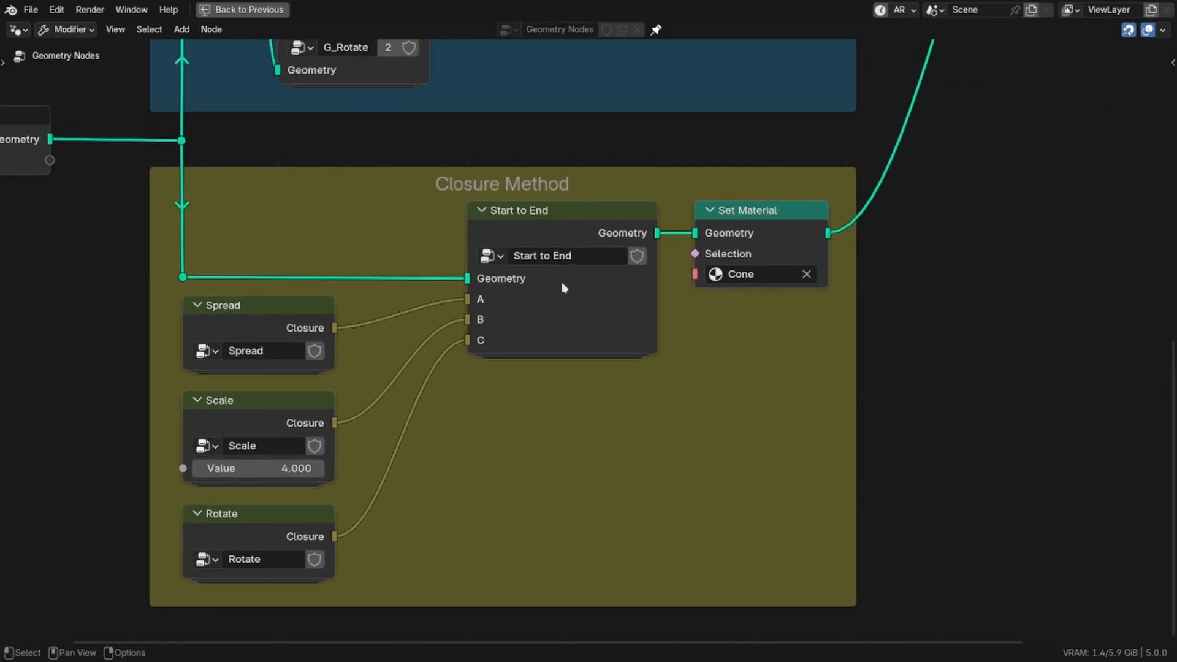
mouse_move(564, 287)
Set the Menu Switch node to Group Inside
scroll(659, 299, "down", 3)
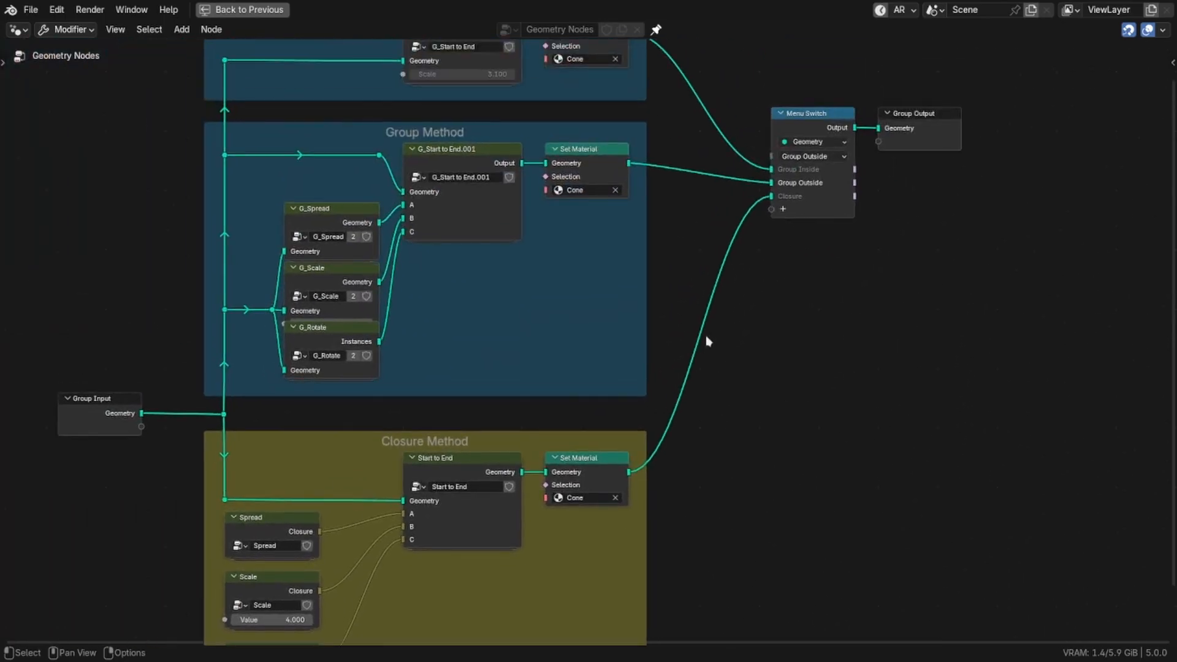
scroll(694, 325, "down", 1)
middle_click_drag(691, 315, 719, 402)
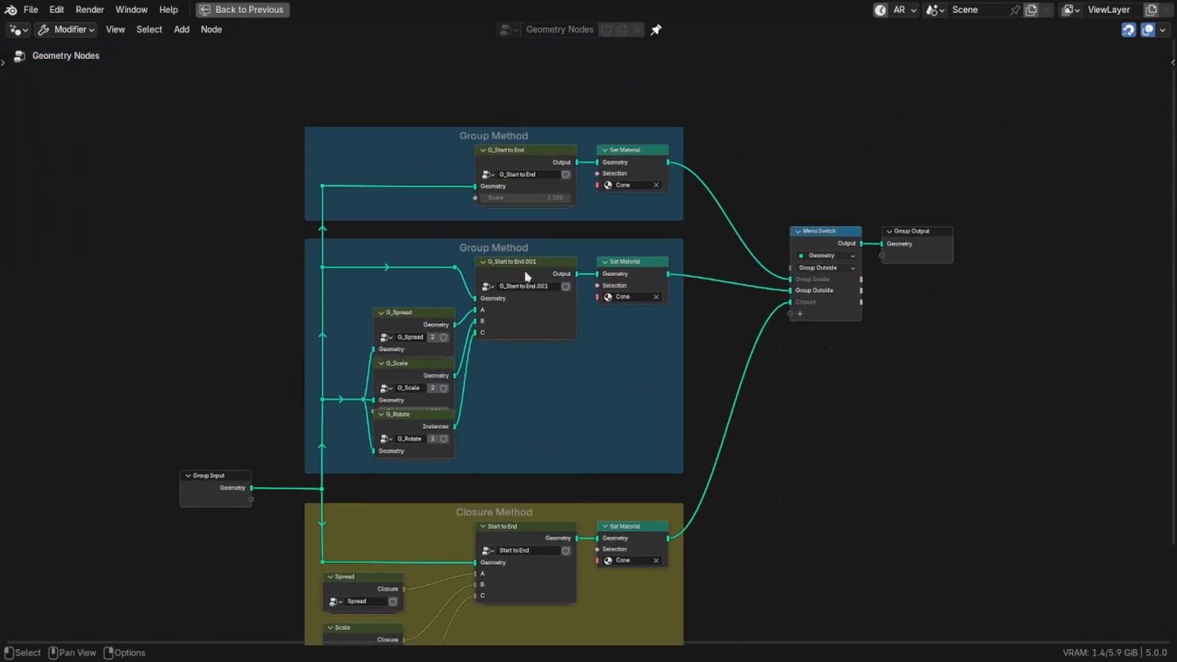
scroll(526, 277, "up", 2)
scroll(457, 162, "up", 1)
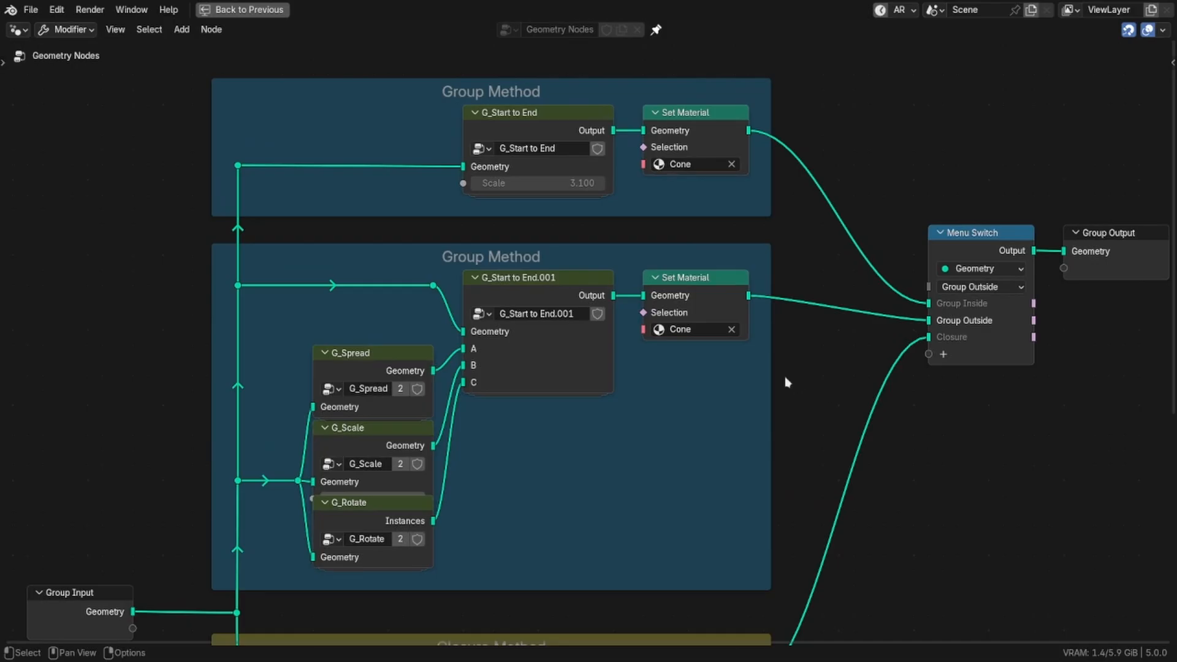
left_click(960, 288)
left_click(967, 324)
middle_click_drag(808, 385, 813, 429)
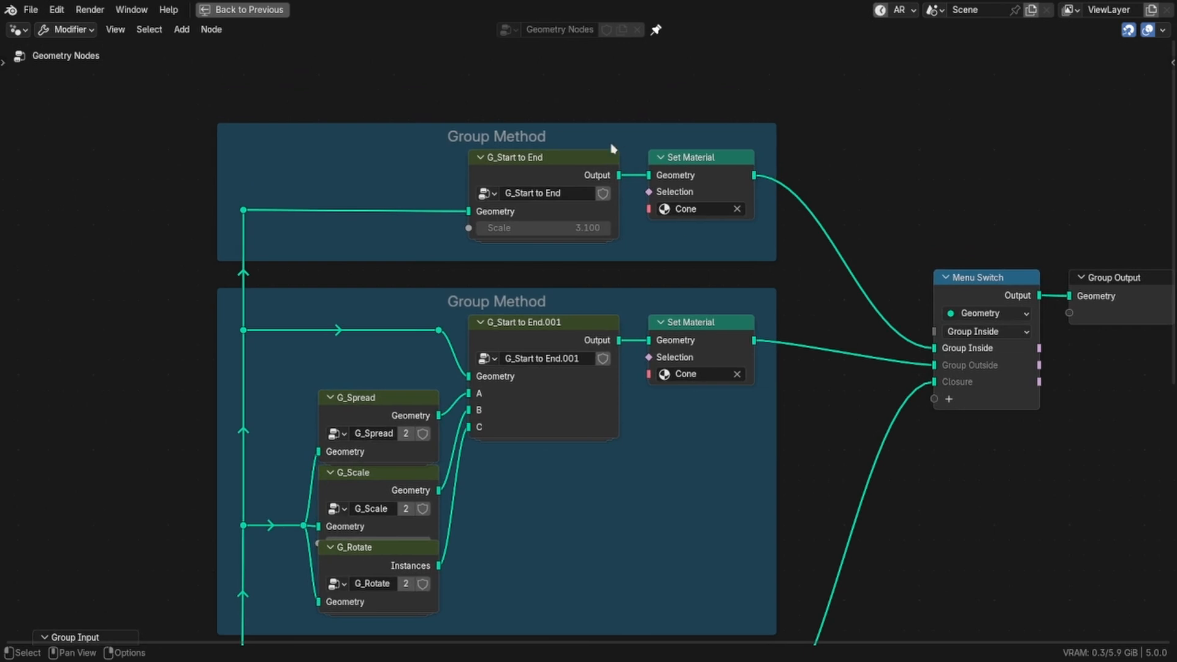
Compare the two Group Method frames with the Closure Method frame, highlighting the G_Start to End group node
middle_click_drag(573, 398, 579, 321)
scroll(406, 420, "down", 2)
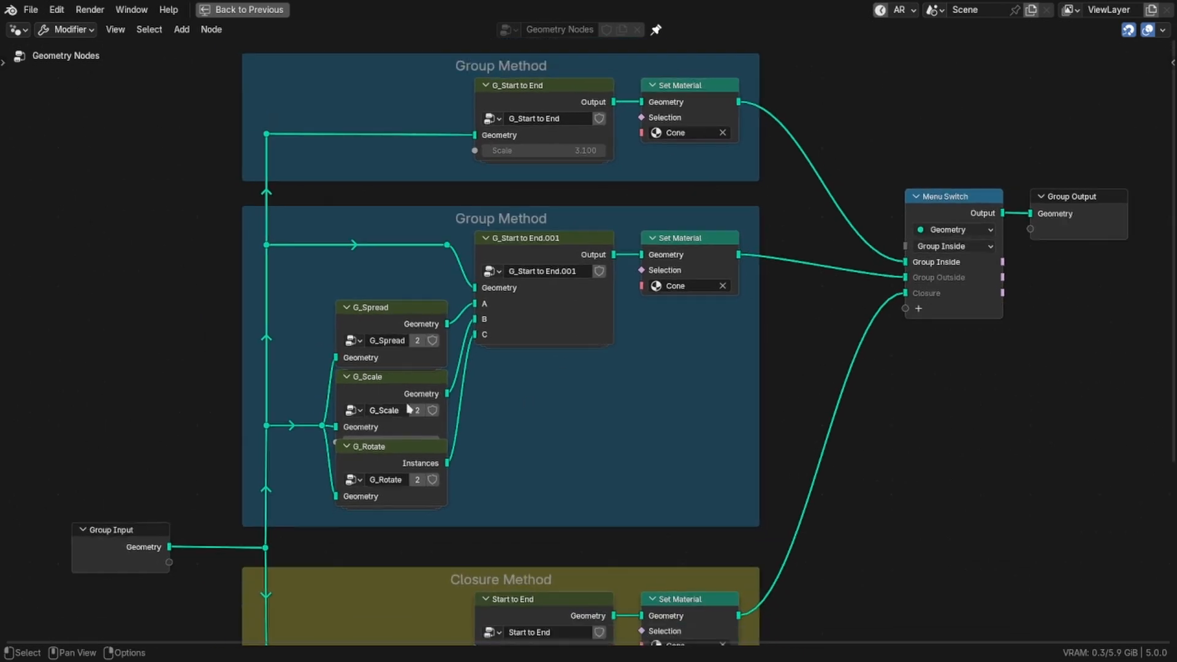
middle_click_drag(407, 459, 434, 287)
middle_click_drag(472, 244, 469, 432)
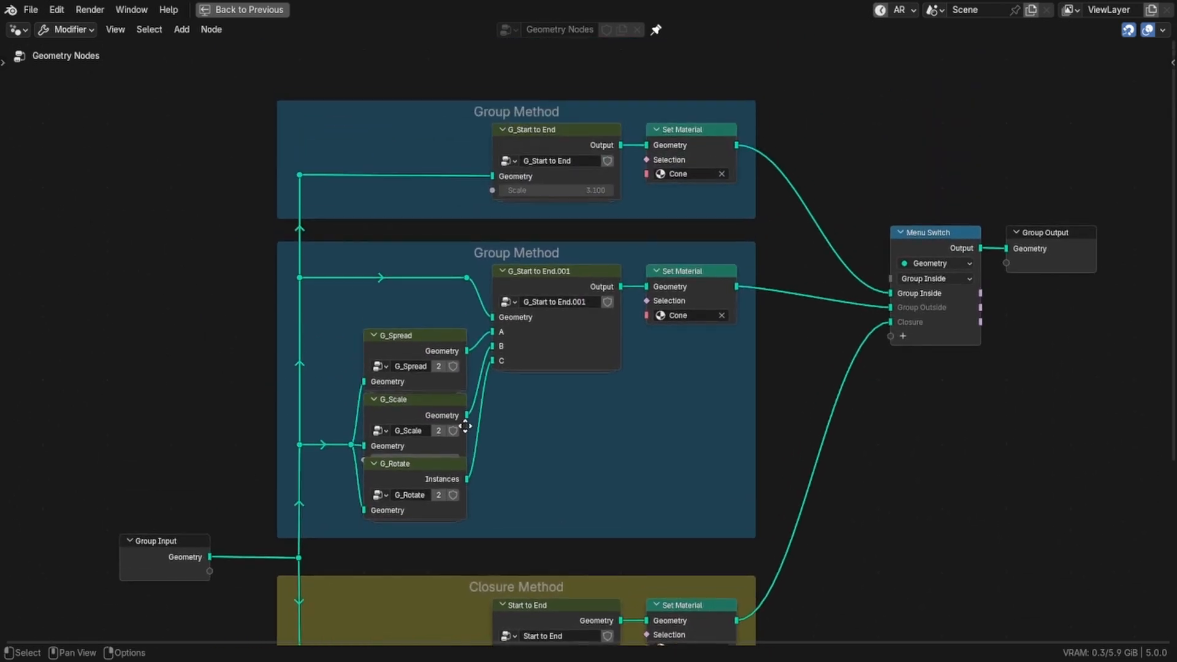
left_click(539, 144)
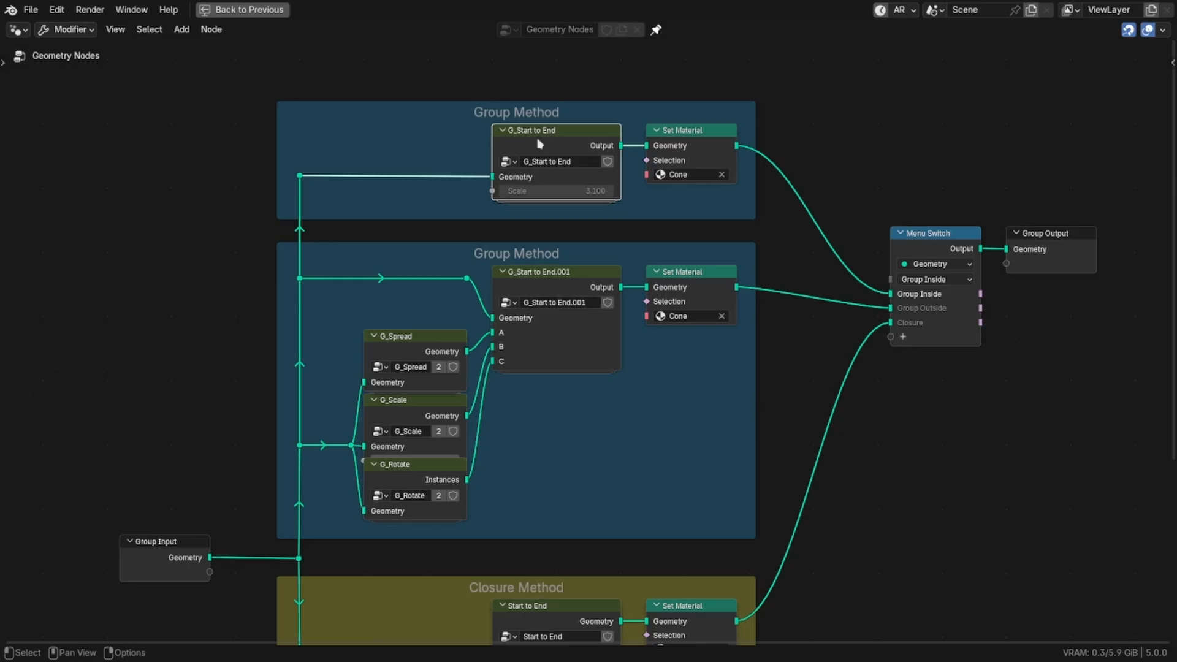
middle_click_drag(571, 286, 423, 270)
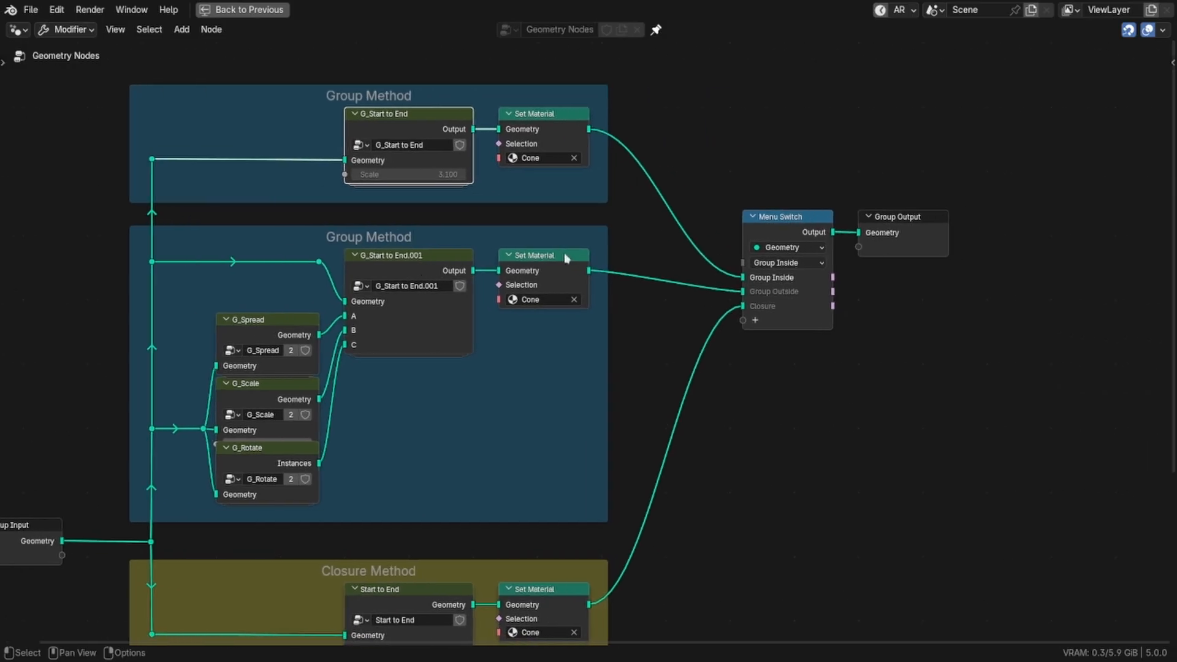
scroll(566, 257, "down", 2)
middle_click_drag(464, 376, 494, 229)
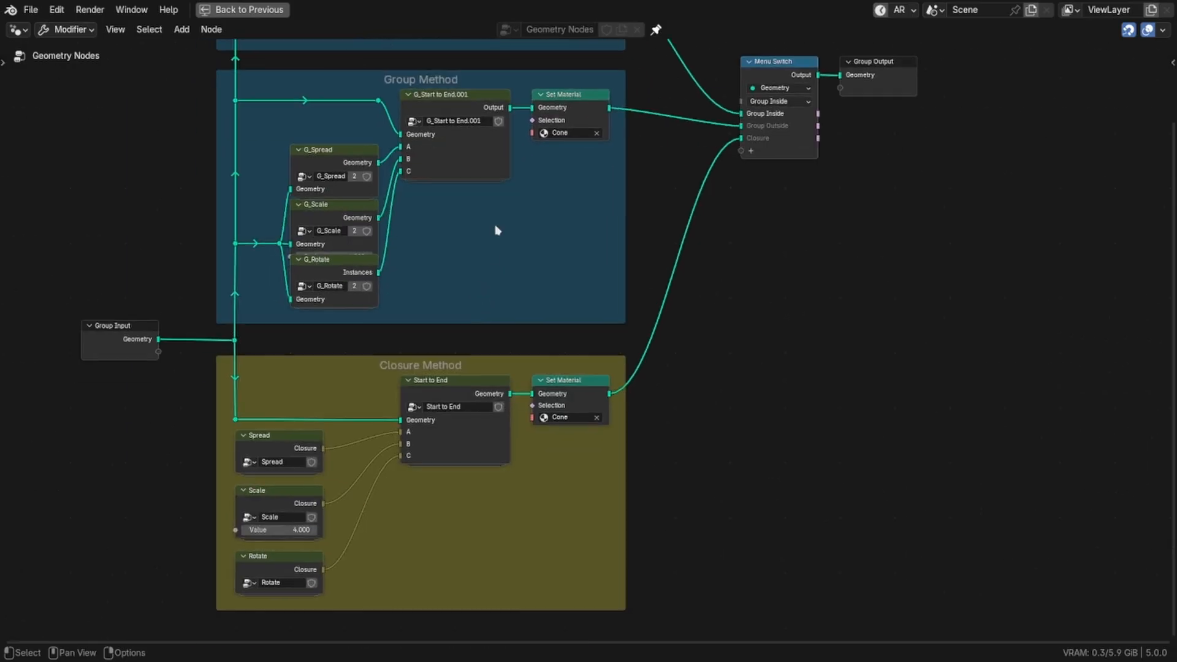
Enter the Closure Method's Start to End group and inspect its simulation zone with the Transform Geometry node
scroll(455, 465, "up", 1)
left_click(433, 608)
middle_click_drag(454, 465, 512, 339)
scroll(488, 349, "up", 1)
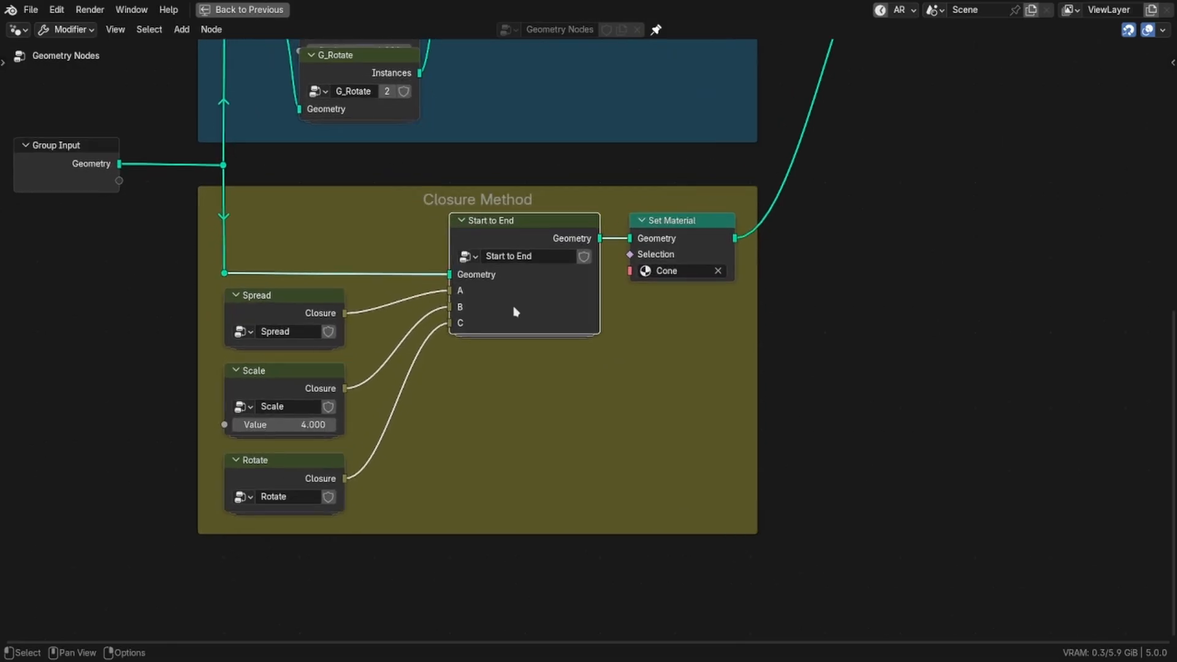
key("Tab")
middle_click_drag(434, 333, 426, 337)
scroll(429, 340, "up", 1)
scroll(429, 350, "down", 3)
middle_click_drag(265, 406, 492, 403)
scroll(433, 307, "up", 12)
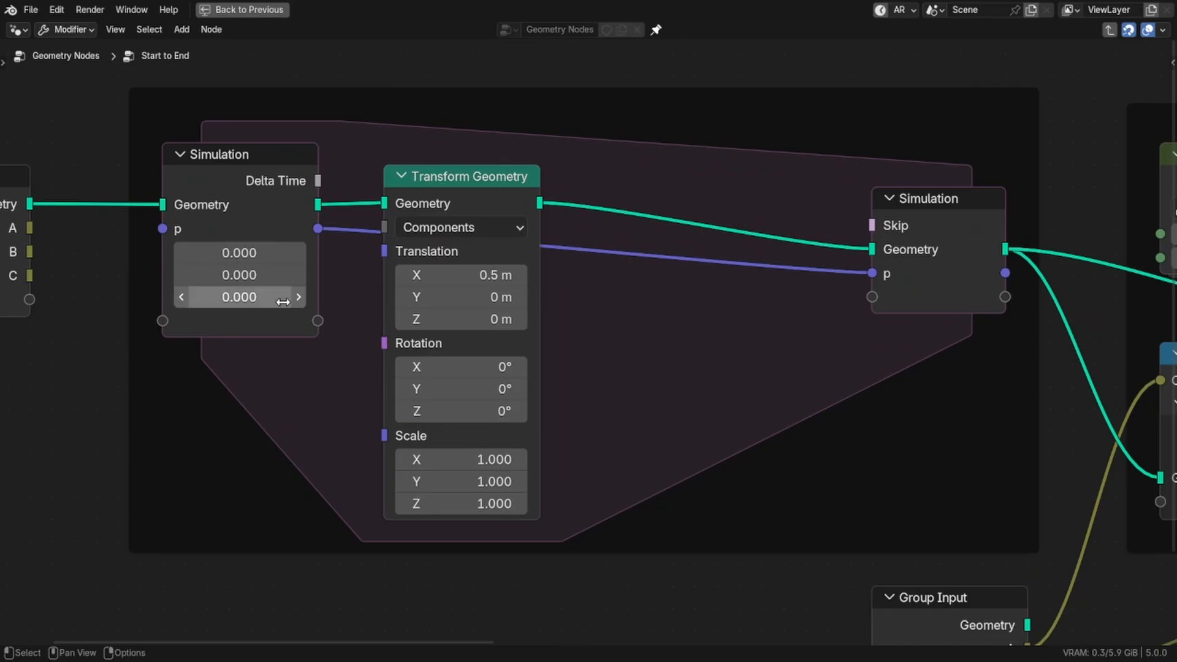
middle_click_drag(630, 338, 211, 276)
Examine the Frame range and Switch nodes in sections A, B and C and the closure inputs feeding them
middle_click_drag(545, 288, 292, 293)
scroll(319, 305, "down", 2)
middle_click_drag(339, 325, 270, 323)
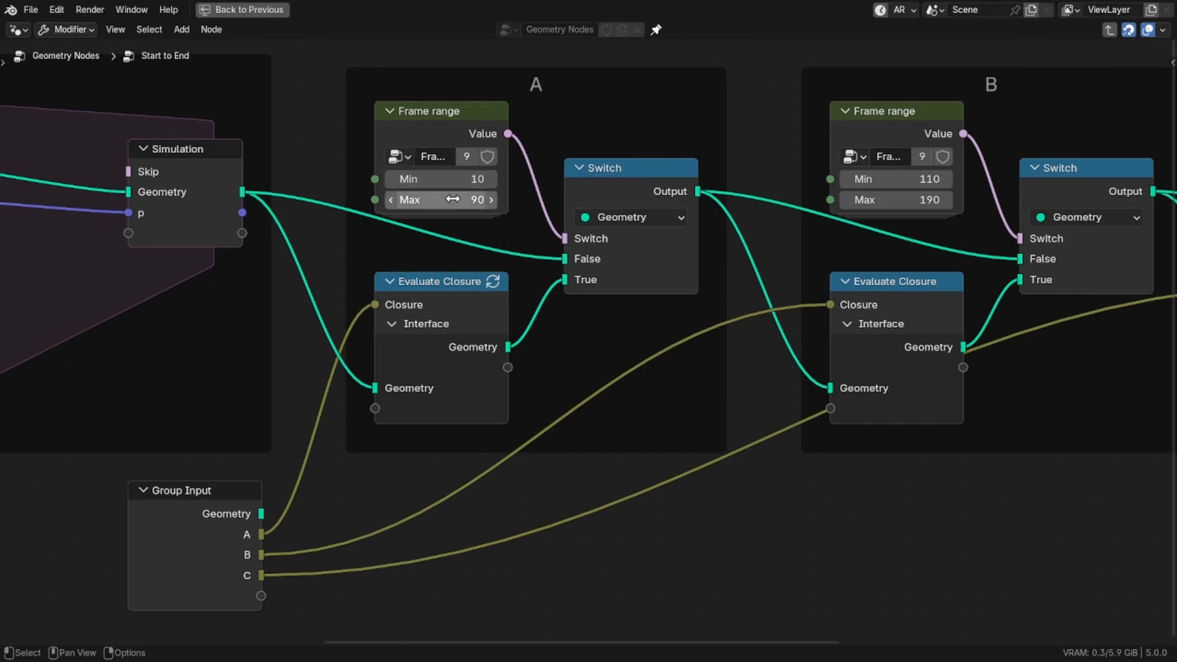
middle_click_drag(593, 299, 239, 310)
middle_click_drag(531, 276, 252, 282)
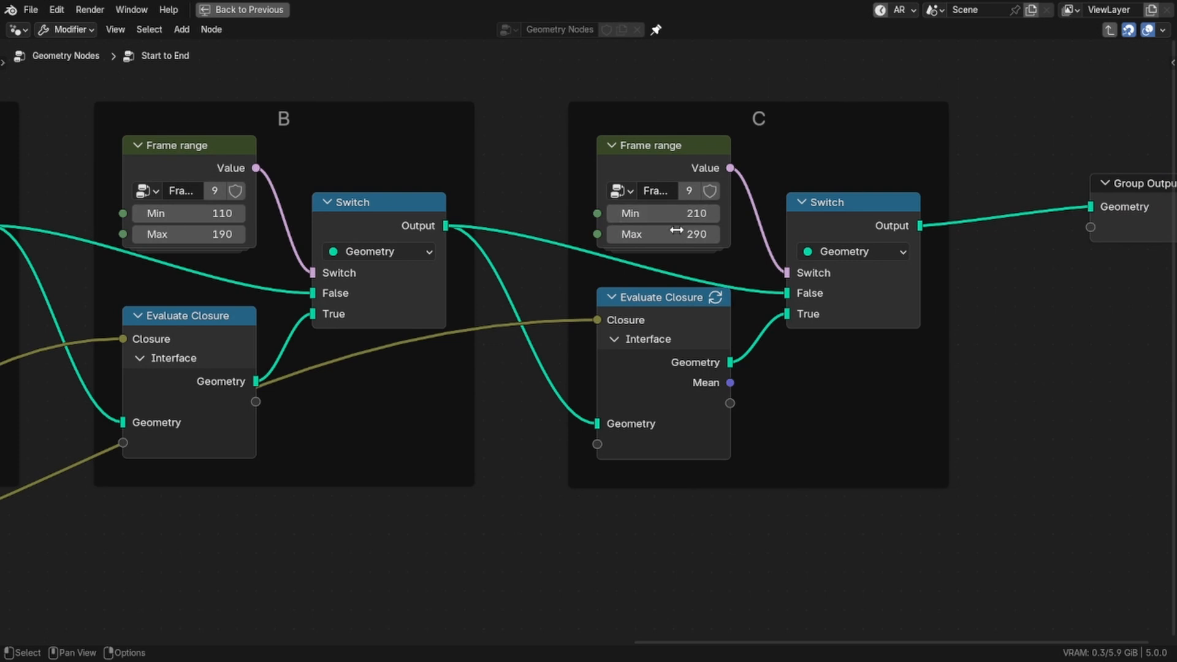
middle_click_drag(449, 423, 992, 342)
scroll(856, 368, "down", 2)
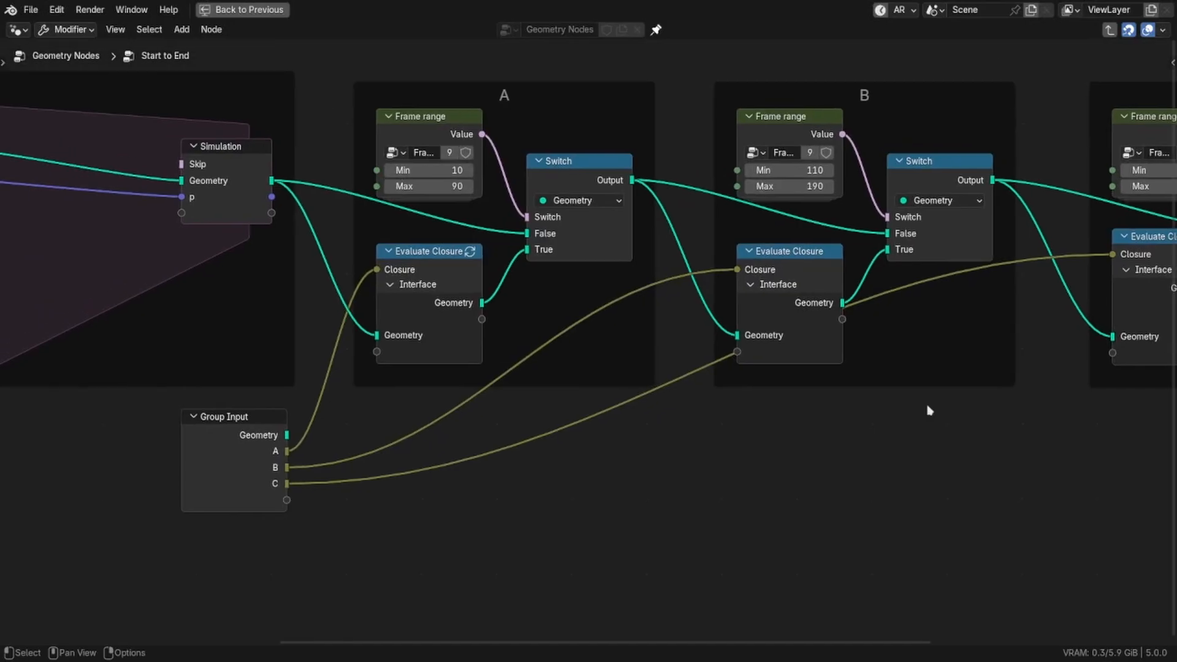
middle_click_drag(540, 509, 490, 556)
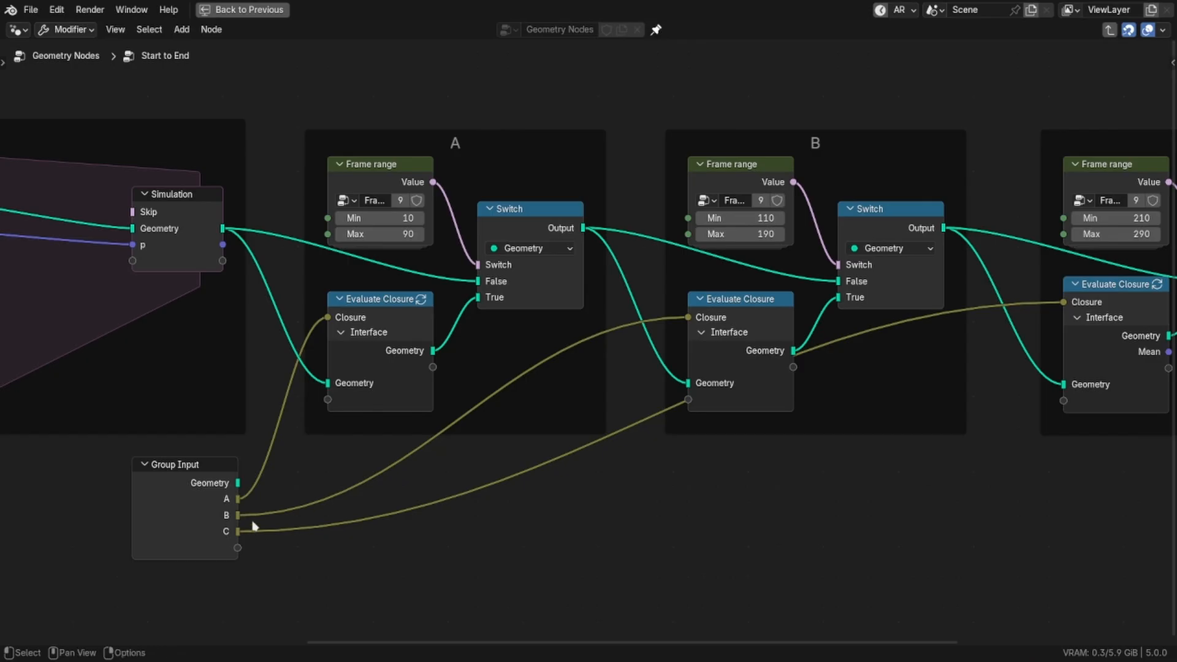
Inspect the Evaluate Closure node in section A and its connections to the group input and Switch node
scroll(341, 370, "up", 3)
left_click(372, 348)
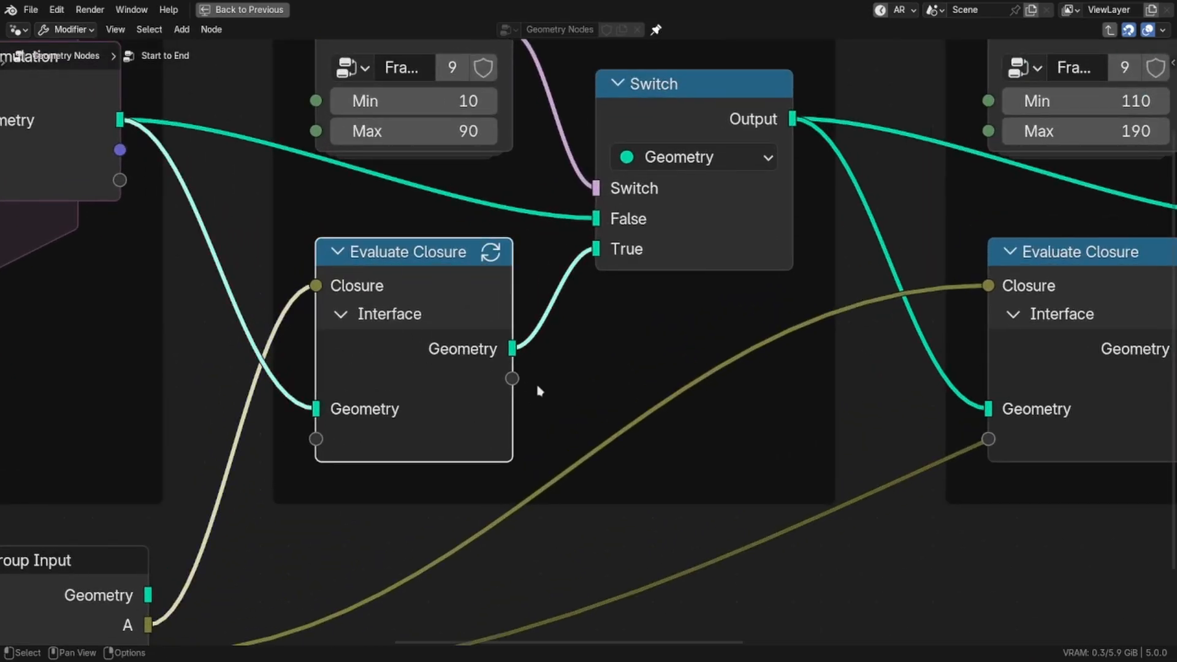
scroll(507, 400, "down", 5)
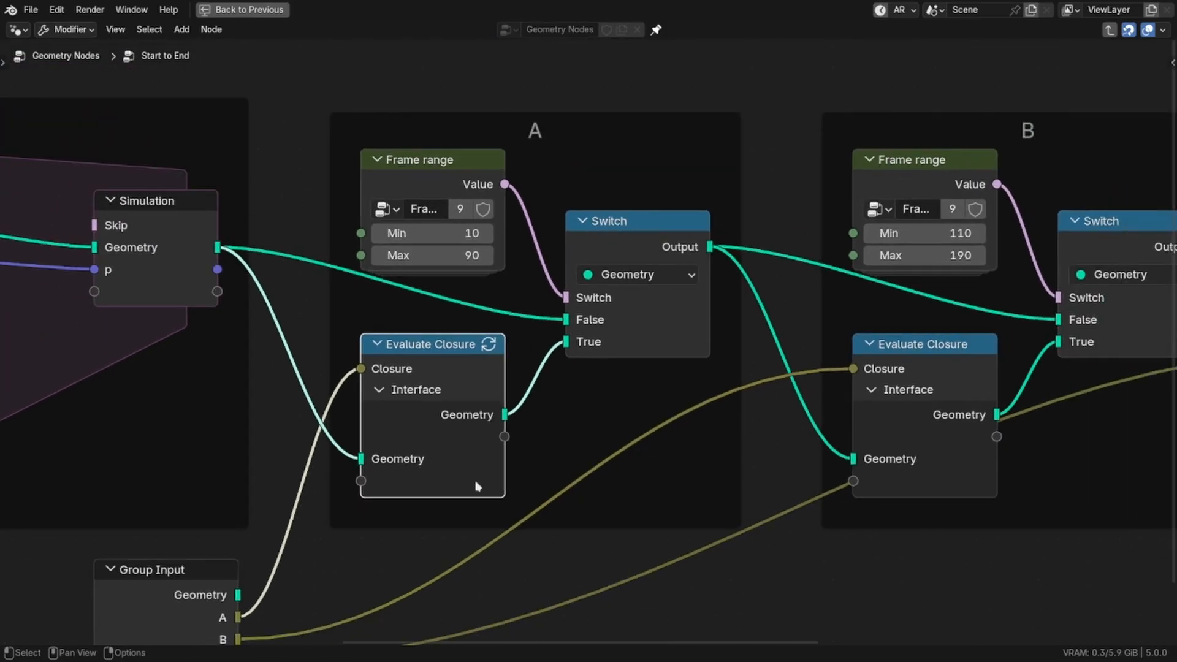
middle_click_drag(478, 487, 473, 378)
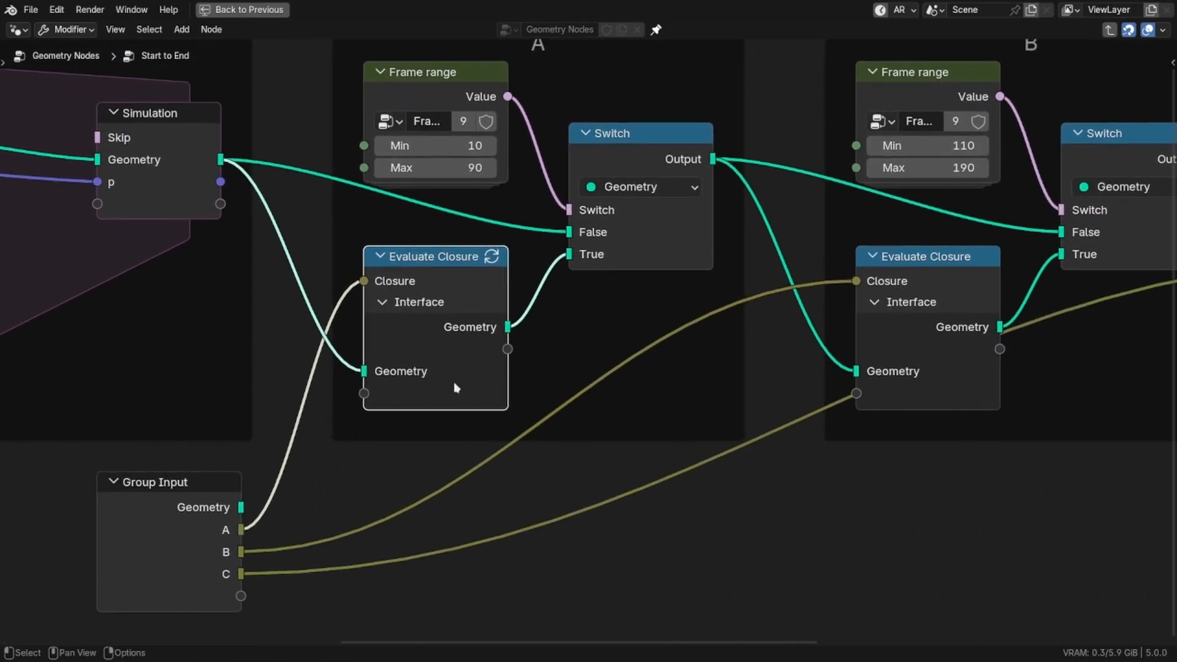
left_click(383, 478)
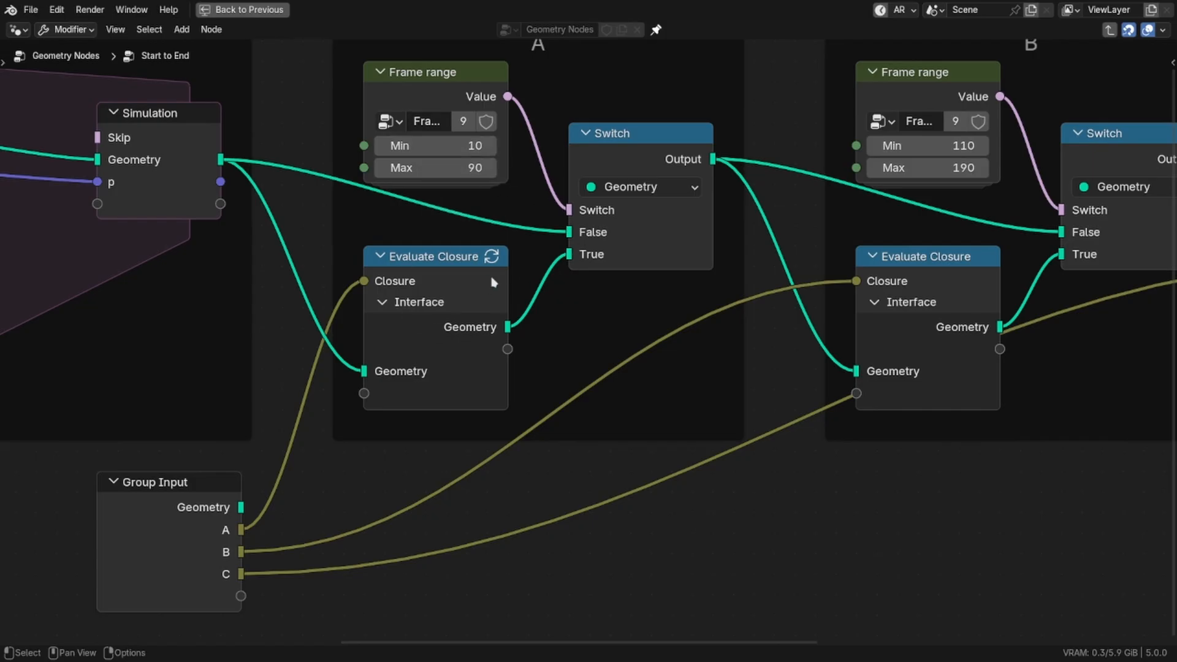
left_click(418, 341)
middle_click_drag(455, 385, 353, 391)
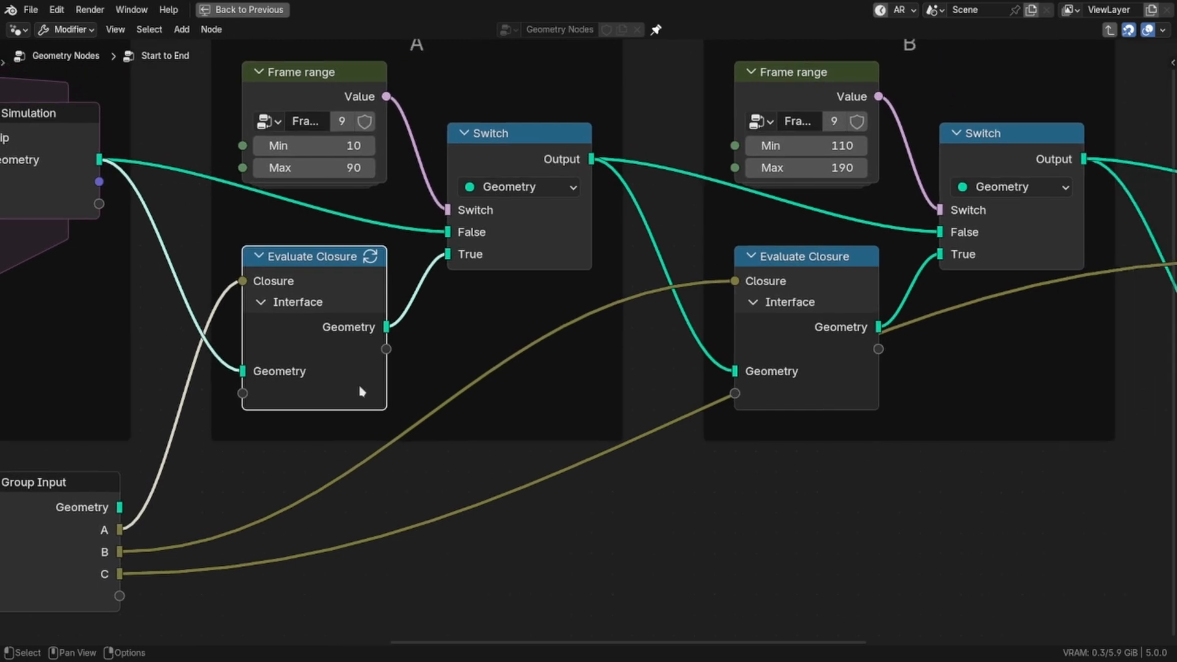
Inspect the Evaluate Closure nodes in sections B and C, and review the whole Start to End group
scroll(793, 294, "down", 1)
left_click(783, 334)
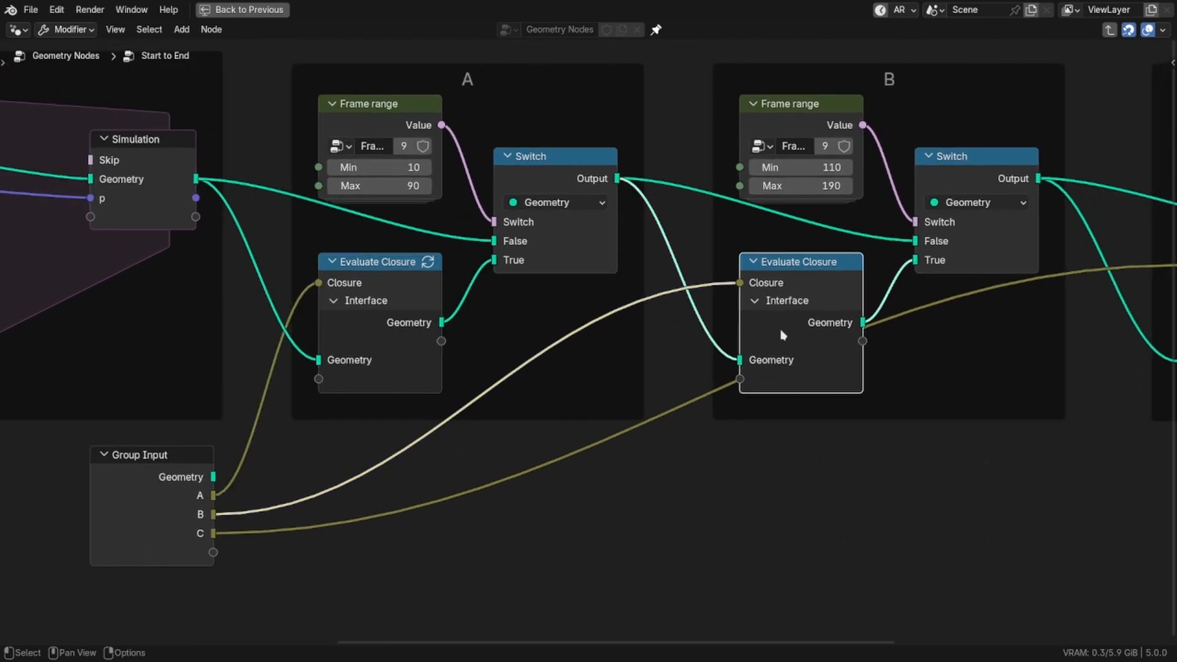
middle_click_drag(733, 350, 442, 352)
left_click(949, 296)
scroll(964, 286, "down", 1)
scroll(964, 289, "down", 1)
left_click(774, 444)
mouse_move(787, 436)
middle_mouse_down()
mouse_move(733, 441)
mouse_move(888, 425)
middle_mouse_up()
middle_click_drag(570, 466, 859, 483)
key("ctrl")
scroll(790, 510, "down", 5)
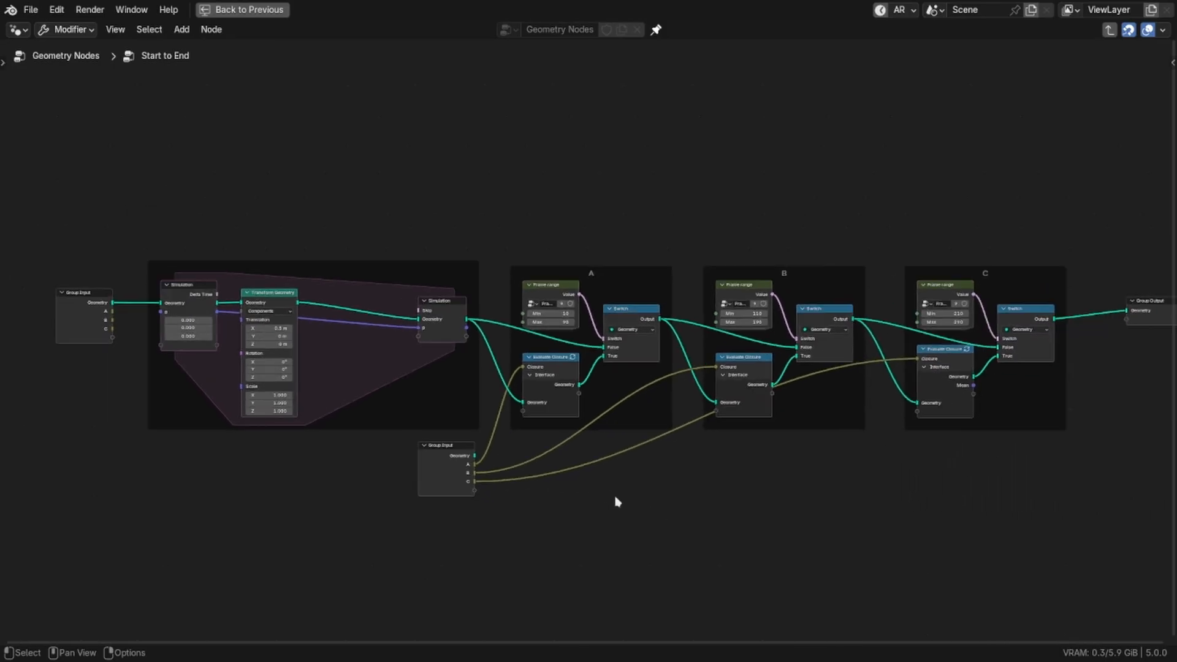
Return to the parent node tree and play the animation in a maximized 3D viewport
key("ctrl+Tab")
middle_click_drag(801, 365, 832, 393)
scroll(651, 437, "up", 4)
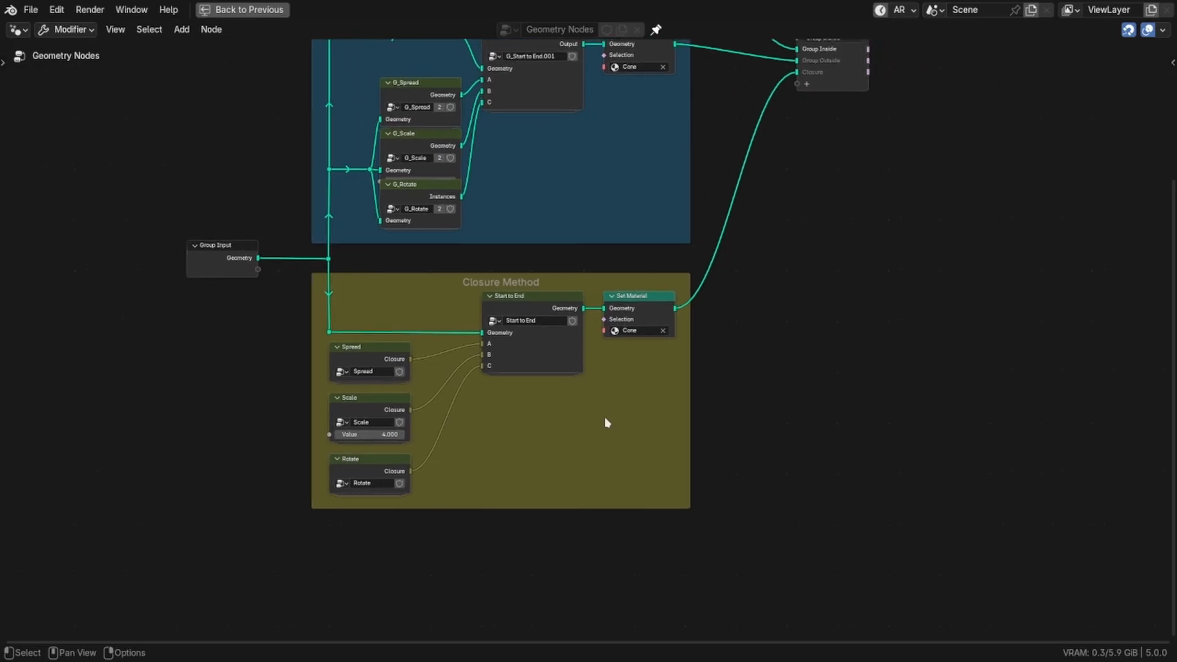
key("ctrl+space")
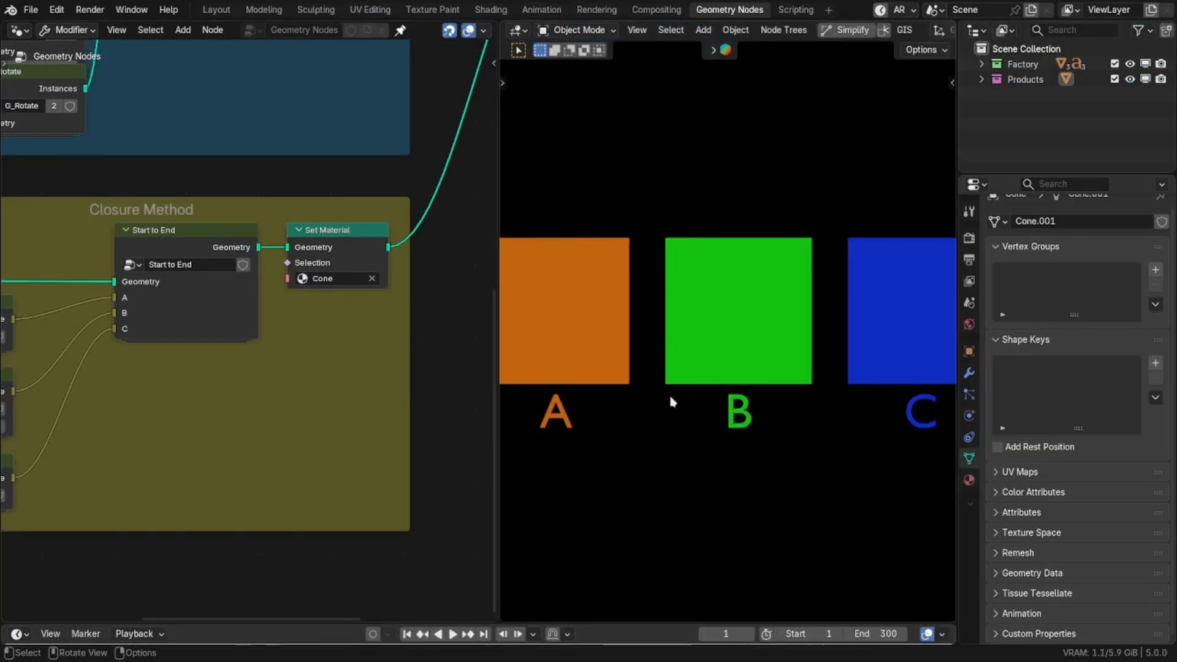
key("ctrl+space")
key("space")
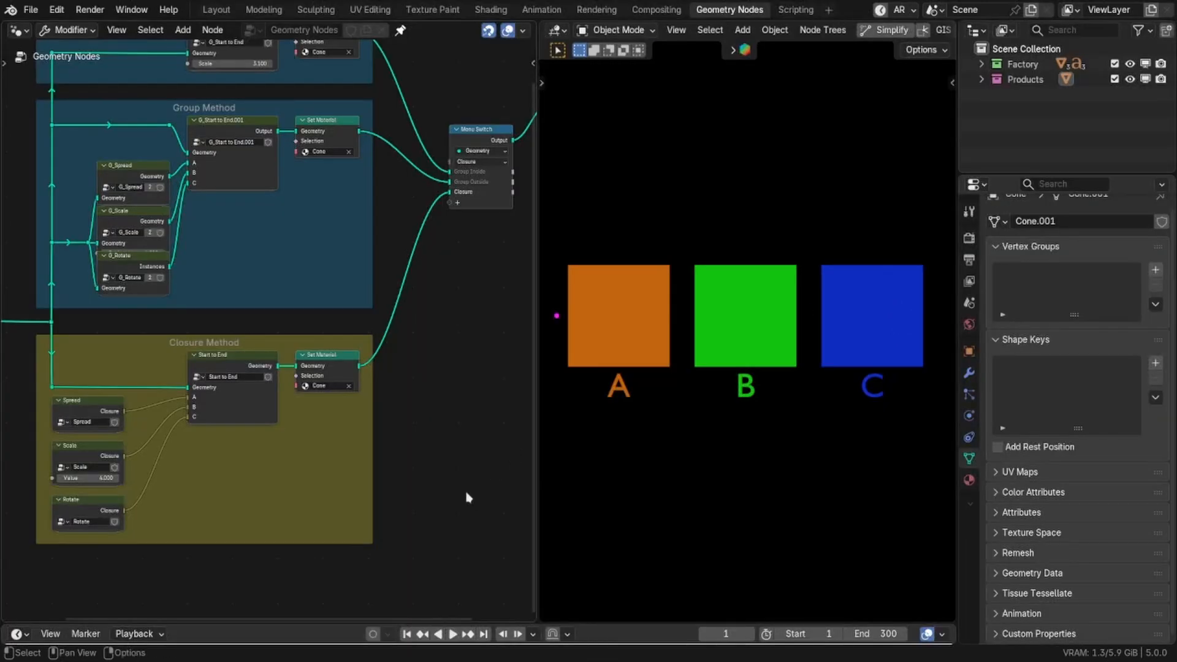
Choose Closure as the Menu Switch node's active option
middle_click_drag(417, 449, 414, 489)
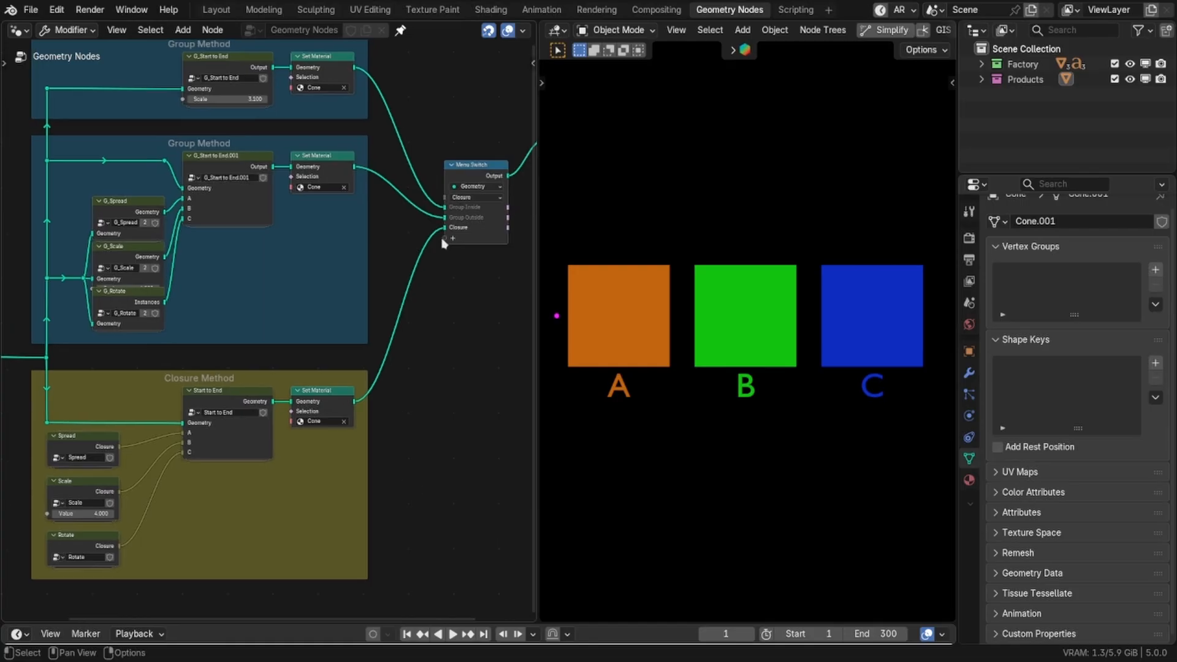
scroll(444, 233, "up", 2)
middle_click_drag(396, 437, 381, 481)
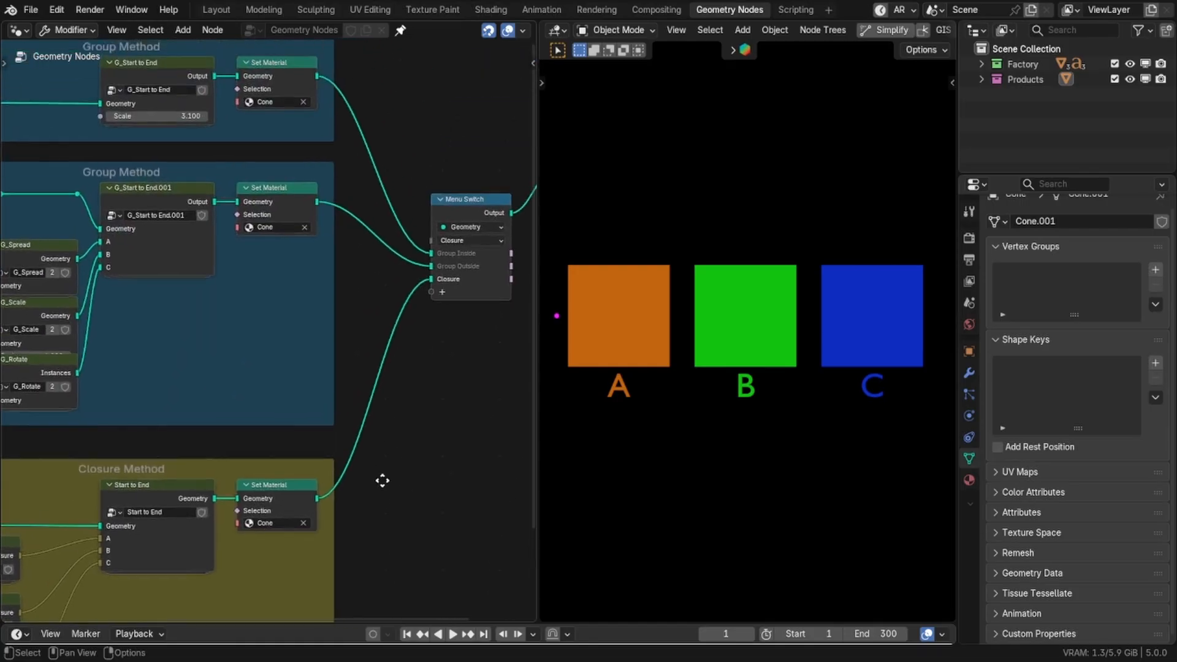
scroll(427, 300, "up", 2)
left_click(467, 228)
left_click(467, 296)
Swap the first two closures by connecting Scale to input A and Spread to input B of the Start to End group
scroll(399, 411, "down", 2)
middle_click_drag(399, 410, 436, 250)
middle_click_drag(246, 341, 400, 279)
scroll(153, 368, "up", 2)
left_click(153, 362)
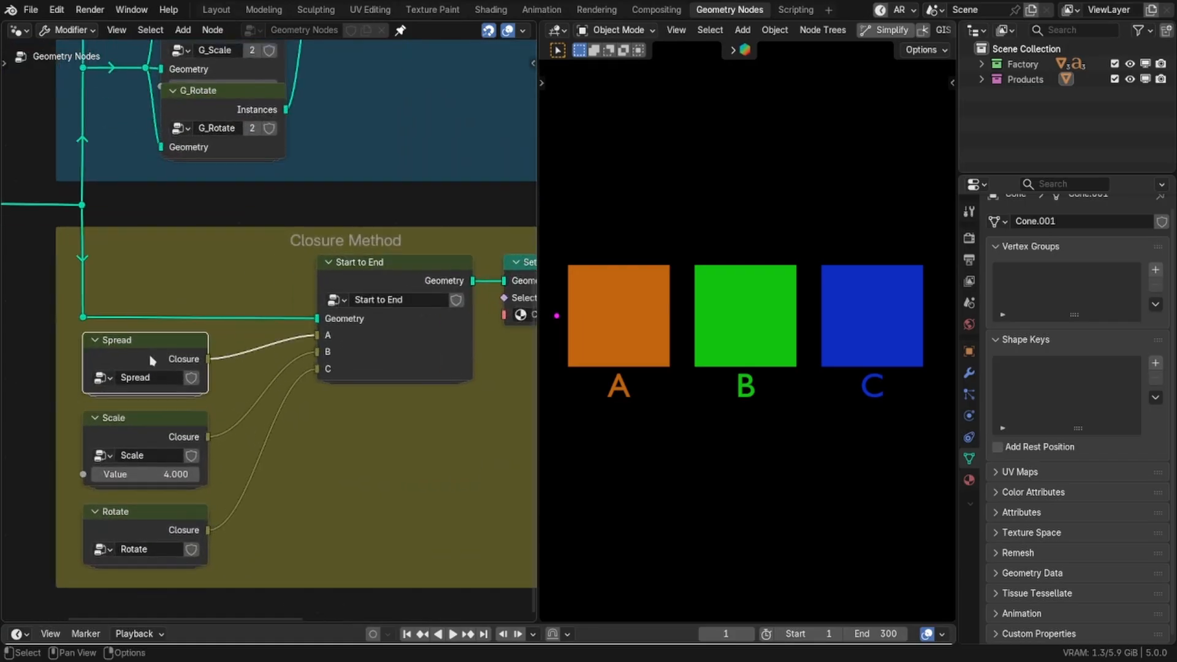
scroll(228, 375, "up", 1)
left_click_drag(204, 455, 334, 341)
left_click_drag(203, 355, 341, 348)
scroll(190, 453, "down", 1)
middle_click_drag(129, 542, 104, 513)
middle_click_drag(355, 412, 304, 421)
Play the animation from the first frame in a maximized 3D viewport, returning to the node layout at the end
left_click(407, 635)
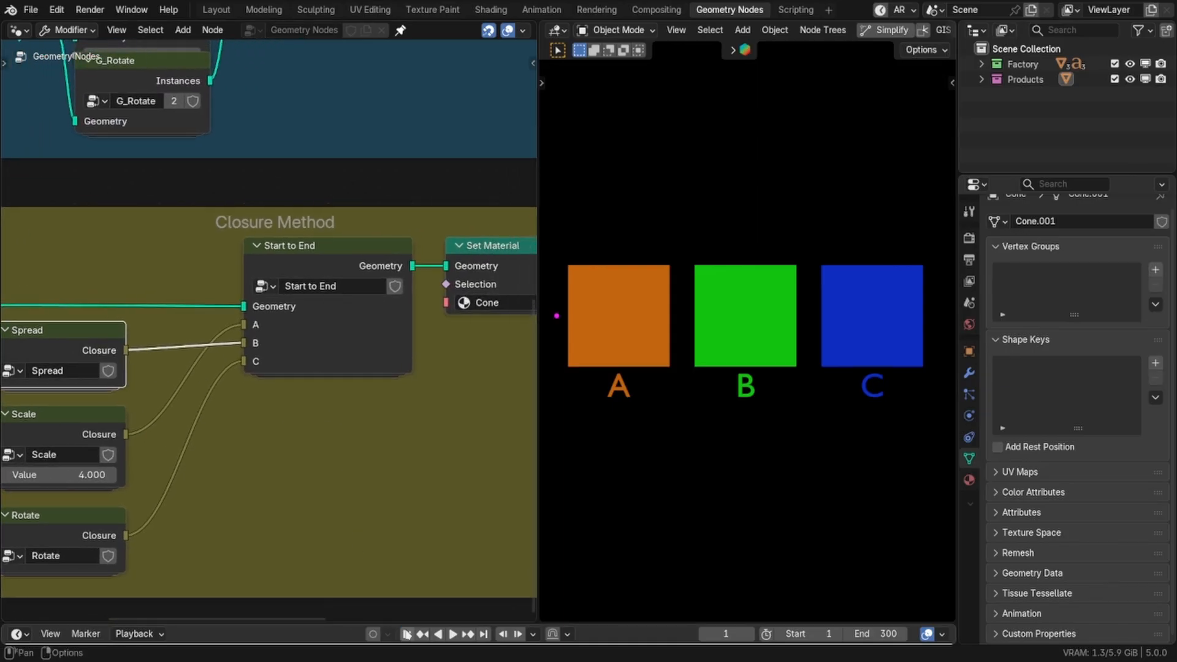
key("ctrl+space")
key("space")
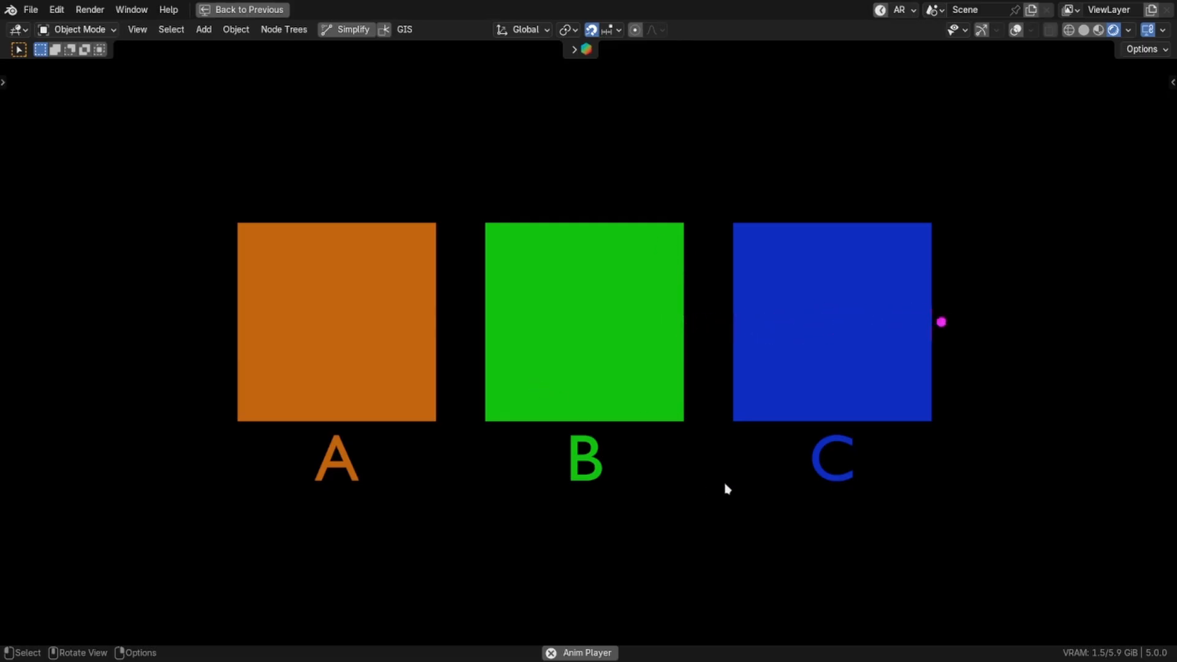
key("ctrl+space")
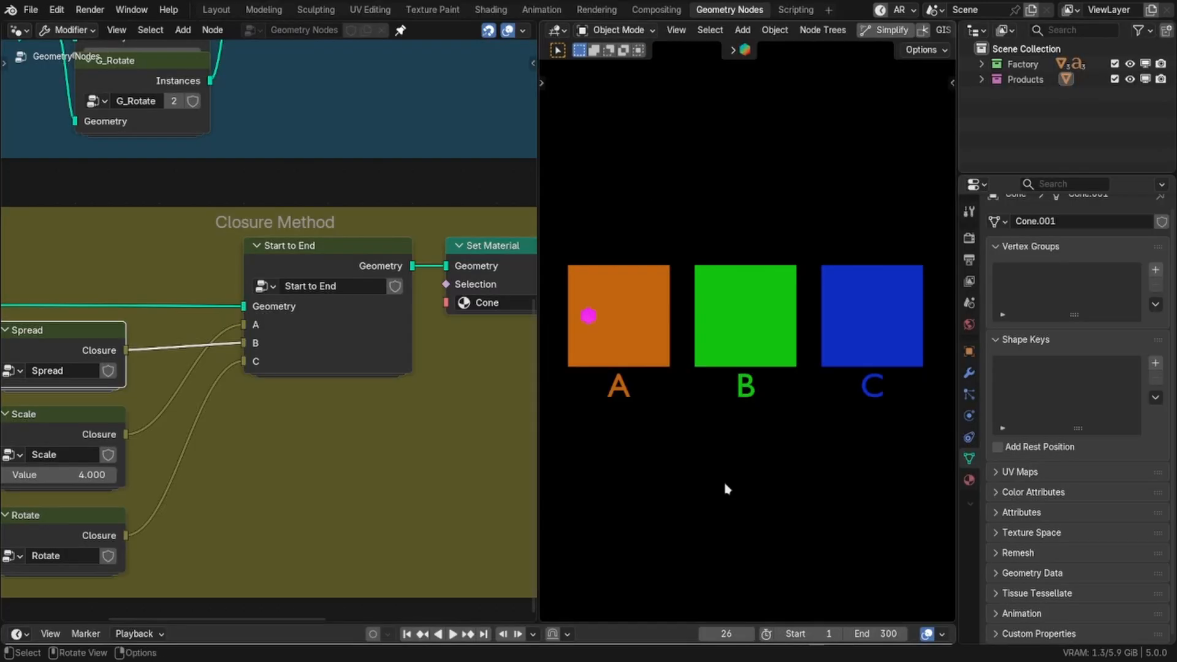
Return the timeline to the first frame and open the Spread group in the Closure Method frame
left_click(407, 634)
scroll(323, 473, "down", 2)
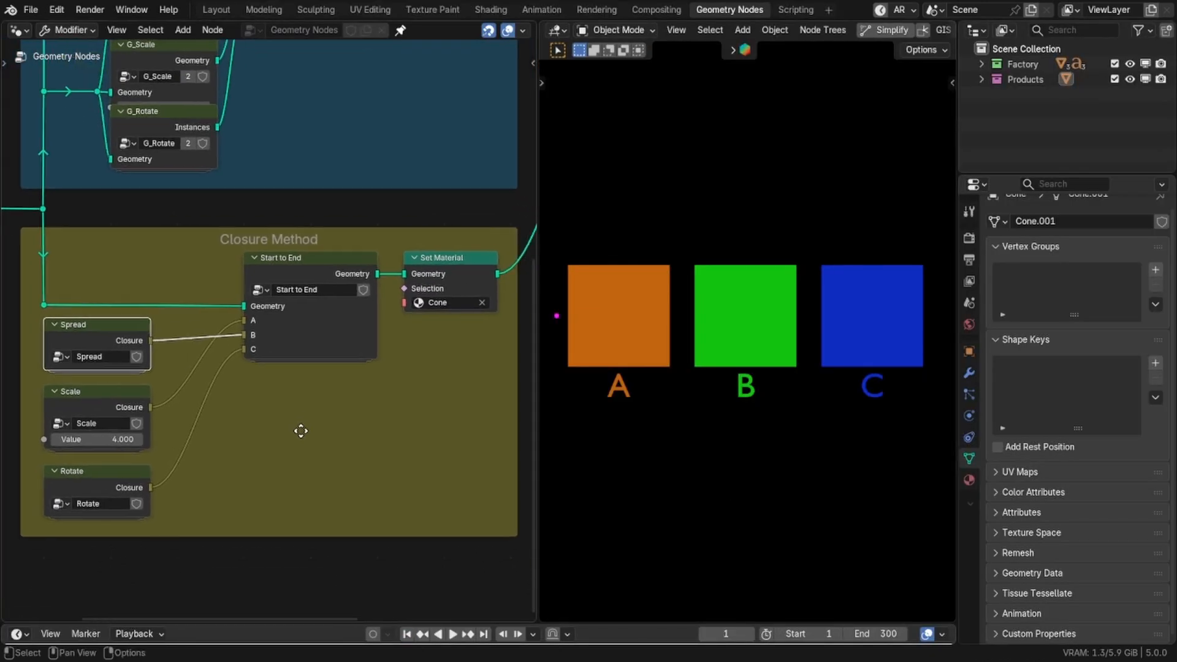
middle_click_drag(302, 428, 230, 451)
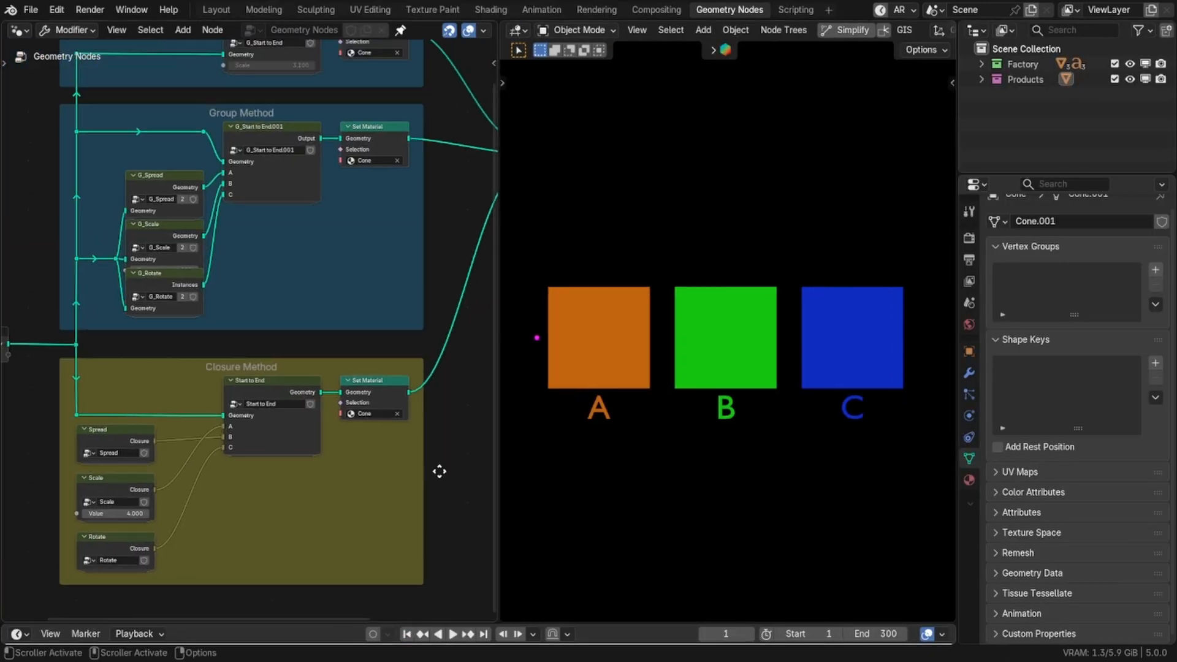
scroll(438, 470, "down", 2)
middle_click_drag(425, 434, 375, 388)
scroll(215, 417, "up", 4)
left_click(124, 368)
key("Tab")
Examine the closure zone inside the Spread group in a maximized node editor and return to the parent node tree
middle_click_drag(127, 372, 260, 358)
scroll(257, 318, "down", 2)
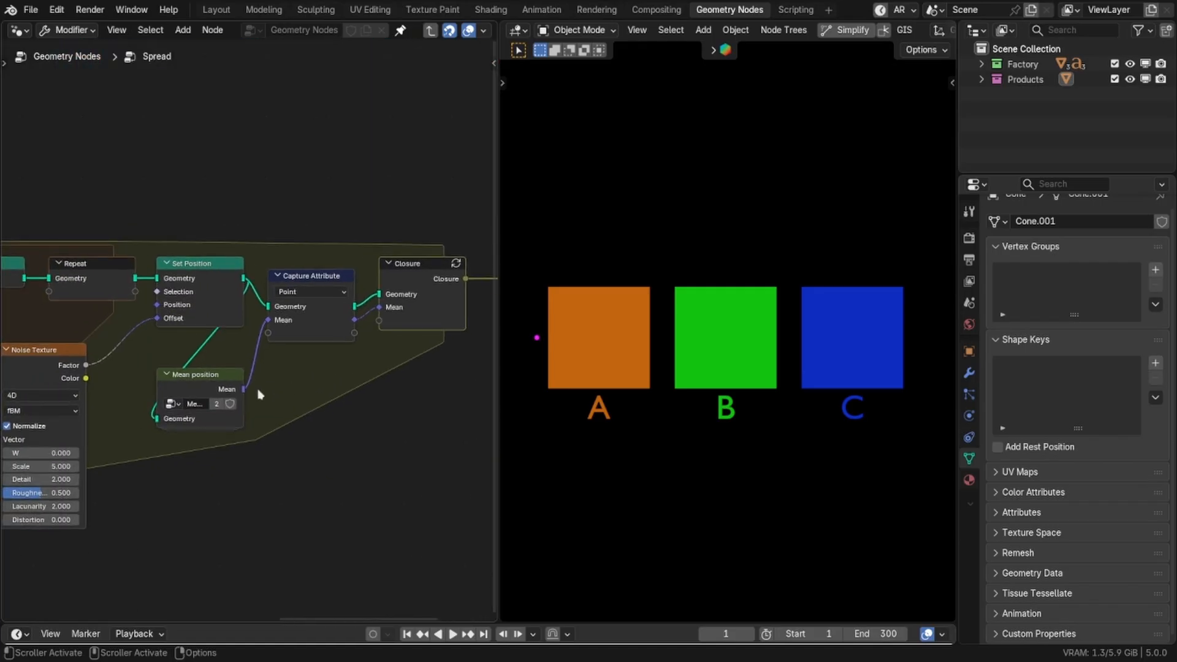
key("ctrl+space")
middle_click_drag(313, 393, 262, 355)
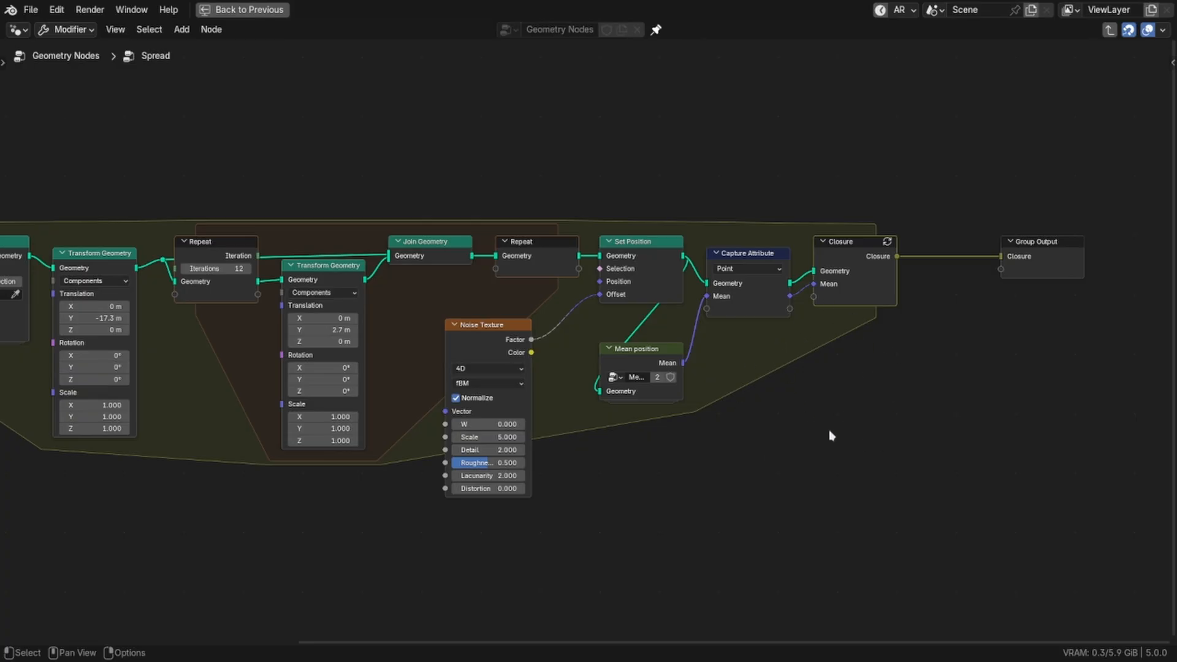
scroll(829, 435, "down", 2)
middle_click_drag(786, 452, 805, 449)
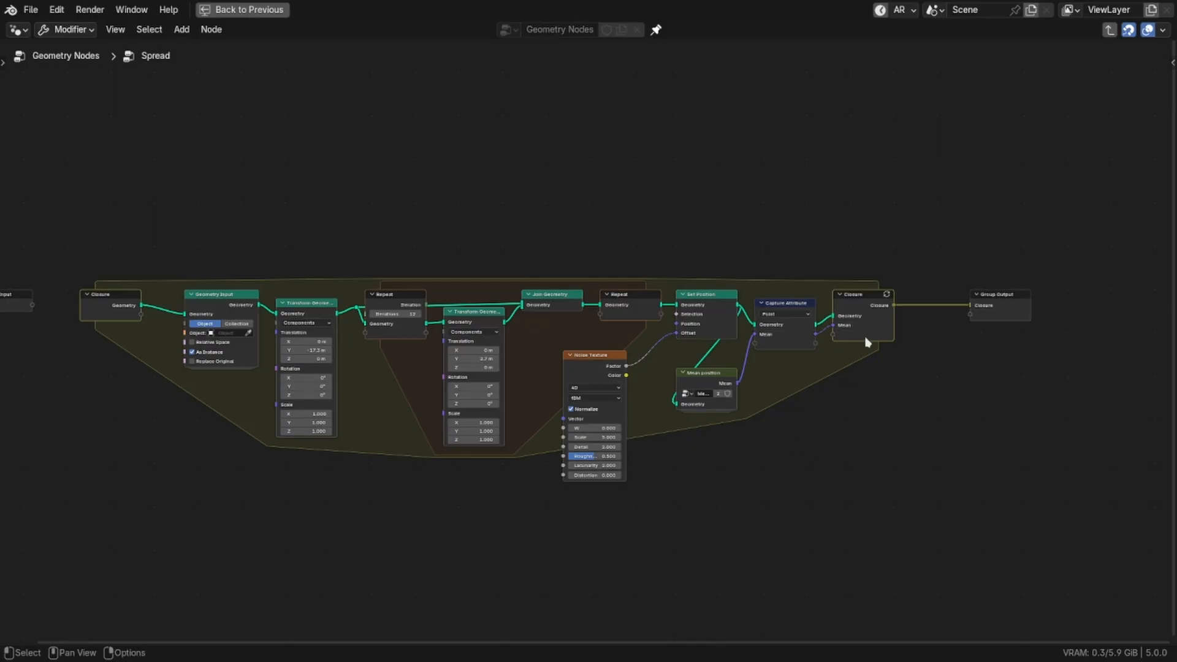
scroll(873, 337, "up", 4)
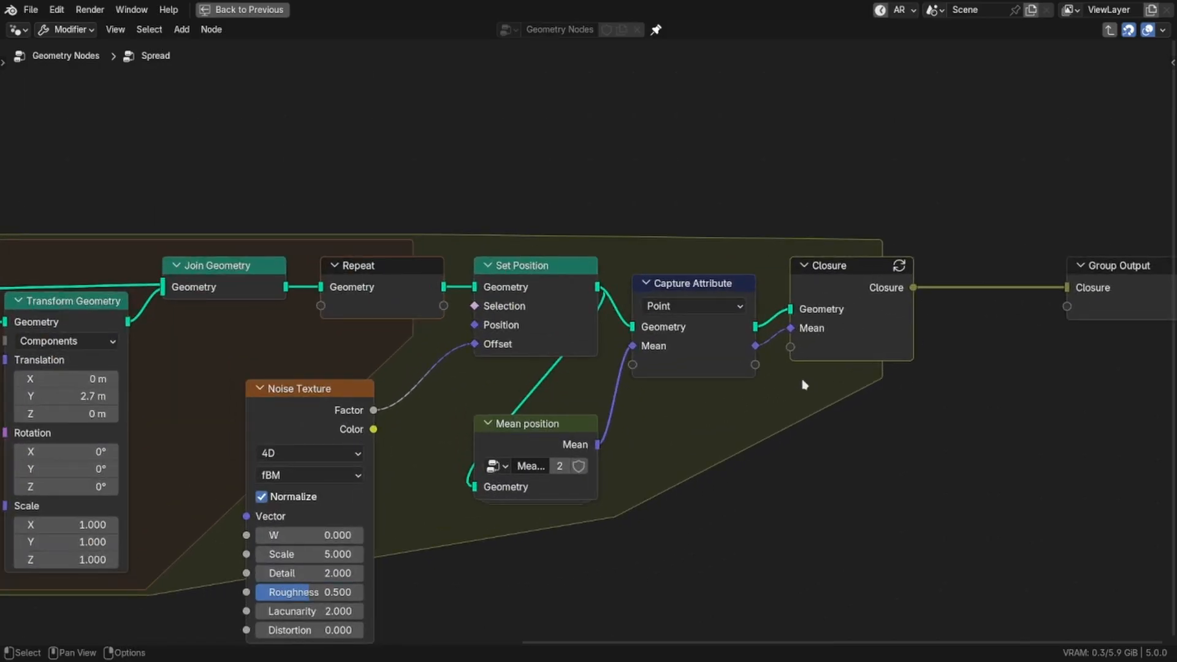
scroll(805, 385, "down", 1)
scroll(832, 407, "down", 3)
middle_click_drag(661, 427, 829, 361)
scroll(747, 444, "down", 2)
key("ctrl+Tab")
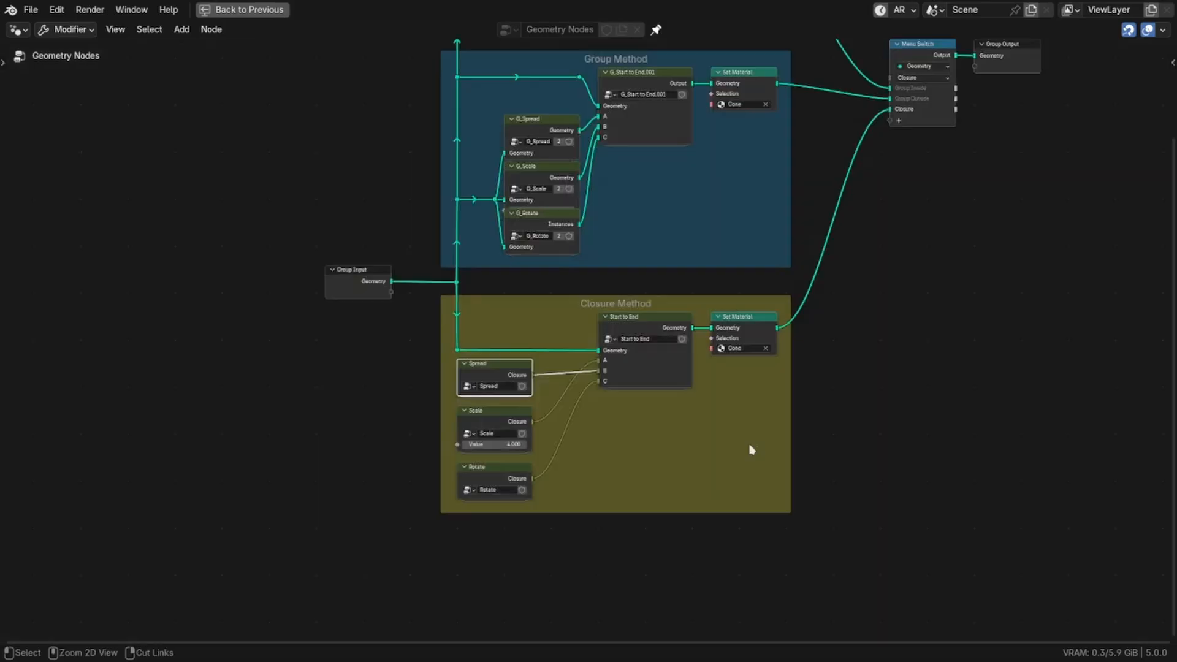
Examine how the Scale closure connects to the Start to End group and compare with the Group Method frames above
scroll(560, 447, "up", 3)
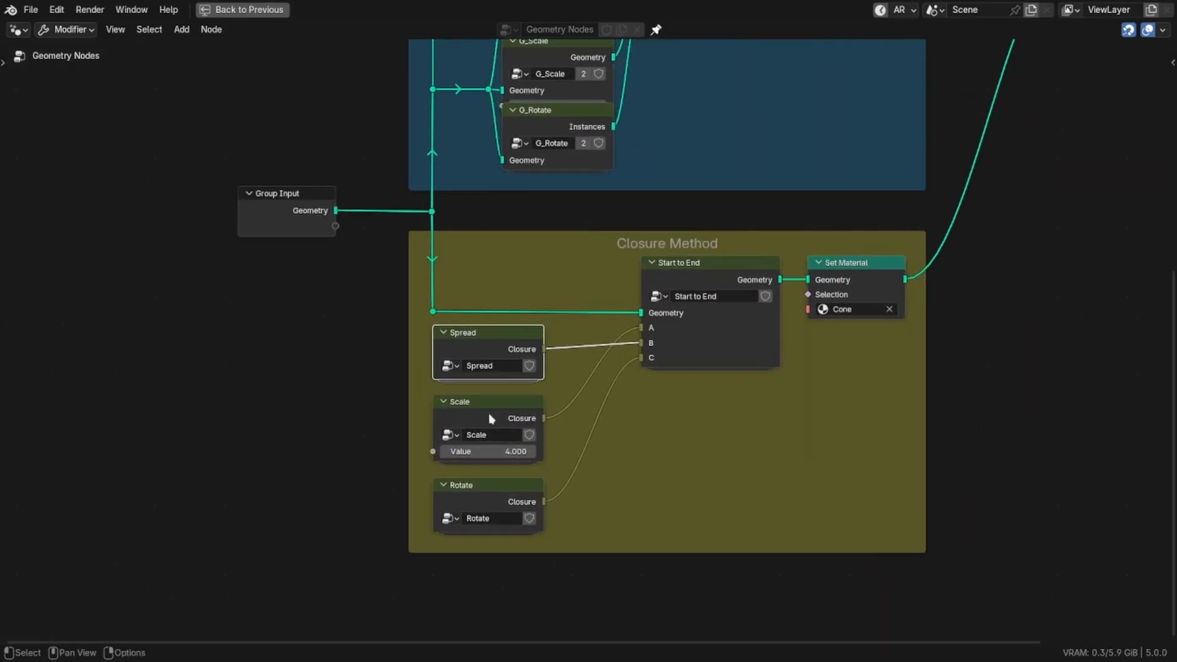
left_click(490, 418)
scroll(552, 422, "up", 1)
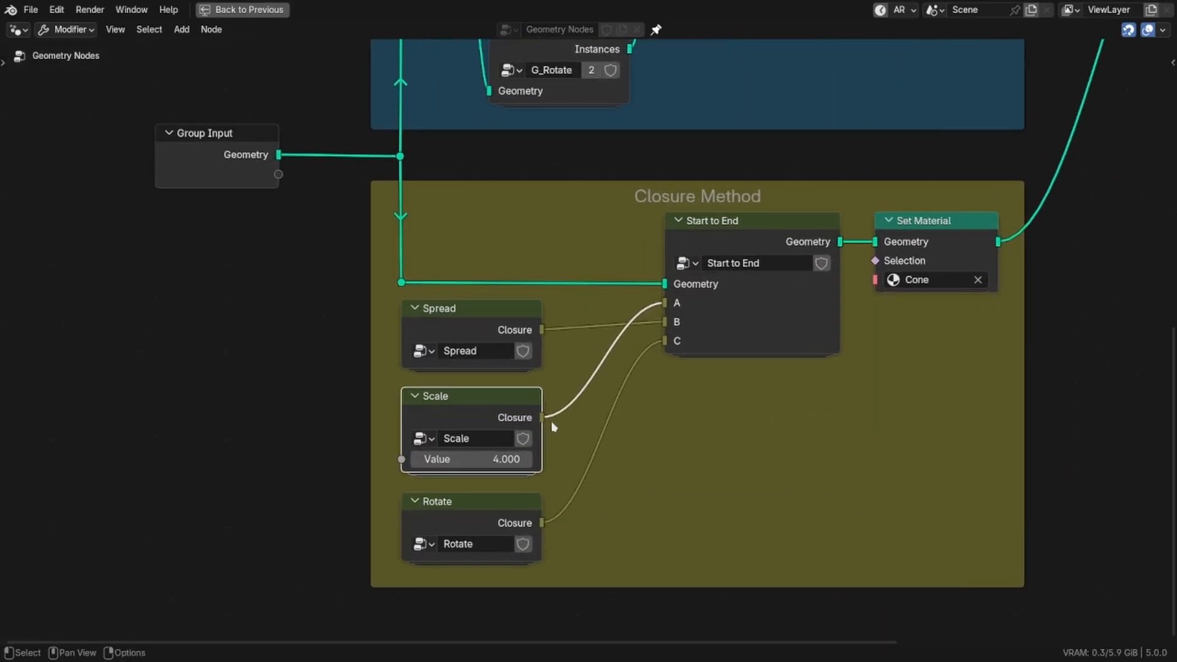
scroll(520, 411, "down", 3)
middle_click_drag(574, 307, 531, 492)
middle_click_drag(675, 189, 643, 443)
scroll(641, 186, "up", 3)
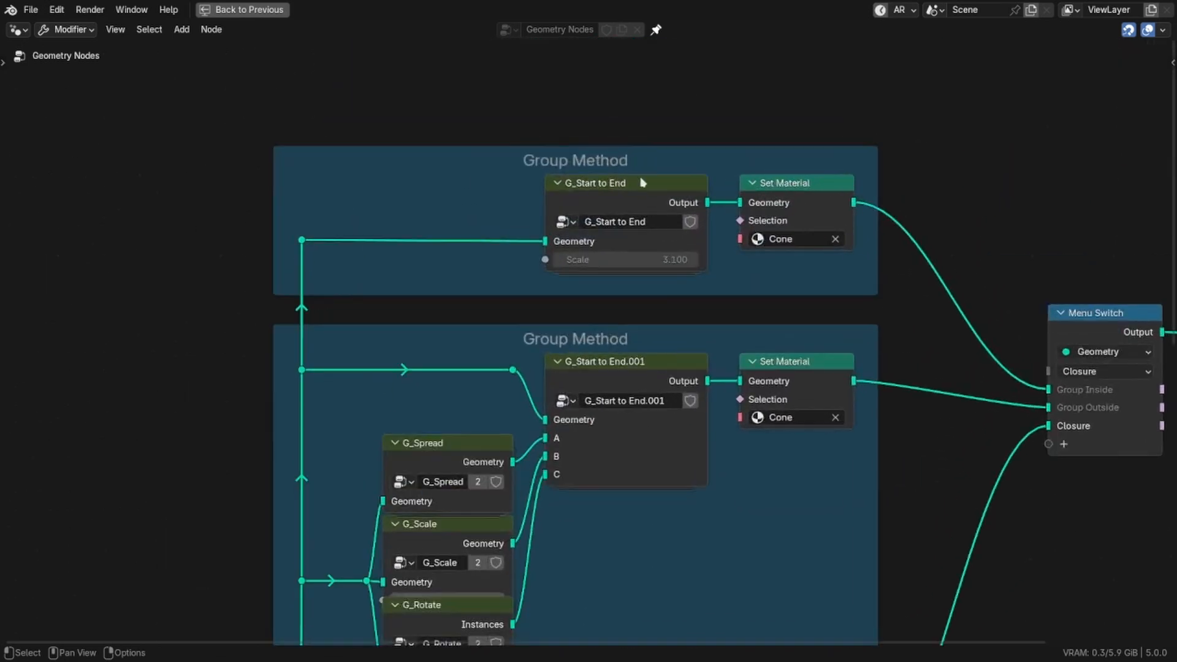
Choose Group Inside as the Menu Switch node's active option and select the G_Start to End group node
left_click(641, 202)
middle_click_drag(630, 197, 390, 191)
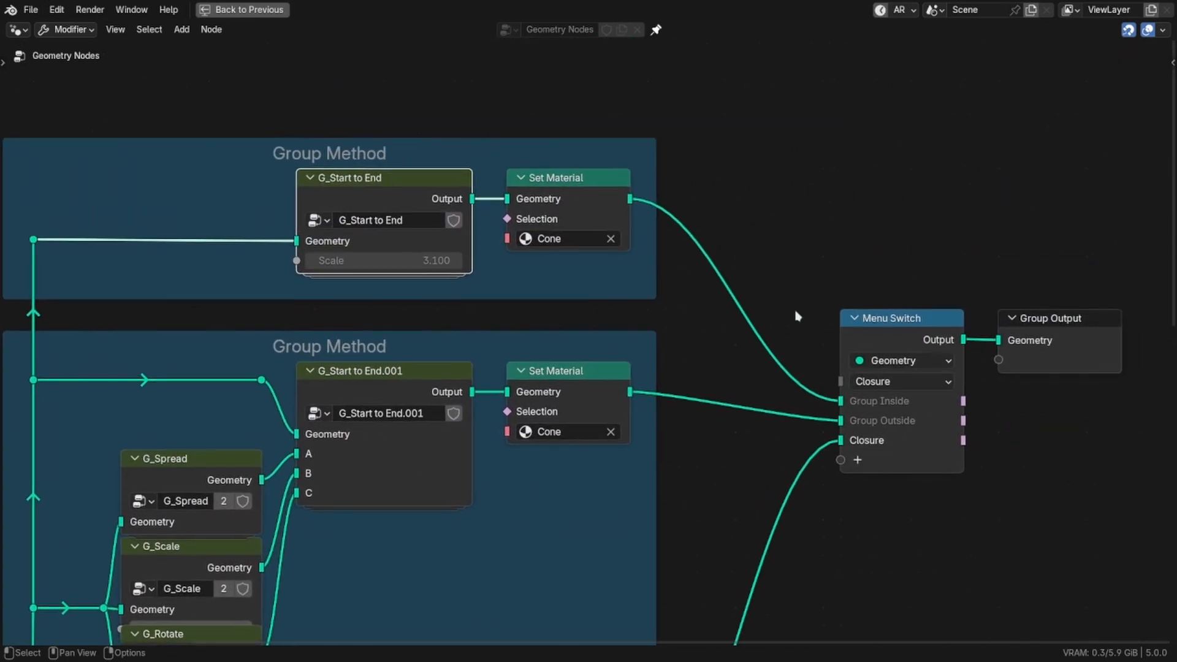
left_click(877, 381)
left_click(884, 426)
left_click(700, 179)
left_click(387, 191)
Restore the split layout, play the Group Inside animation, stop it and return to the first frame
key("ctrl+space")
key("space")
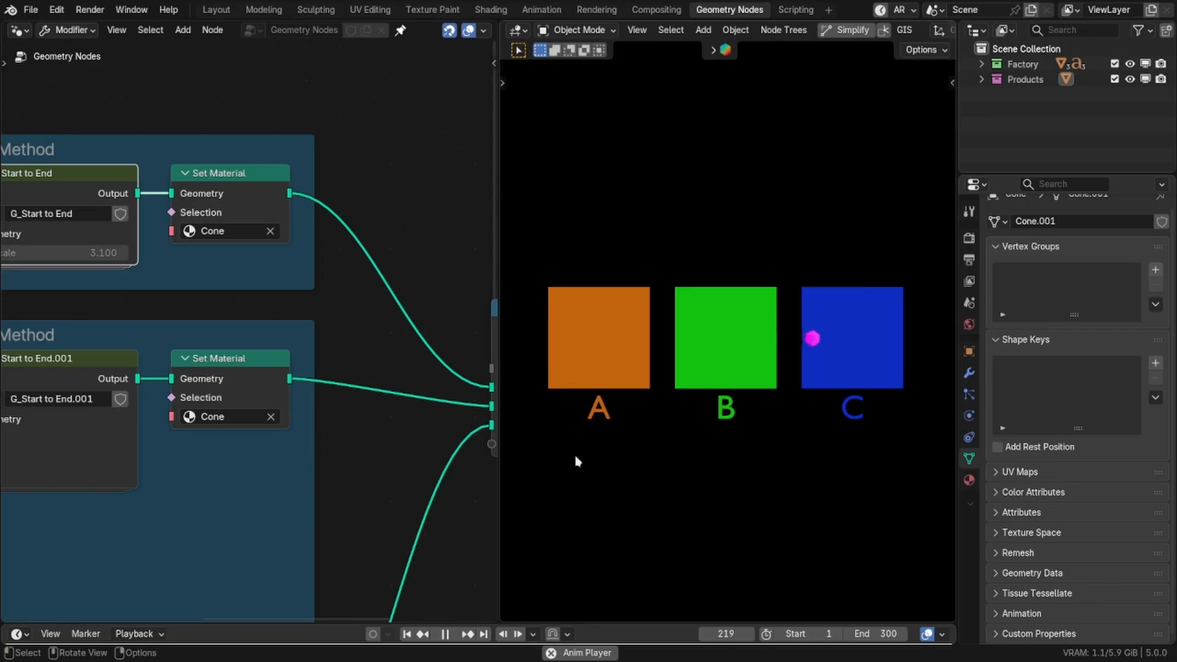
scroll(310, 325, "down", 2)
middle_click_drag(310, 326, 247, 299)
scroll(237, 212, "up", 1)
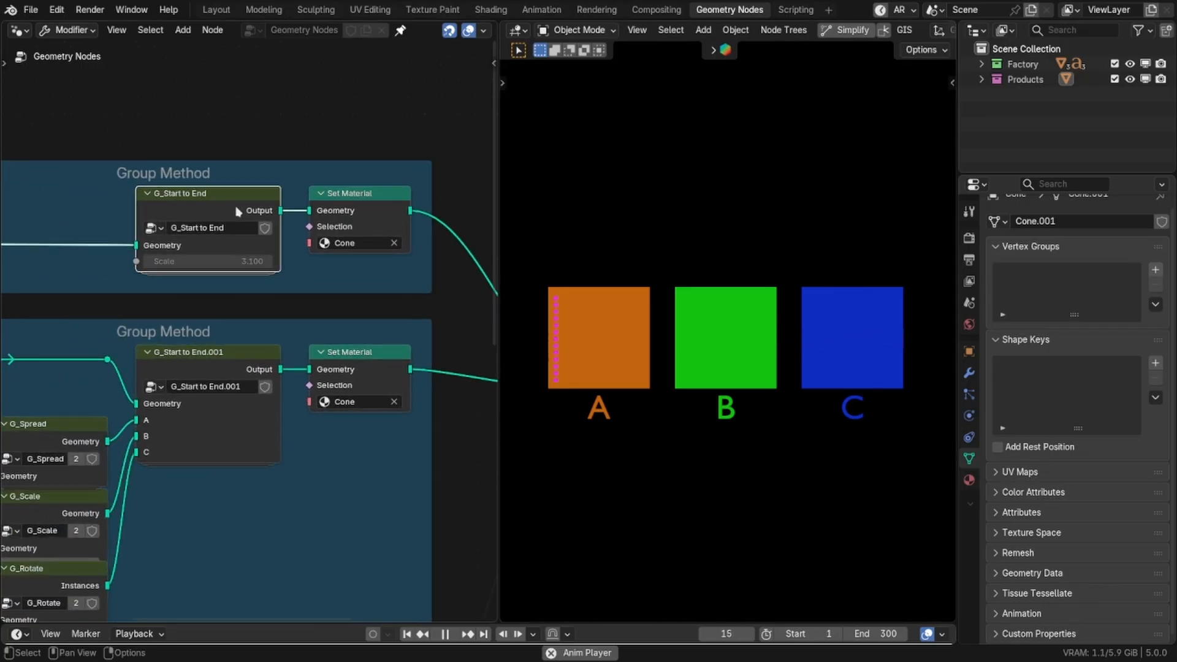
key("space")
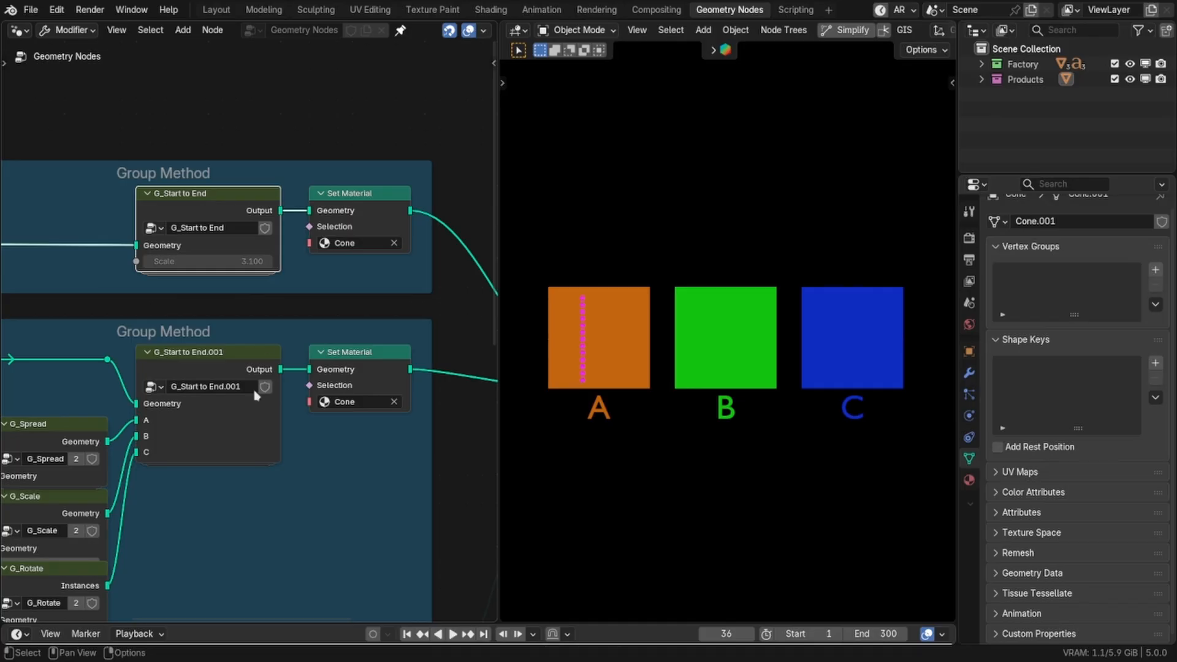
key("shift+Left")
Examine the node network inside the G_Start to End group and return to the parent node tree
scroll(237, 243, "up", 1)
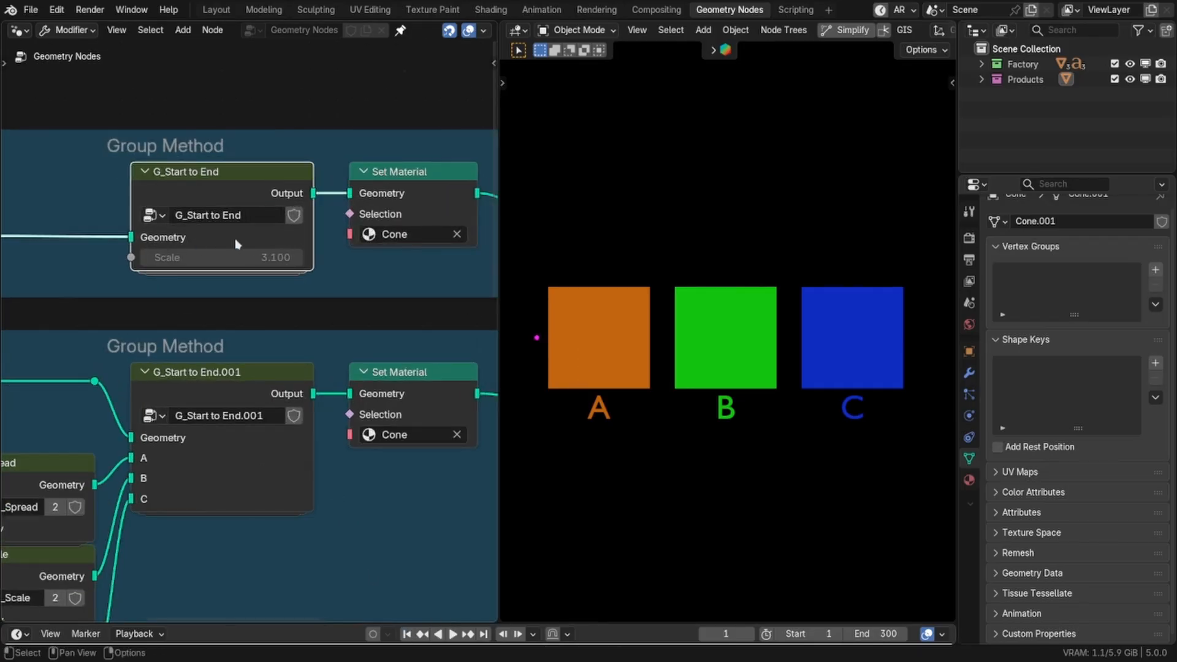
key("Tab")
middle_click_drag(185, 265, 334, 312)
scroll(318, 311, "down", 4)
mouse_move(196, 331)
middle_mouse_down()
mouse_move(328, 292)
mouse_move(130, 274)
middle_mouse_up()
scroll(316, 295, "down", 3)
scroll(321, 317, "up", 2)
scroll(129, 274, "down", 2)
scroll(326, 309, "up", 3)
left_click_drag(320, 303, 163, 183)
scroll(105, 339, "down", 3)
scroll(144, 342, "down", 2)
key("Tab")
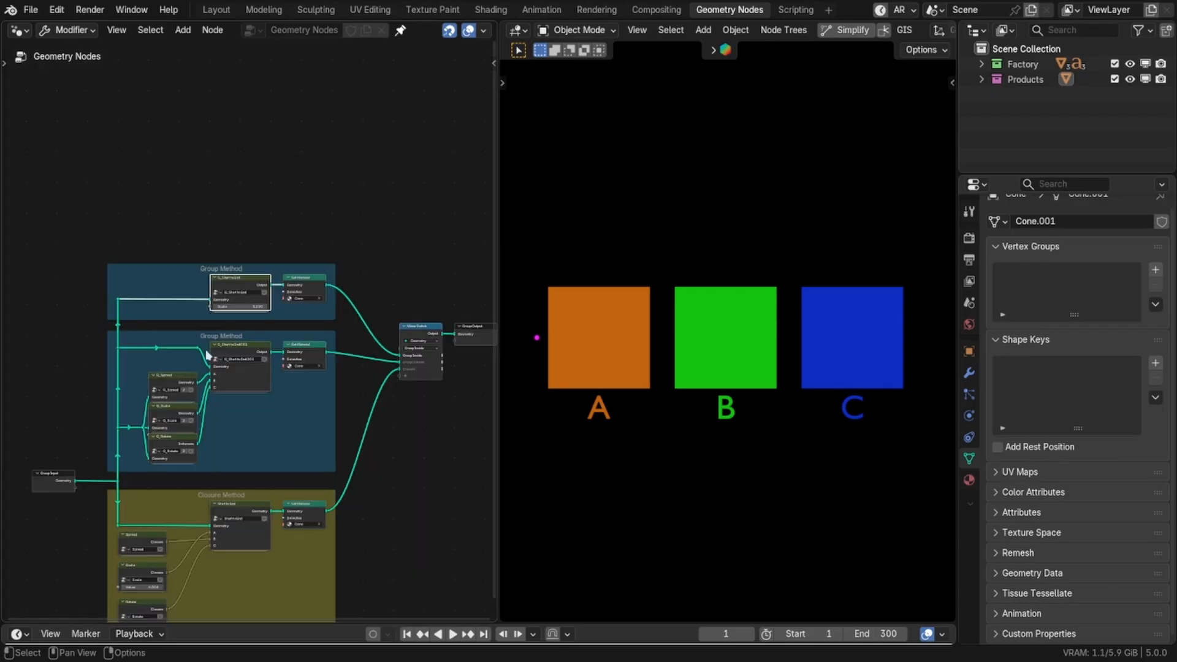
Reopen the G_Start to End group in a maximized node editor at its A and B frames
scroll(230, 313, "up", 5)
key("Tab")
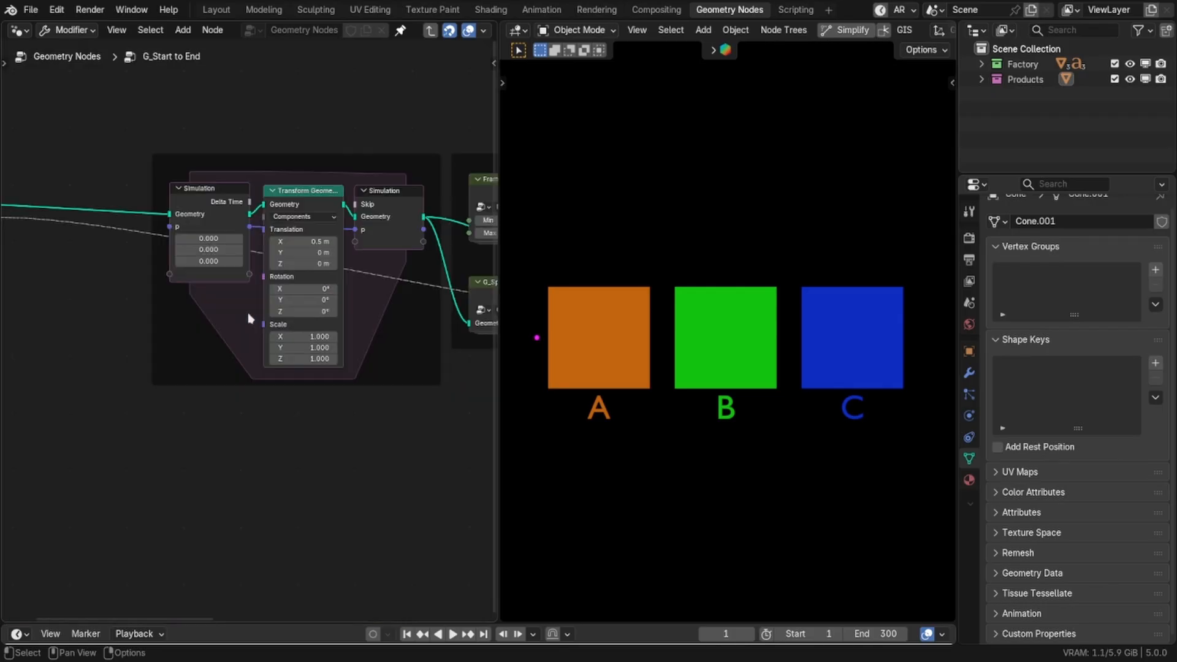
scroll(309, 286, "down", 2)
key("ctrl+space")
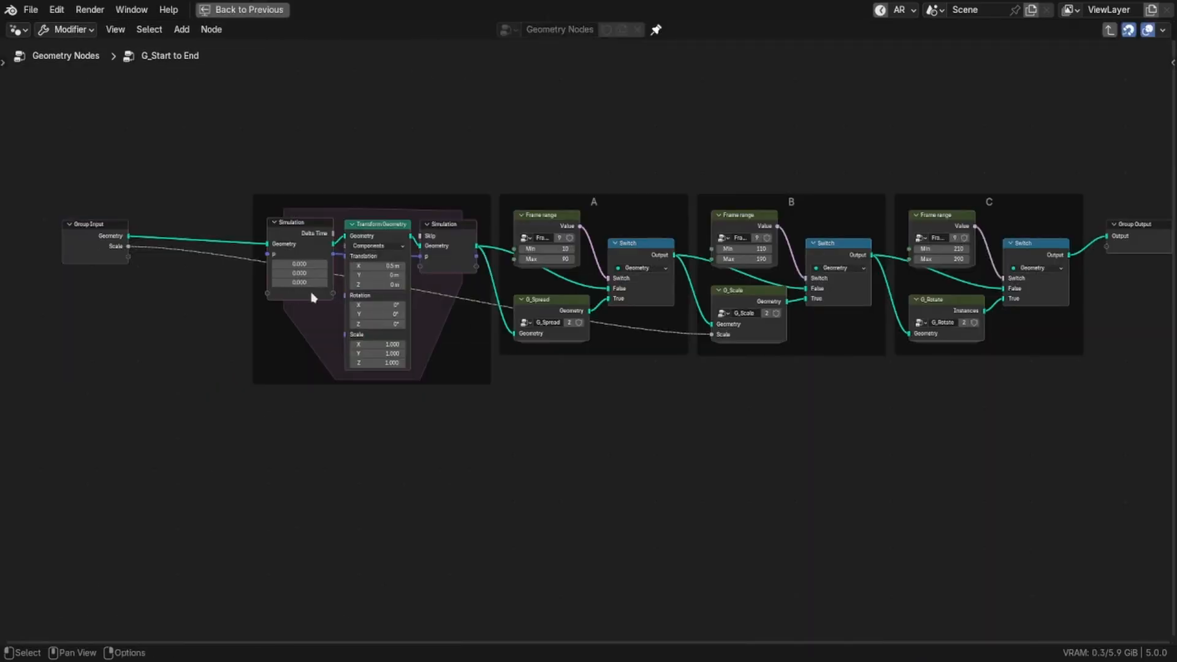
scroll(575, 392, "up", 1)
scroll(575, 392, "up", 1)
scroll(567, 396, "up", 4)
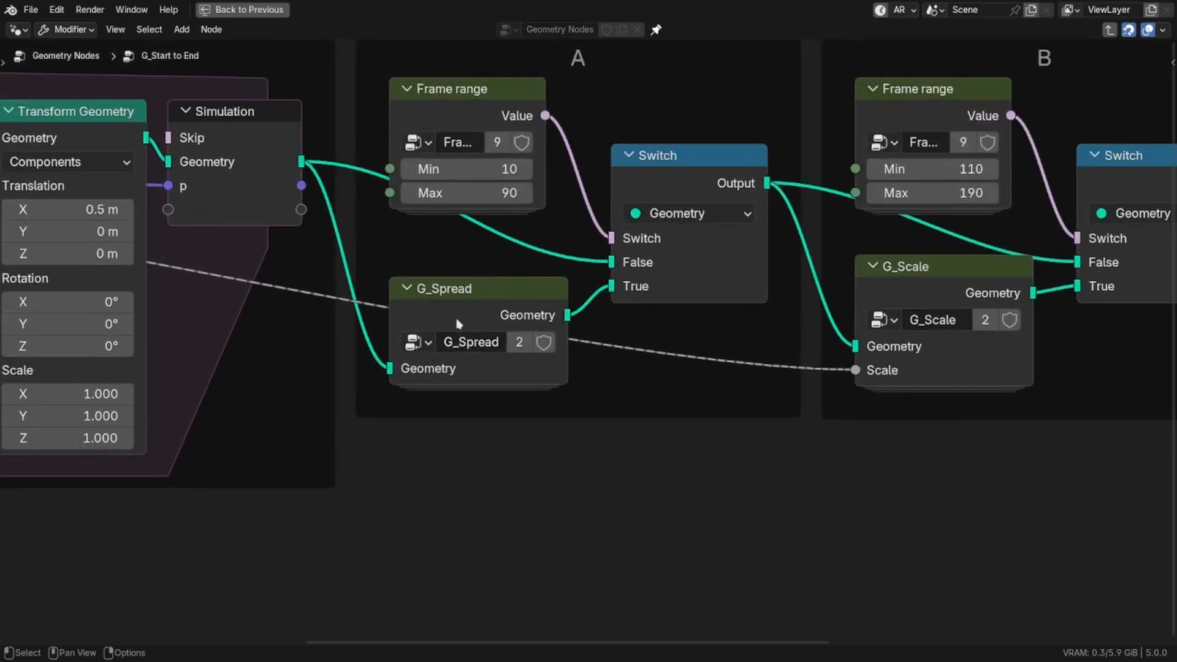
Open the nested G_Spread group, examine its nodes and return to G_Start to End
left_click_drag(456, 323, 448, 319)
key("Tab")
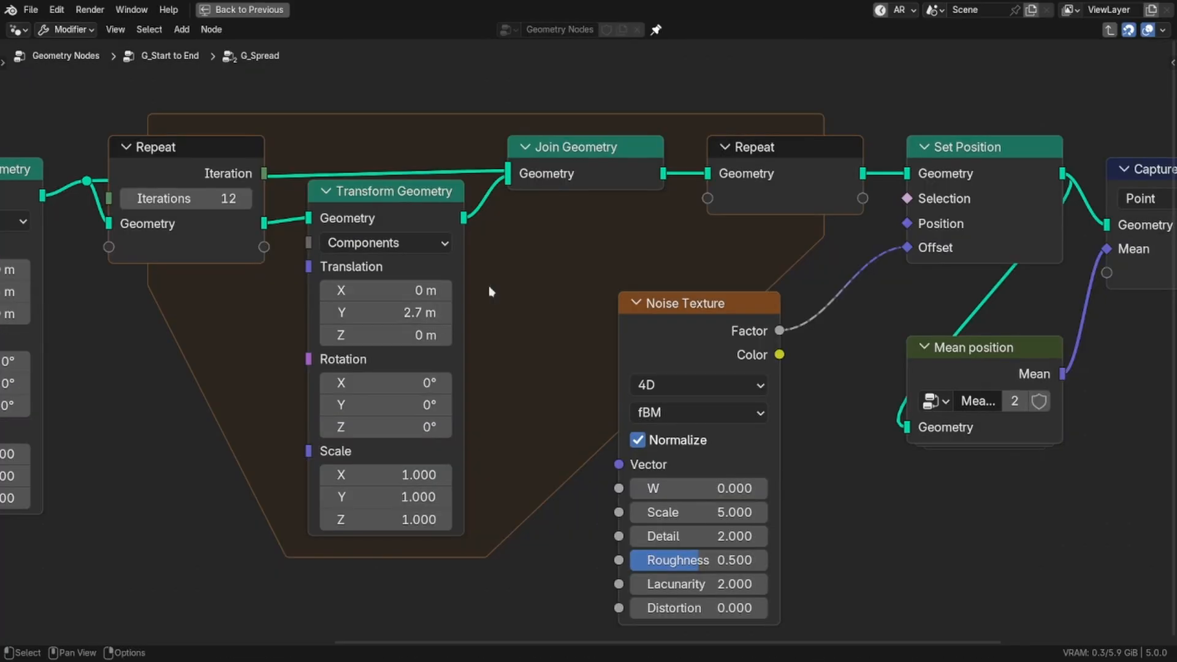
scroll(843, 403, "down", 5)
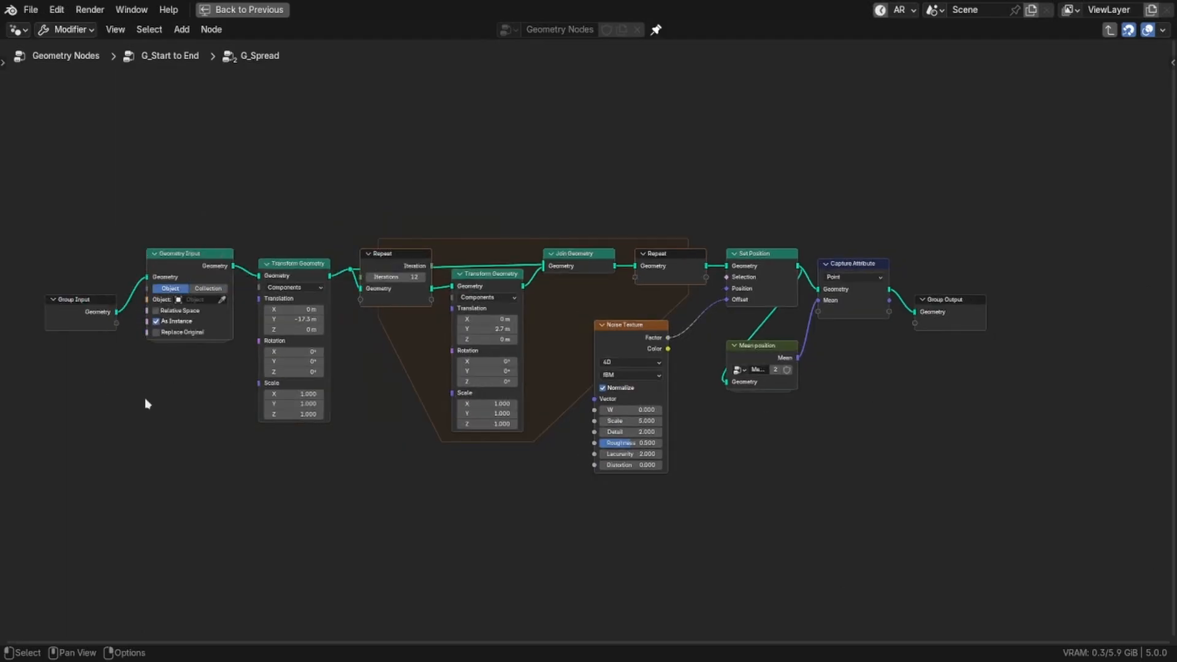
key("Tab")
Detach the G_Spread node from its links in frame A and move it below frame B
scroll(638, 387, "up", 2)
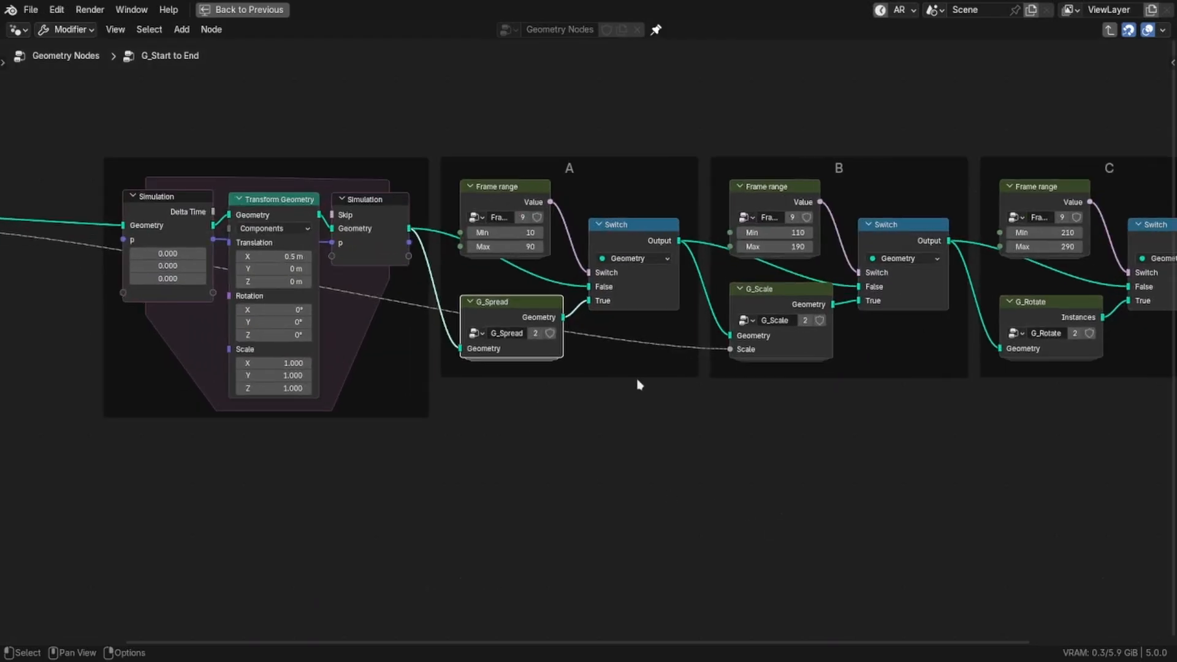
scroll(540, 353, "up", 1)
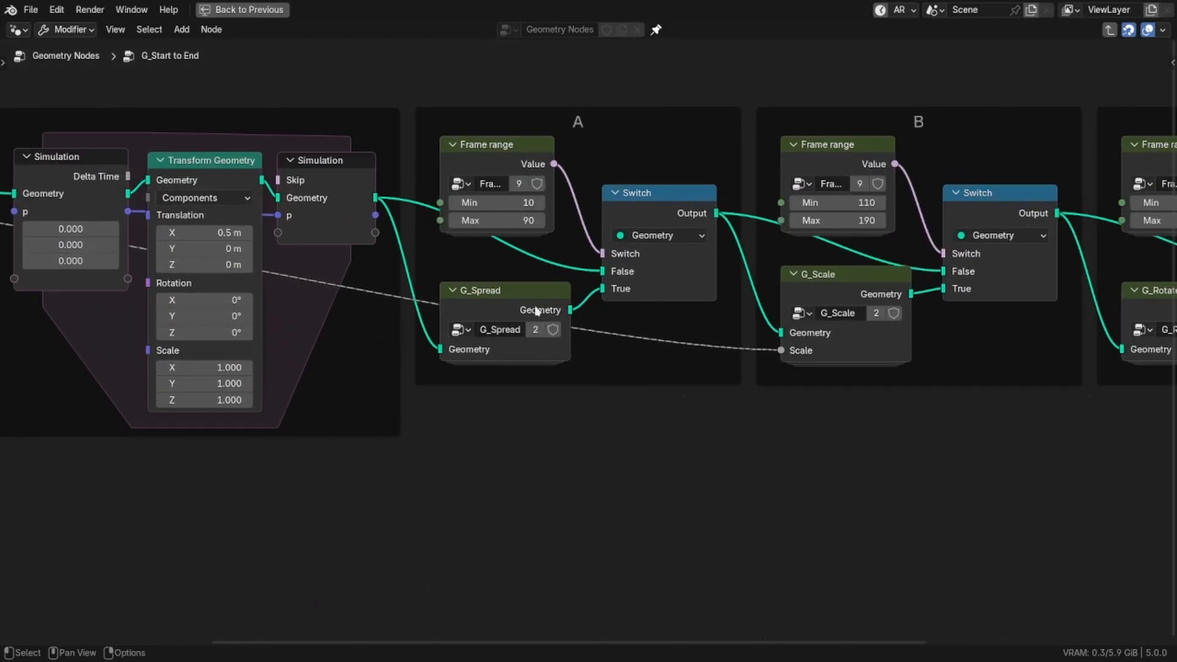
left_click(818, 298)
left_click(489, 318)
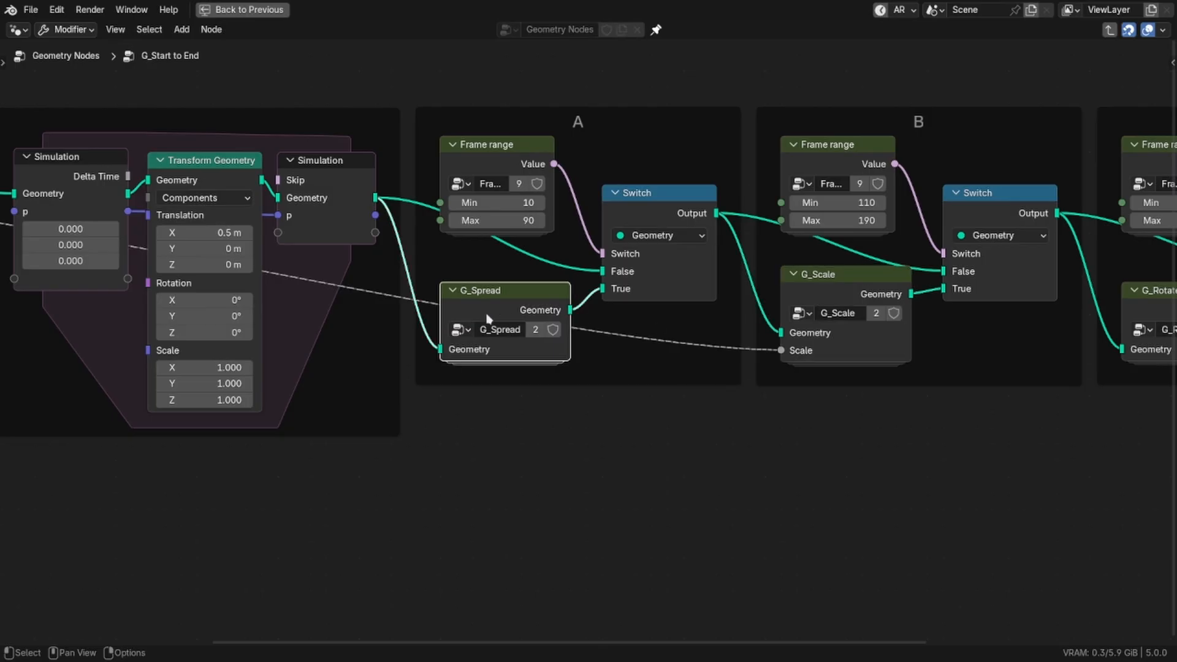
left_click_drag(518, 311, 839, 431, "alt")
Complete the swap by connecting G_Scale to frame A's Switch and G_Spread to frame B's Switch
left_click_drag(830, 296, 489, 298)
left_click_drag(819, 423, 842, 311)
left_click_drag(528, 300, 529, 282)
left_click(563, 407)
scroll(586, 426, "down", 2)
middle_click_drag(589, 426, 433, 424)
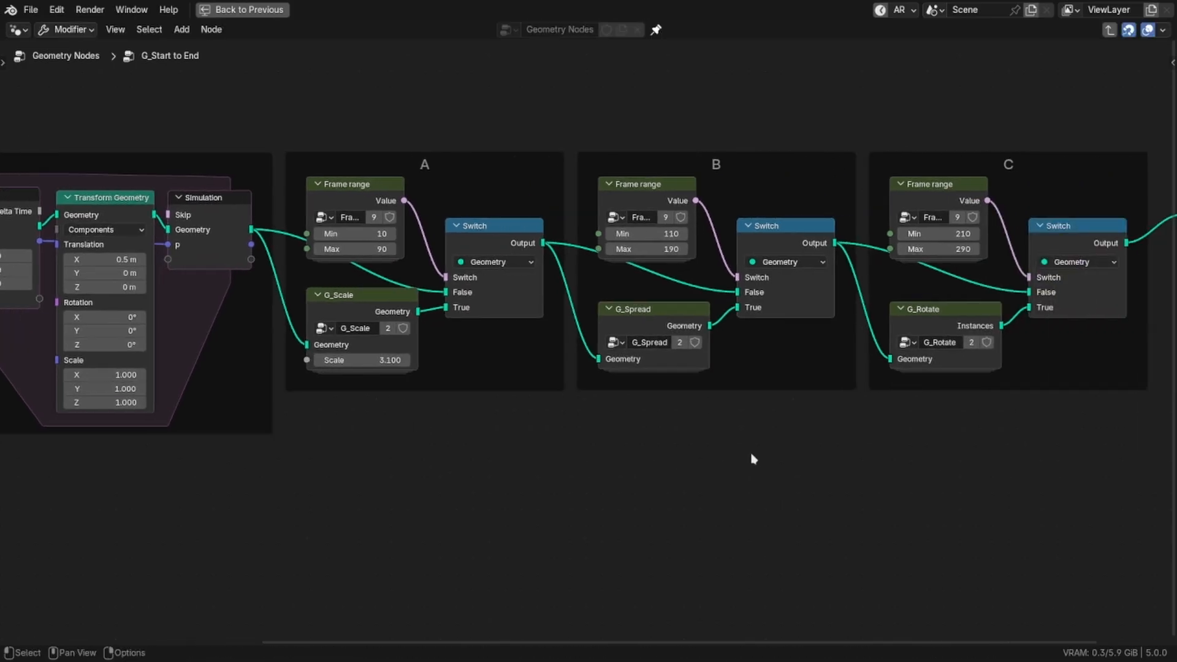
middle_click_drag(735, 464, 644, 444)
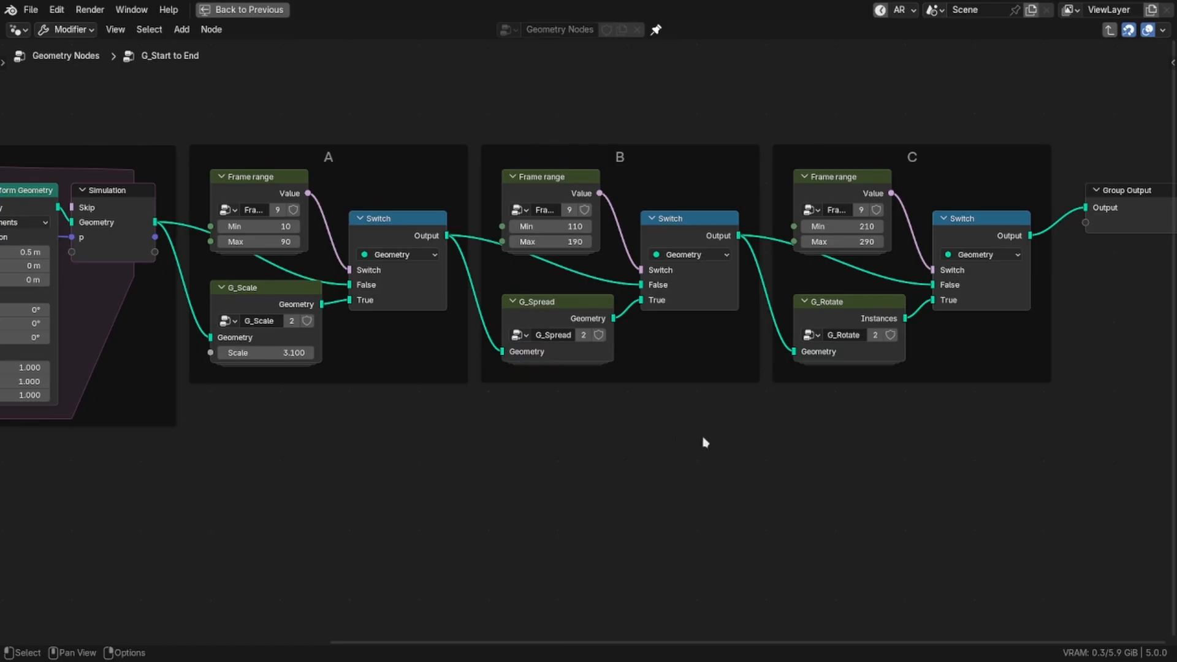
Play the reordered group animation beside the node tree, stop it and return to the first frame
key("ctrl+space")
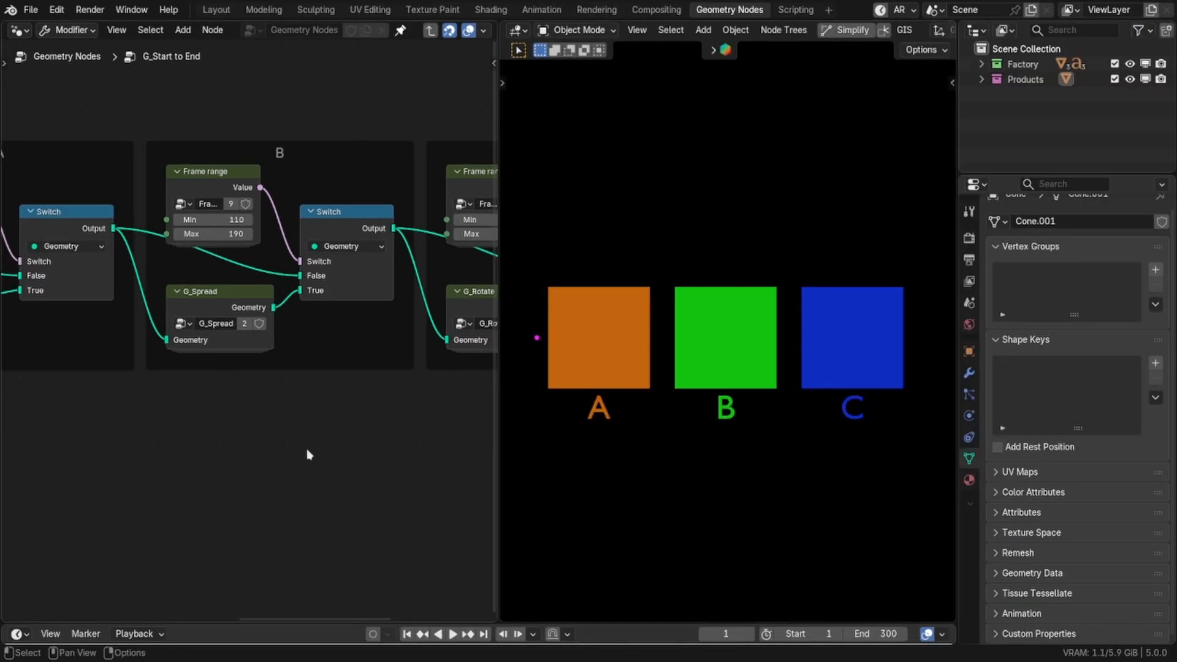
middle_click_drag(208, 407, 142, 420)
key("space")
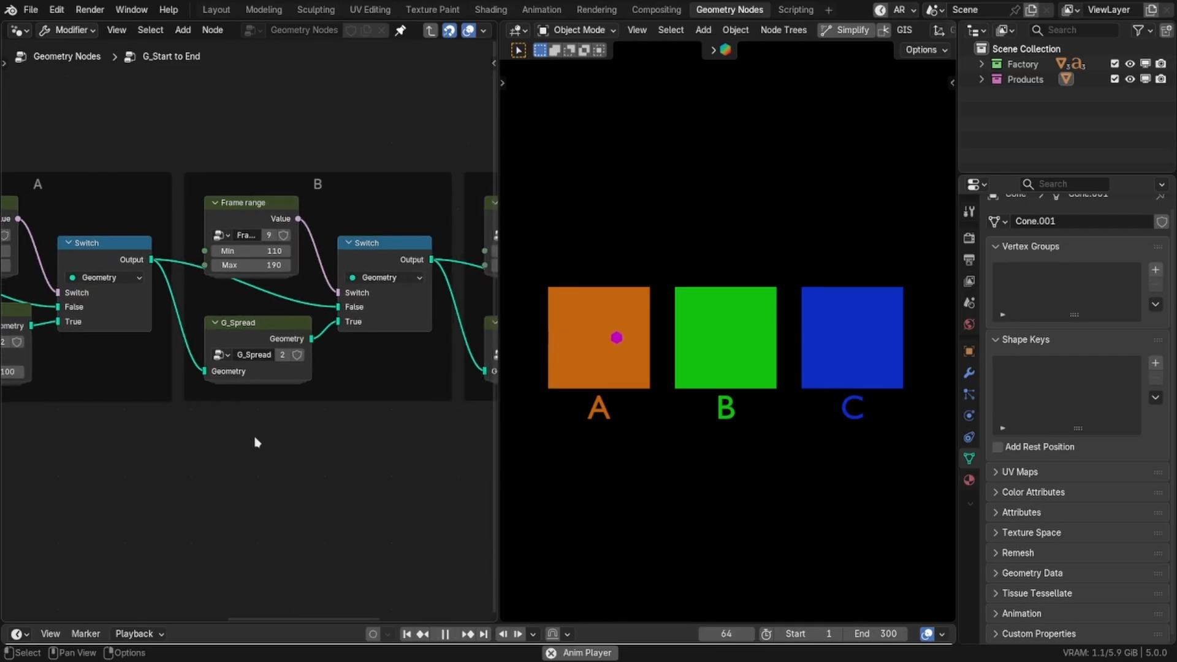
scroll(286, 429, "down", 2)
middle_click_drag(220, 452, 256, 388)
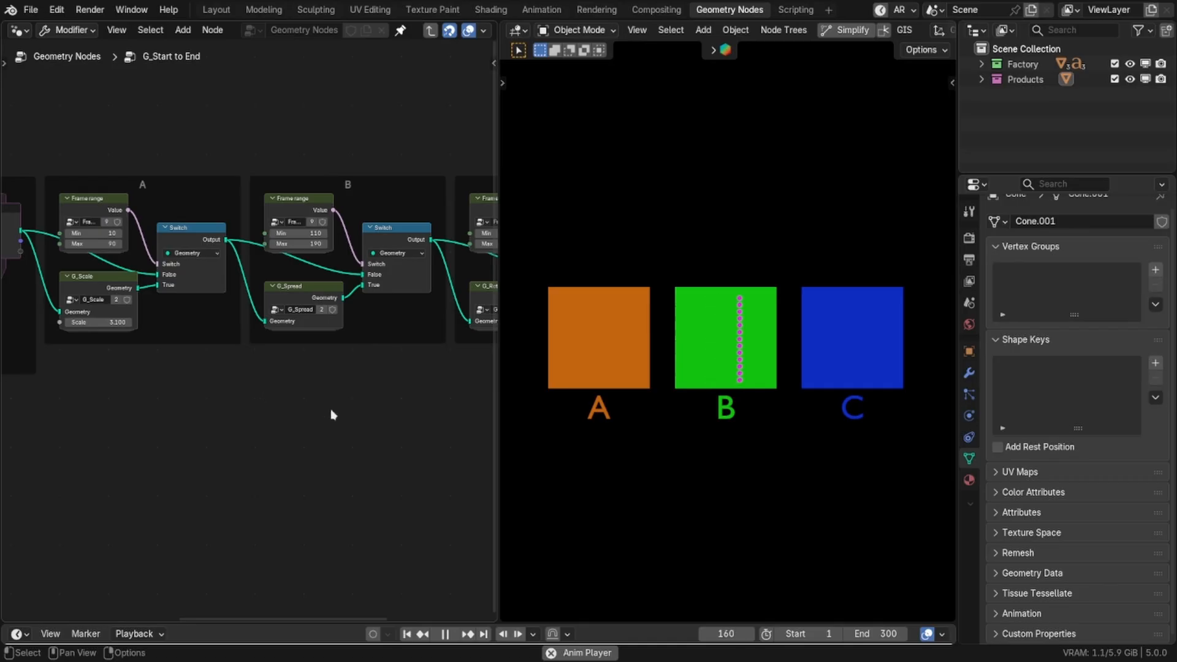
key("space")
left_click(405, 639)
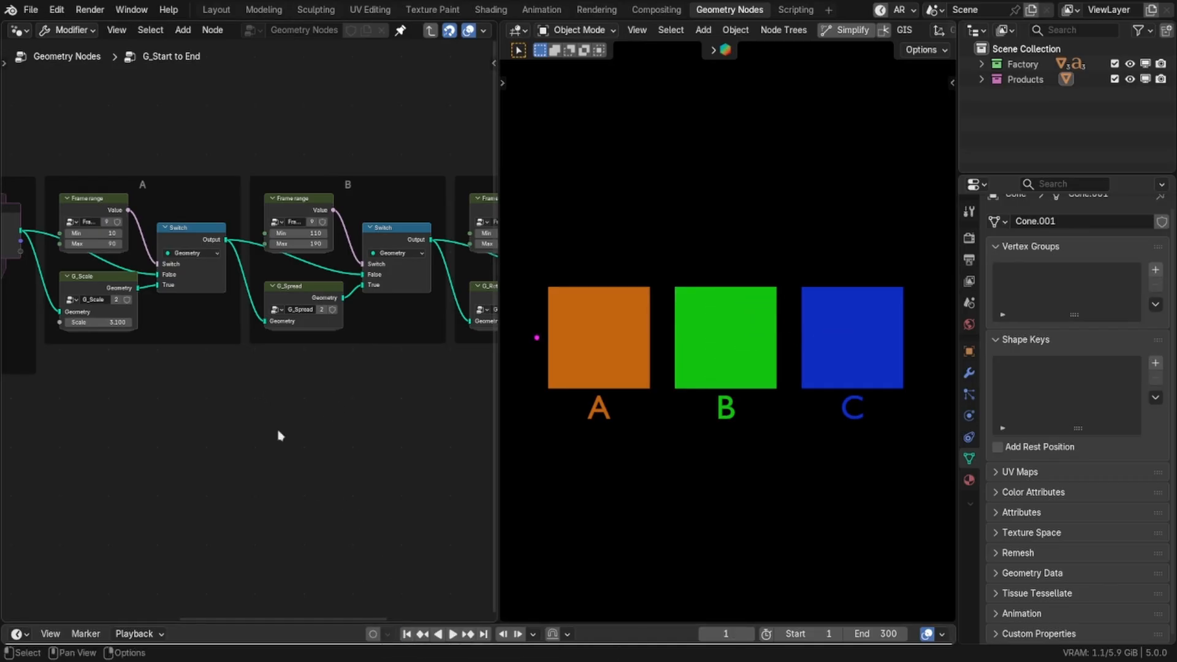
Review the swapped A, B and C frames in a maximized node editor and return to the parent node tree
scroll(279, 407, "down", 3)
key("ctrl+space")
scroll(610, 409, "up", 2)
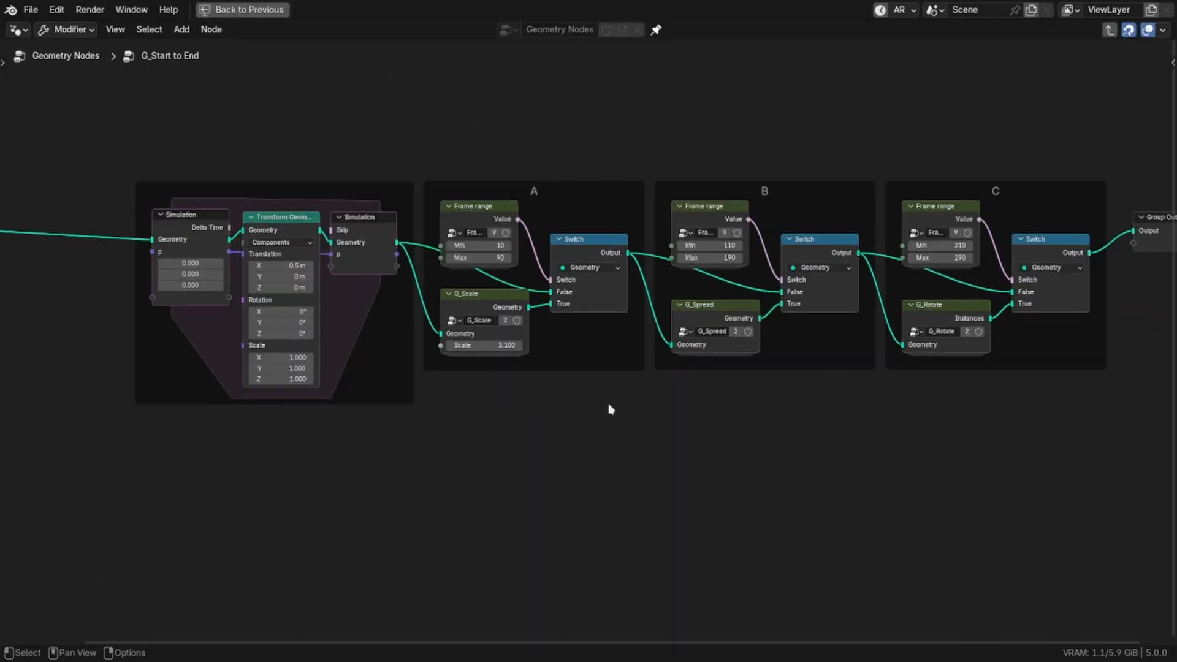
middle_click_drag(648, 429, 520, 425)
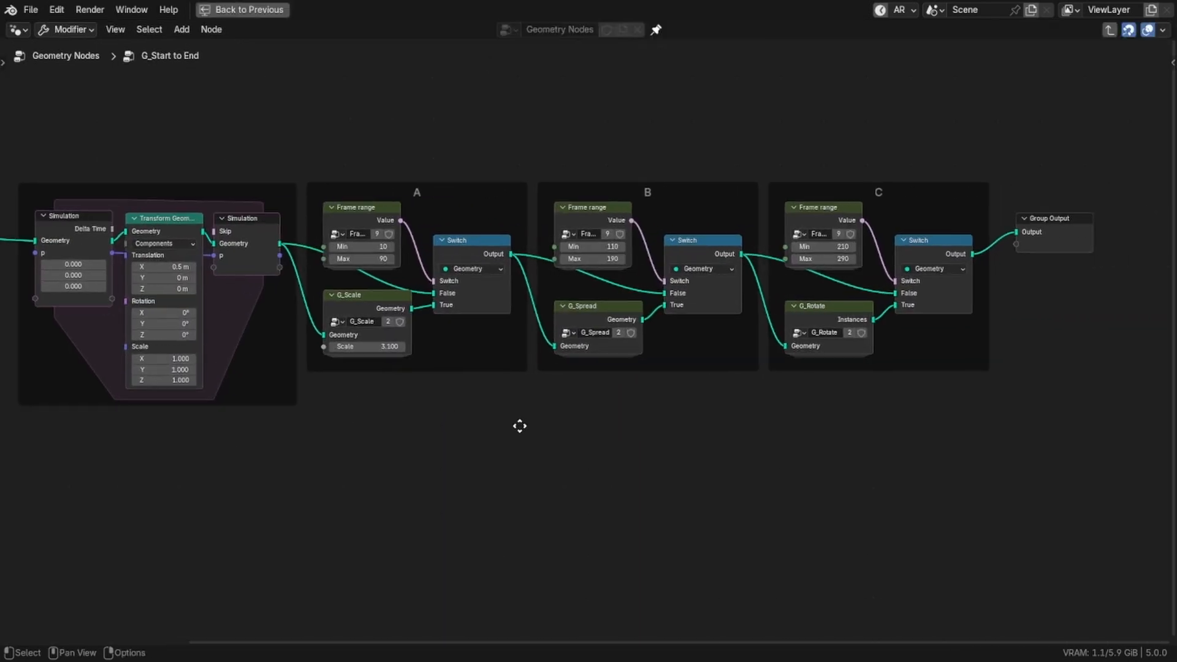
key("Tab")
middle_click_drag(468, 389, 434, 251)
left_click(738, 334)
Open the G_Start to End.001 group and examine how its A, B and C inputs feed the Switch nodes
scroll(738, 334, "up", 3)
middle_click_drag(444, 310, 469, 259)
scroll(377, 252, "up", 1)
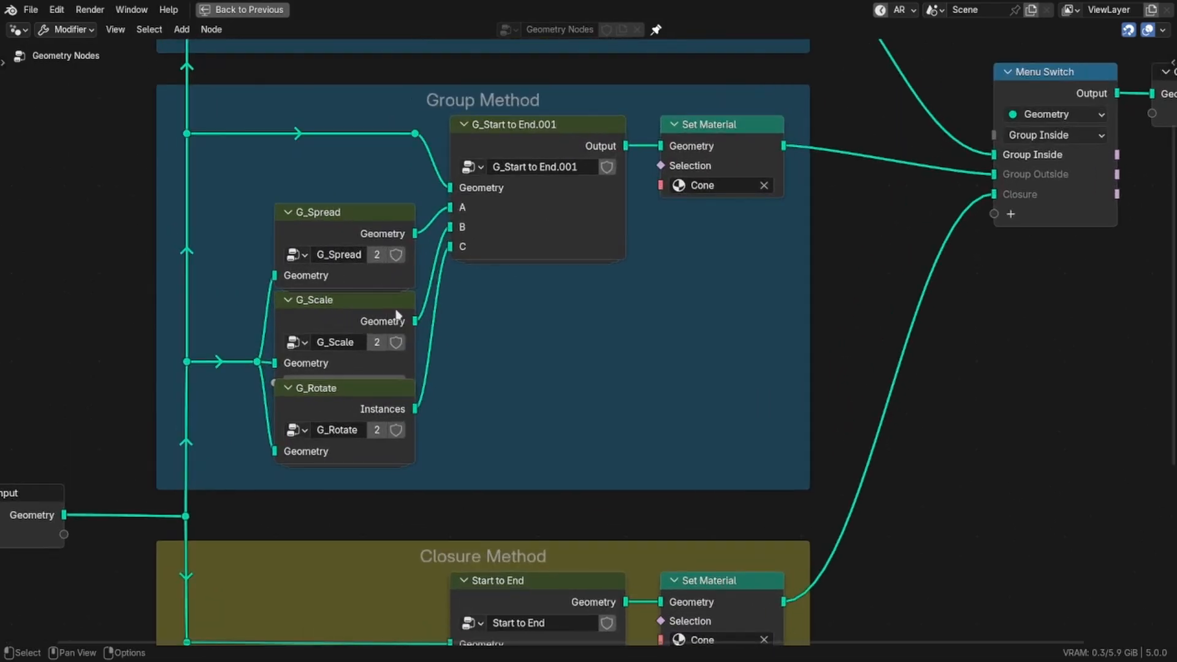
left_click(361, 236)
middle_click_drag(361, 236, 318, 300)
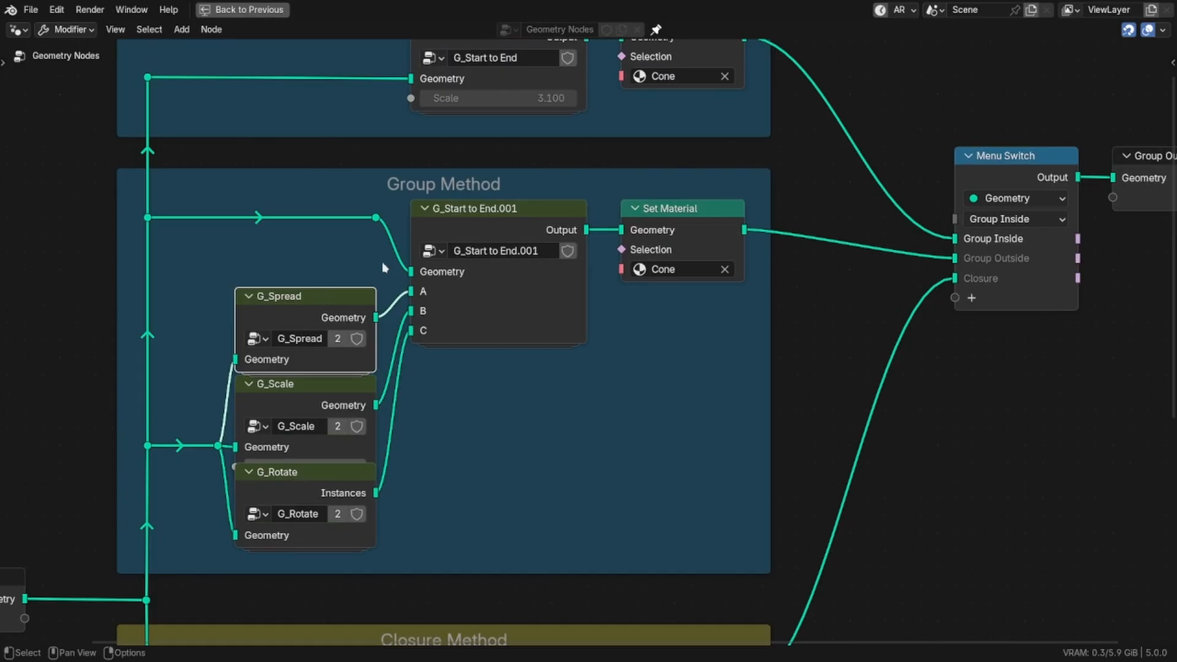
left_click(488, 303)
key("Tab")
scroll(406, 392, "down", 3)
middle_click_drag(406, 392, 738, 331)
scroll(284, 326, "up", 4)
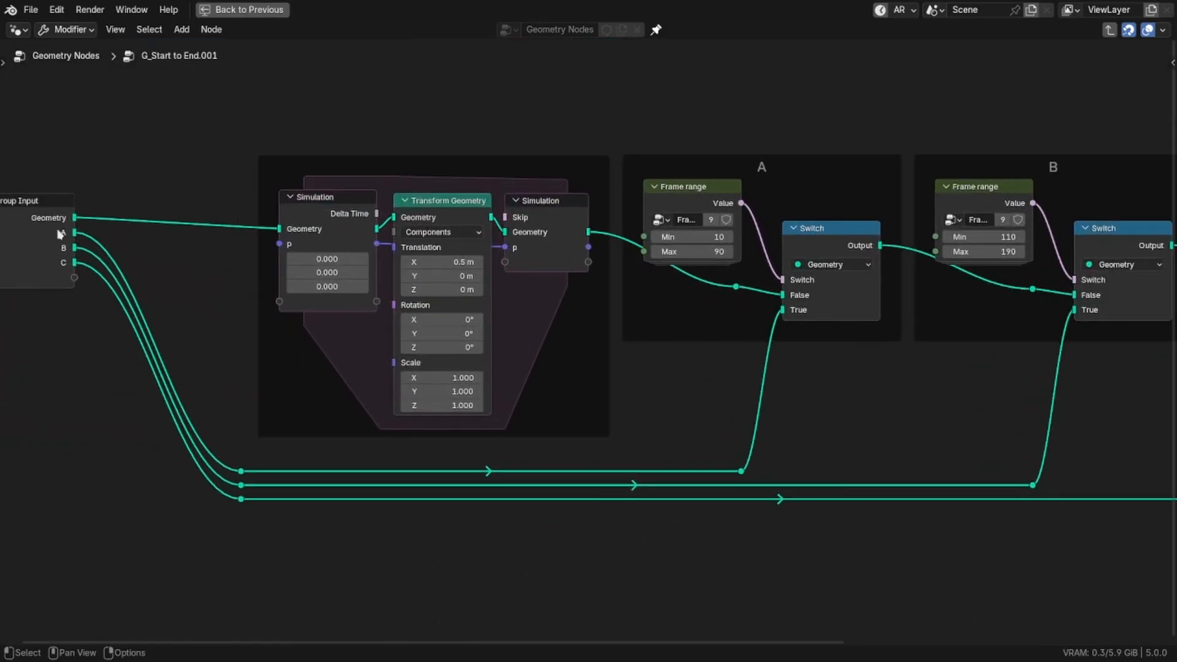
Examine how the A, B and C inputs reach the Switch nodes inside G_Start to End.001, and return to the parent node tree
middle_click_drag(766, 412, 466, 388)
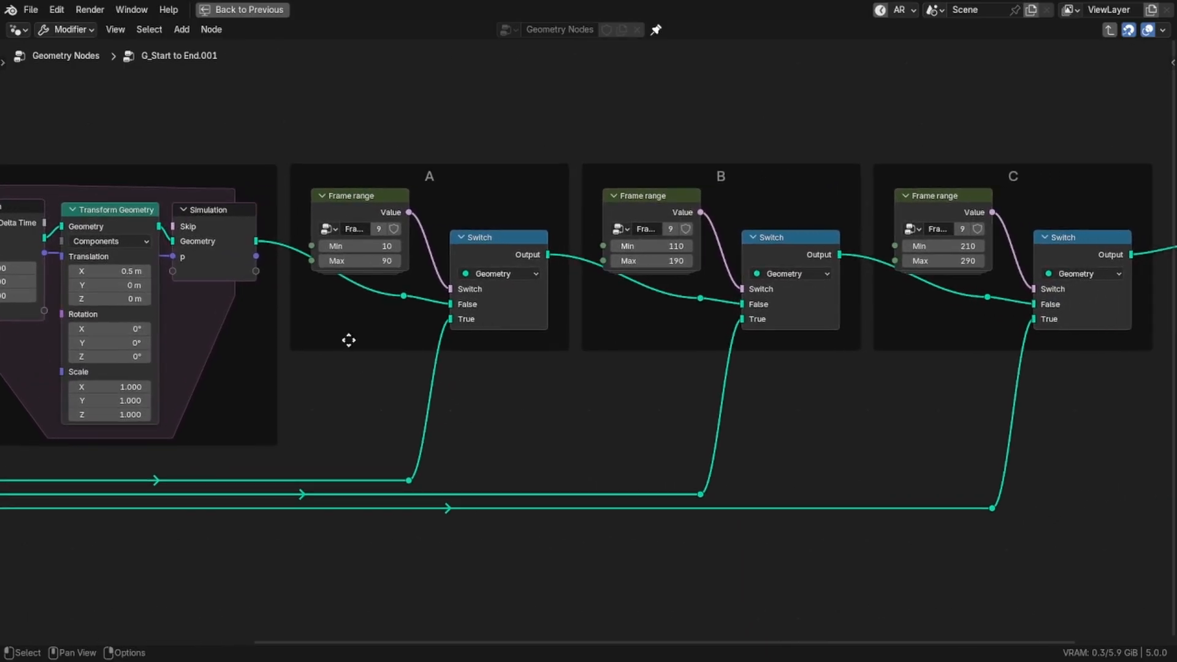
scroll(357, 289, "up", 2)
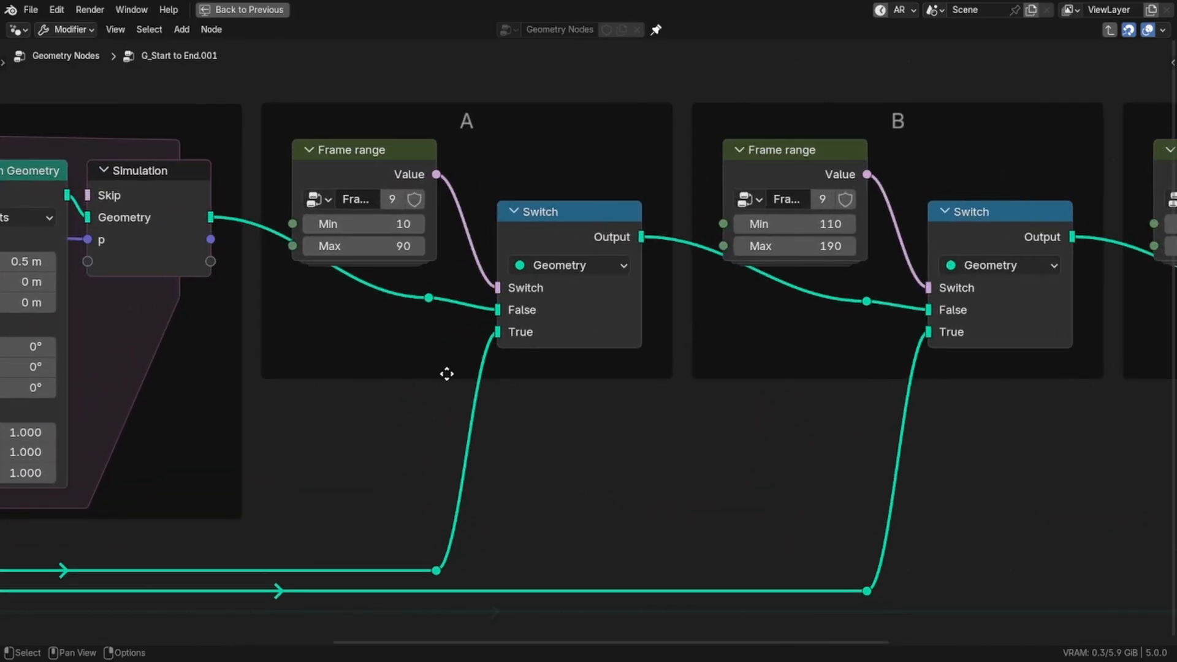
middle_click_drag(451, 392, 512, 259)
scroll(444, 336, "down", 1)
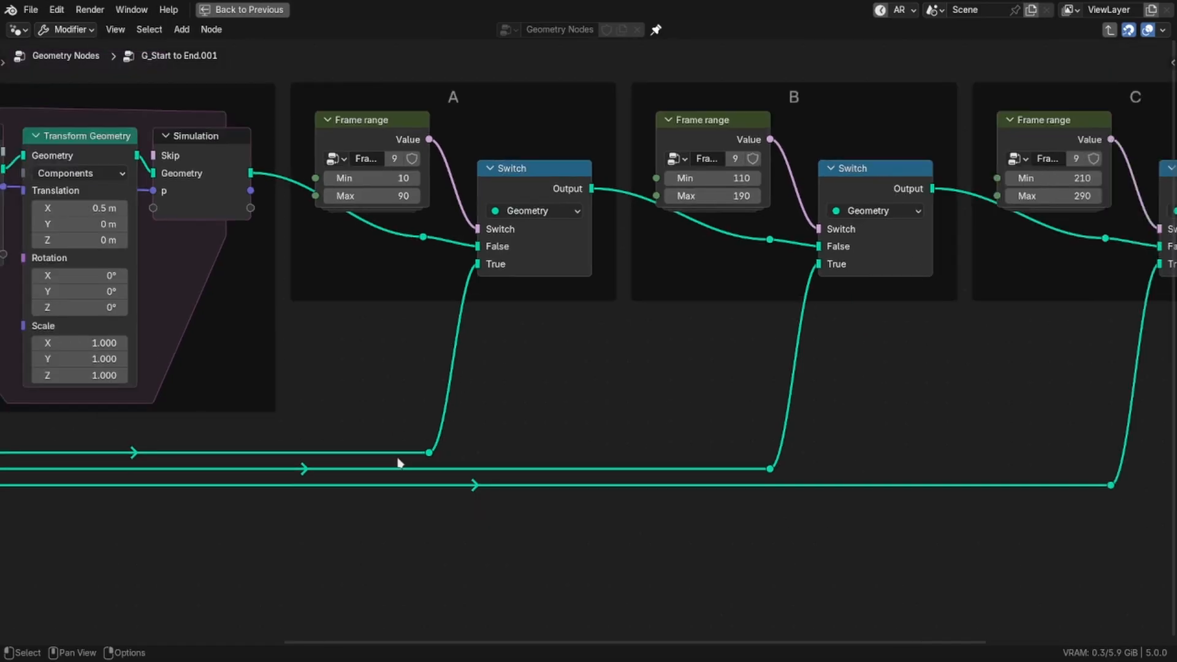
scroll(446, 414, "down", 1)
middle_click_drag(658, 178, 491, 193)
scroll(844, 282, "down", 1)
key("Tab")
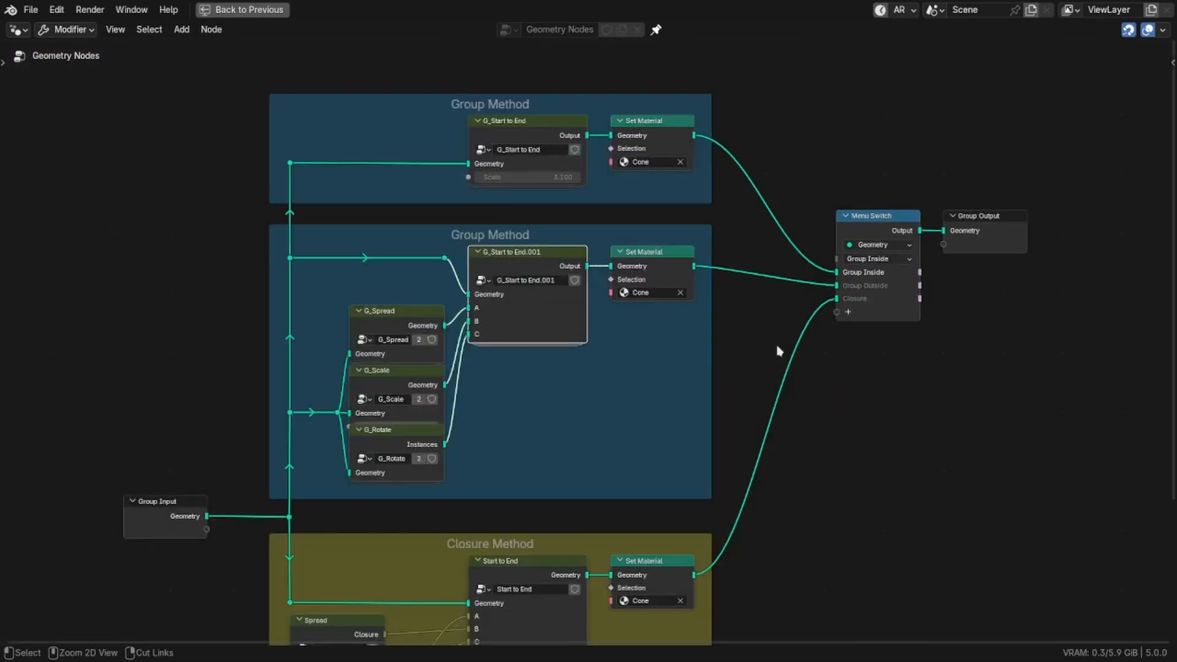
Restore the split layout, set the Menu Switch to Group Outside, and select the G_Spread node
key("ctrl+space")
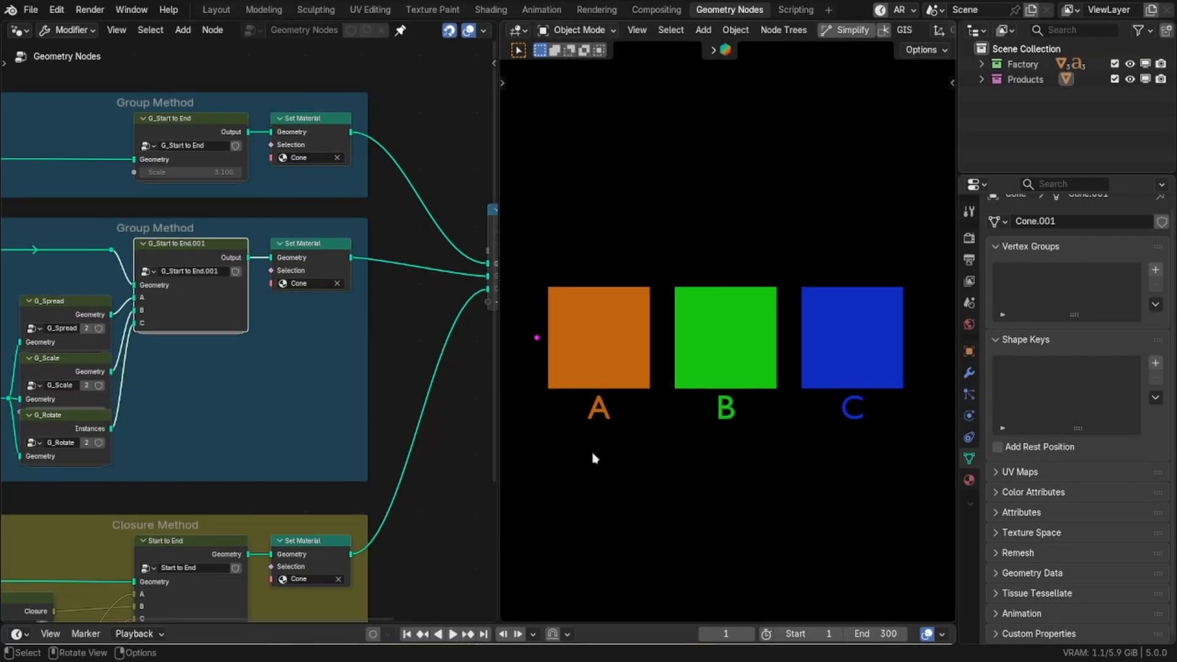
middle_click_drag(346, 353, 131, 400)
scroll(297, 339, "up", 3)
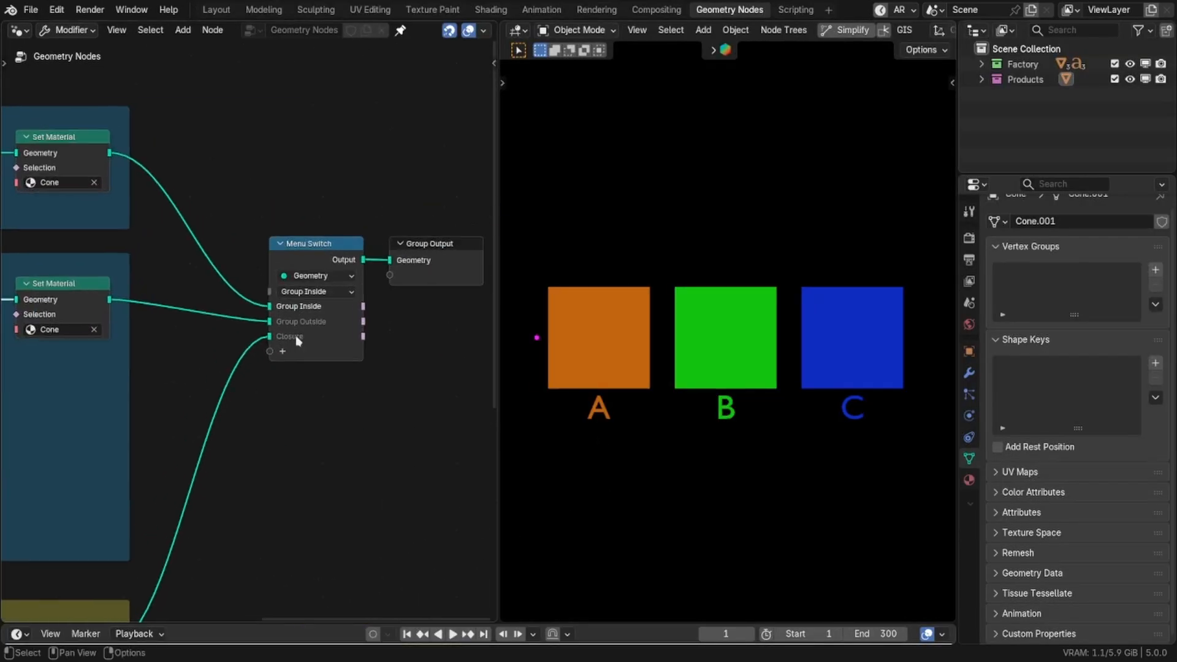
left_click(317, 295)
left_click(318, 343)
scroll(247, 419, "down", 1)
middle_click_drag(246, 420, 78, 361)
left_click(148, 316)
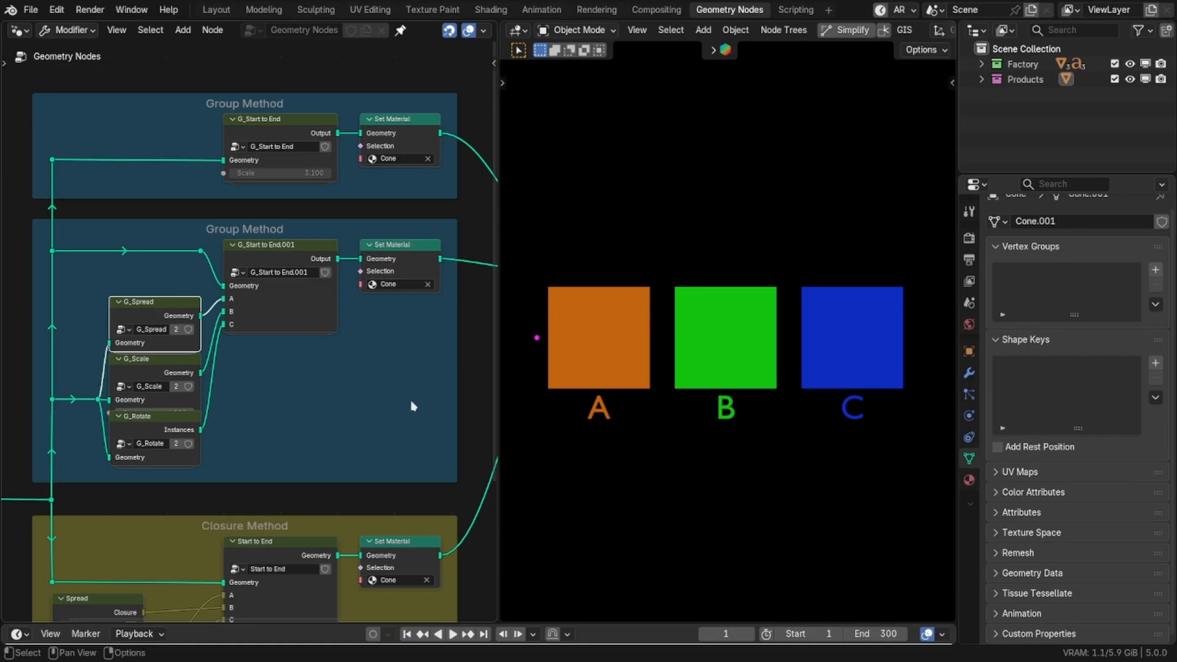
Play the Group Outside animation twice, stopping it and returning to the first frame each time
key("space")
key("space")
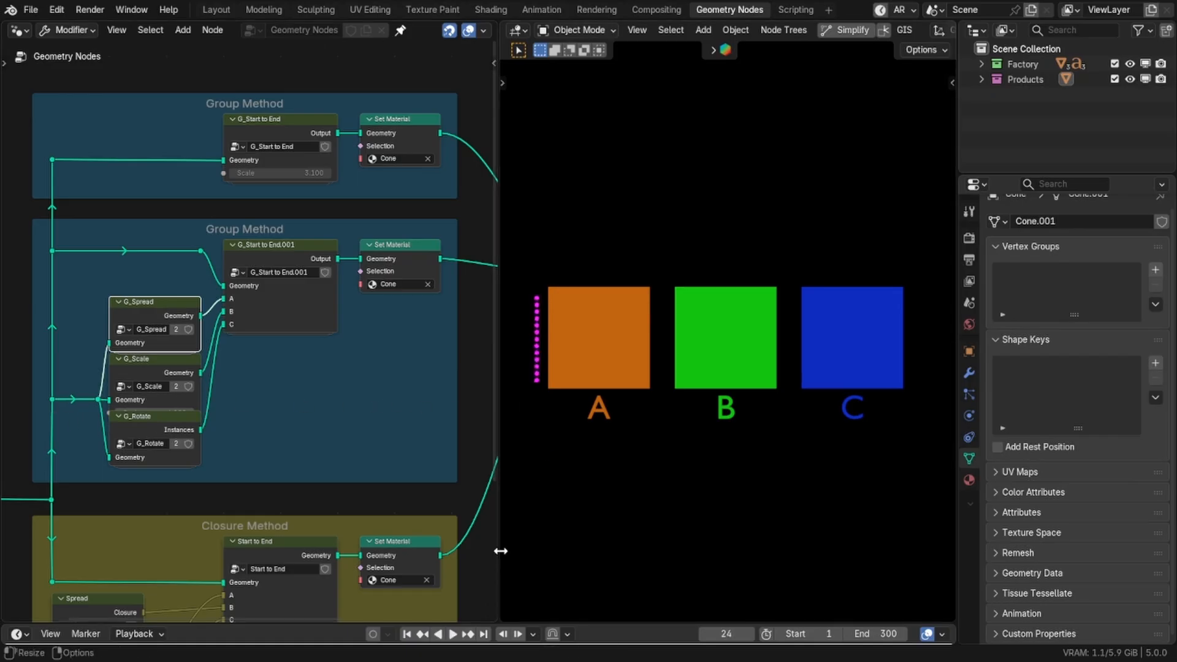
left_click(407, 634)
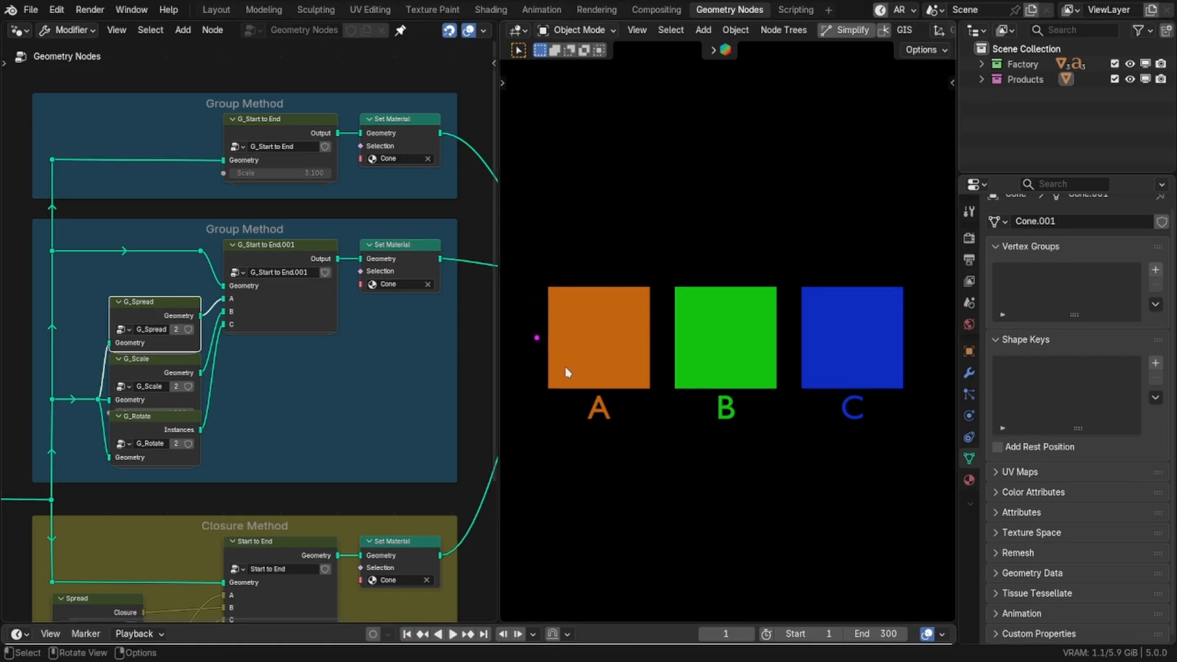
key("space")
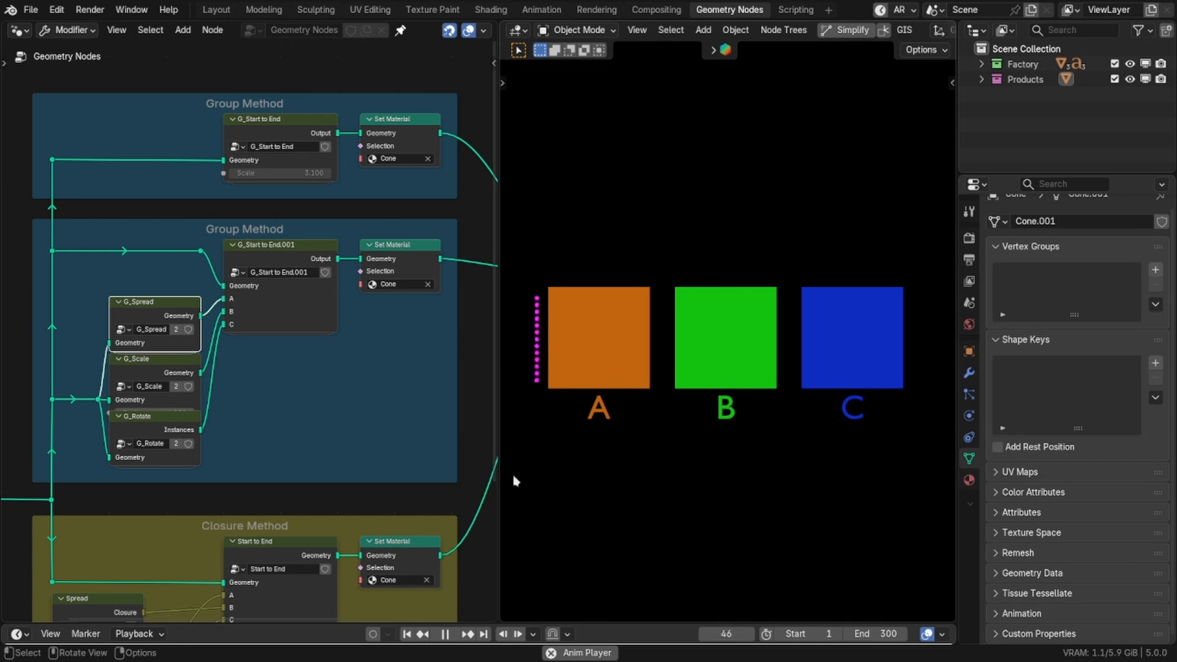
left_click(445, 634)
left_click(406, 634)
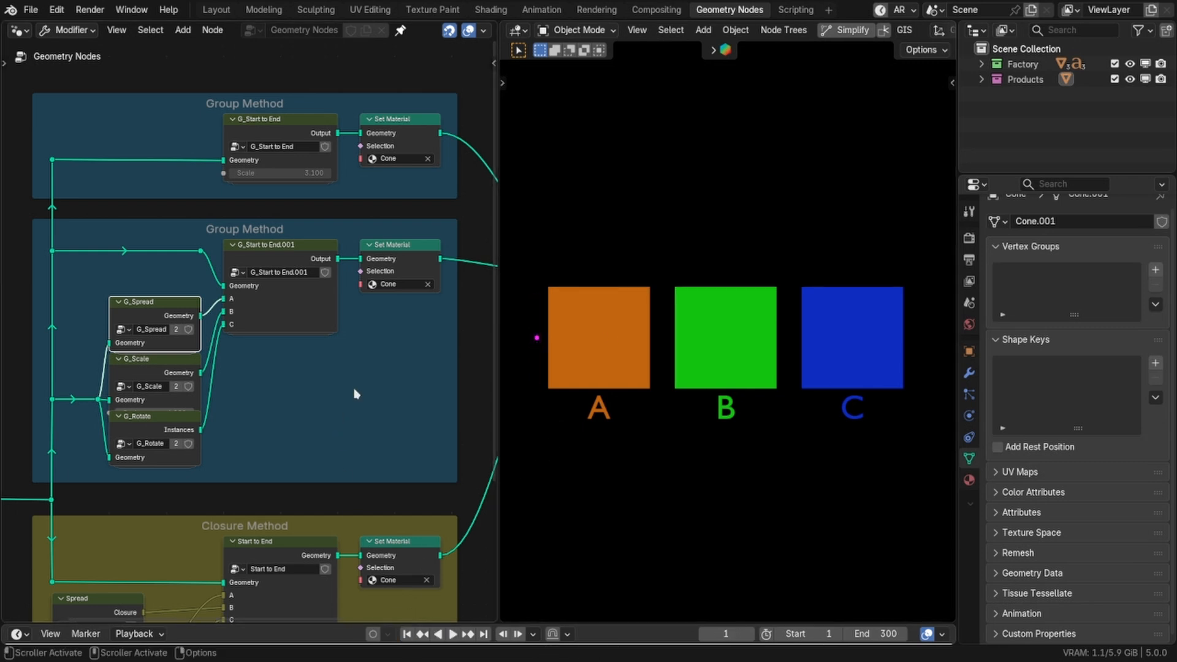
Maximize the node editor and enter the G_Start to End.001 group
scroll(334, 368, "down", 3)
key("ctrl+space")
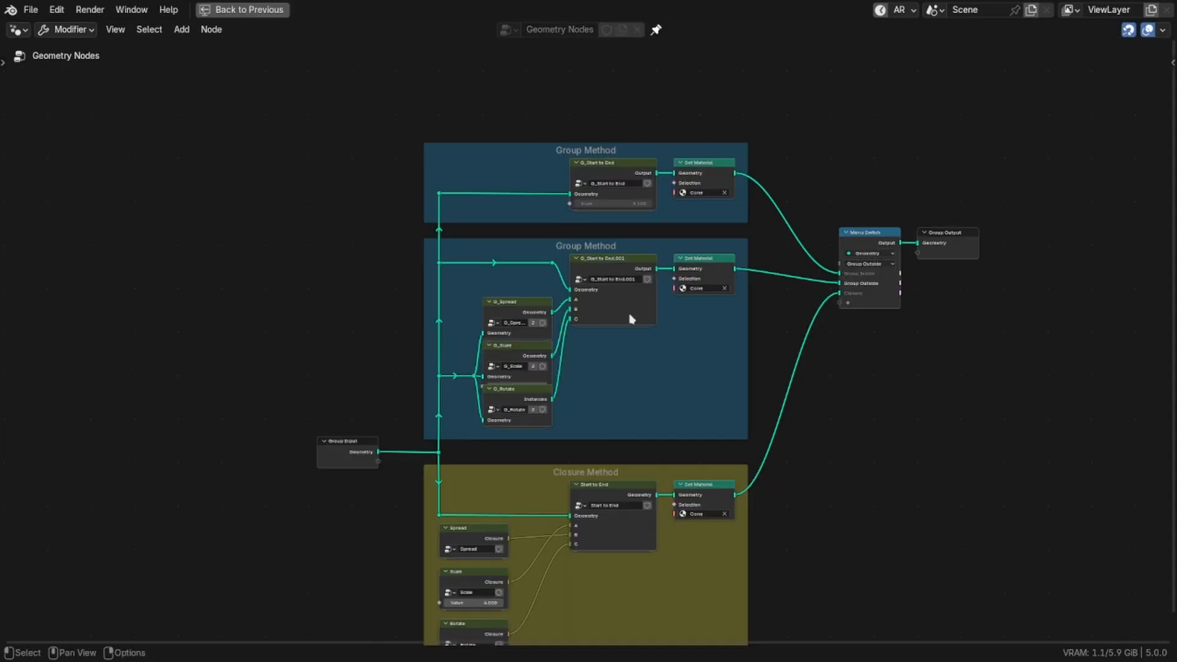
scroll(598, 320, "up", 4)
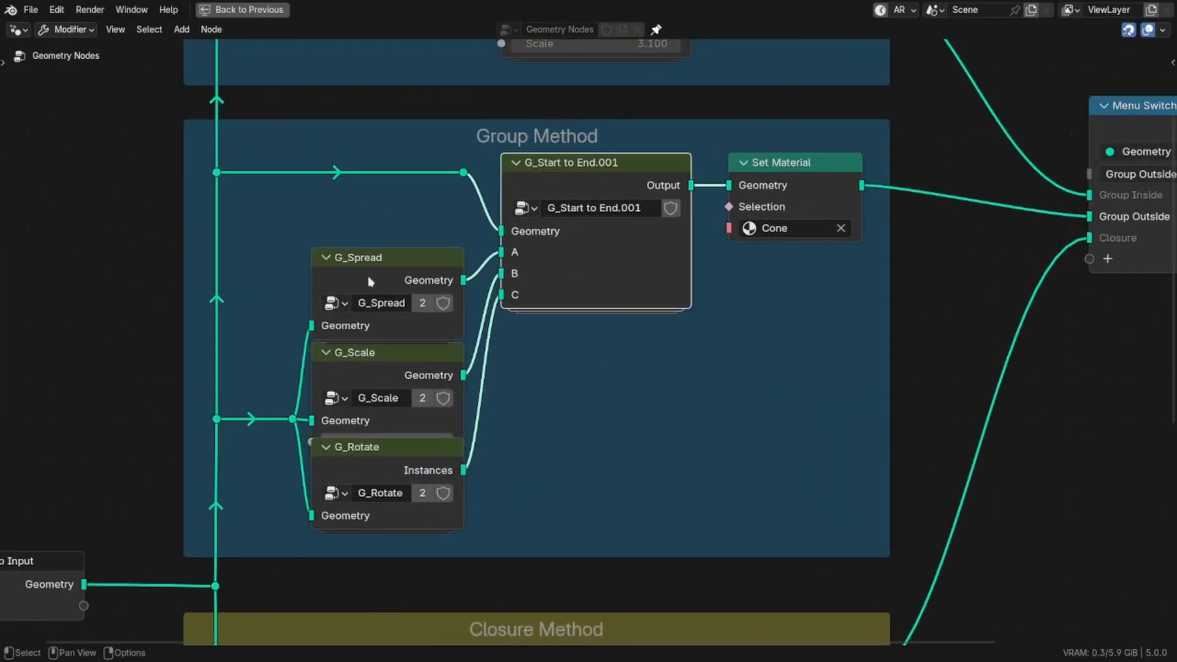
left_click(396, 284)
middle_click_drag(396, 284, 347, 289)
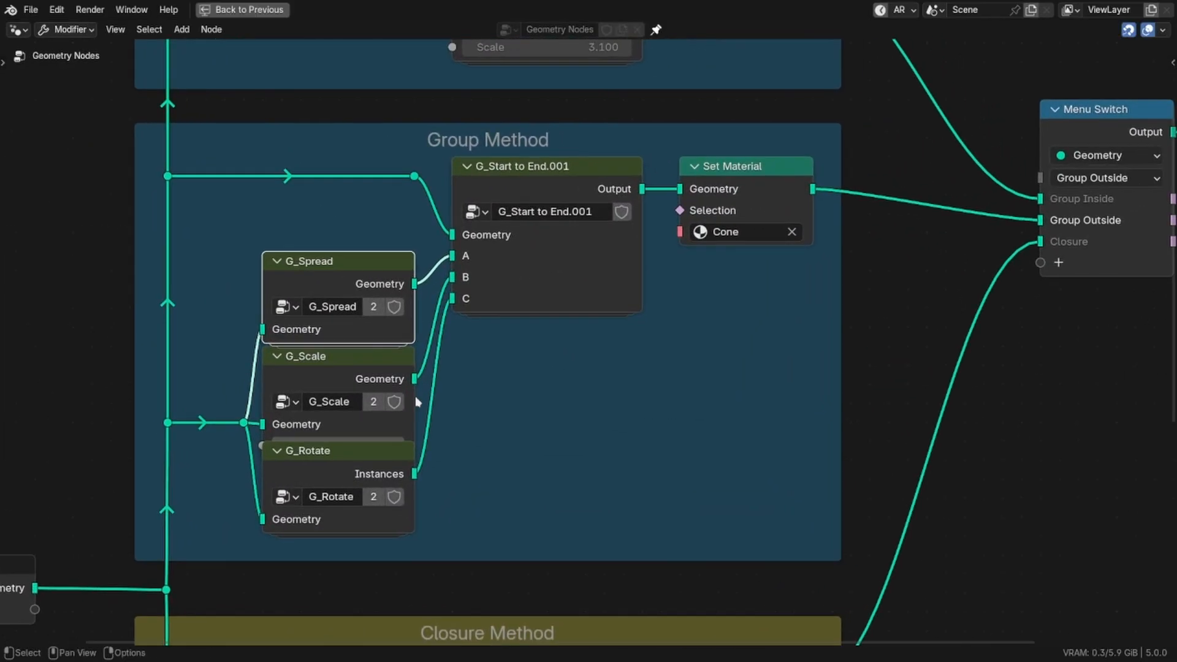
left_click(540, 292)
key("Tab")
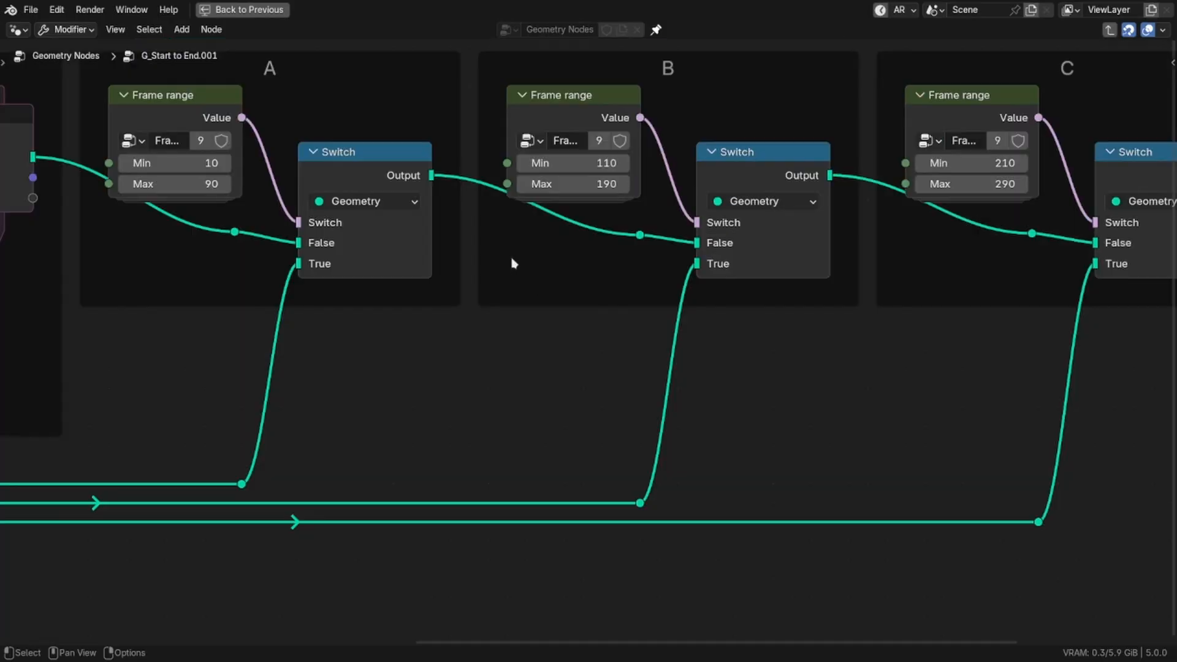
Connect the reroute feeding each False input in frames A, B and C to its own new Group Output socket
scroll(562, 343, "down", 1)
middle_click_drag(562, 344, 651, 307)
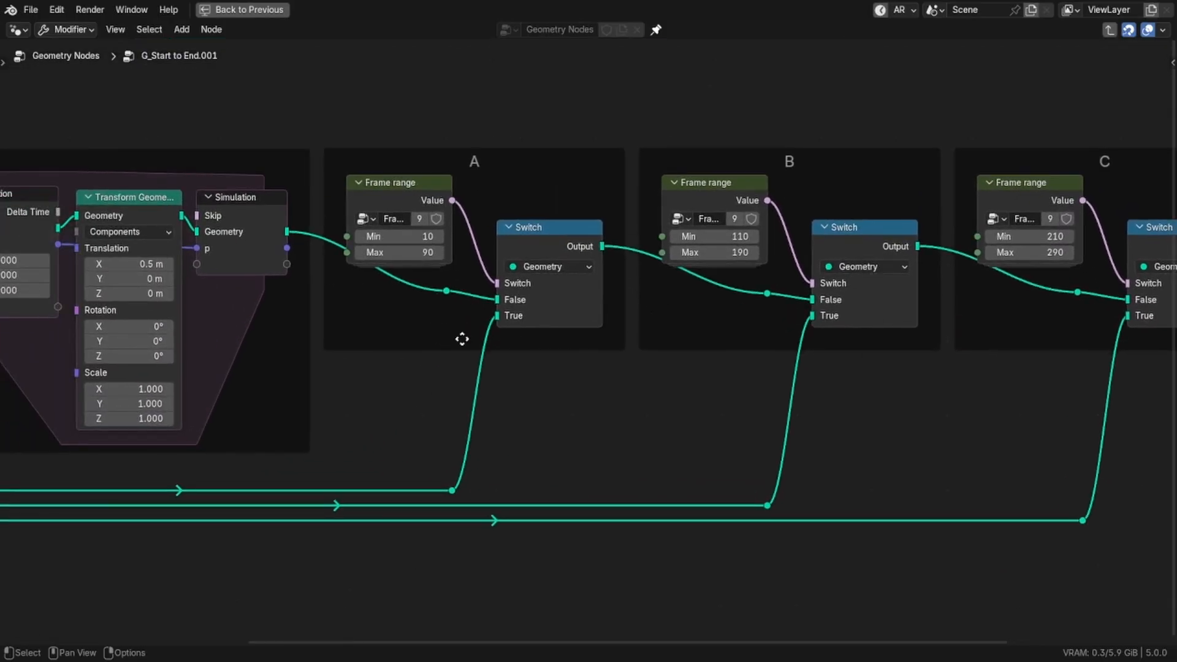
middle_click_drag(471, 319, 168, 389)
scroll(276, 340, "down", 1)
scroll(169, 389, "up", 1)
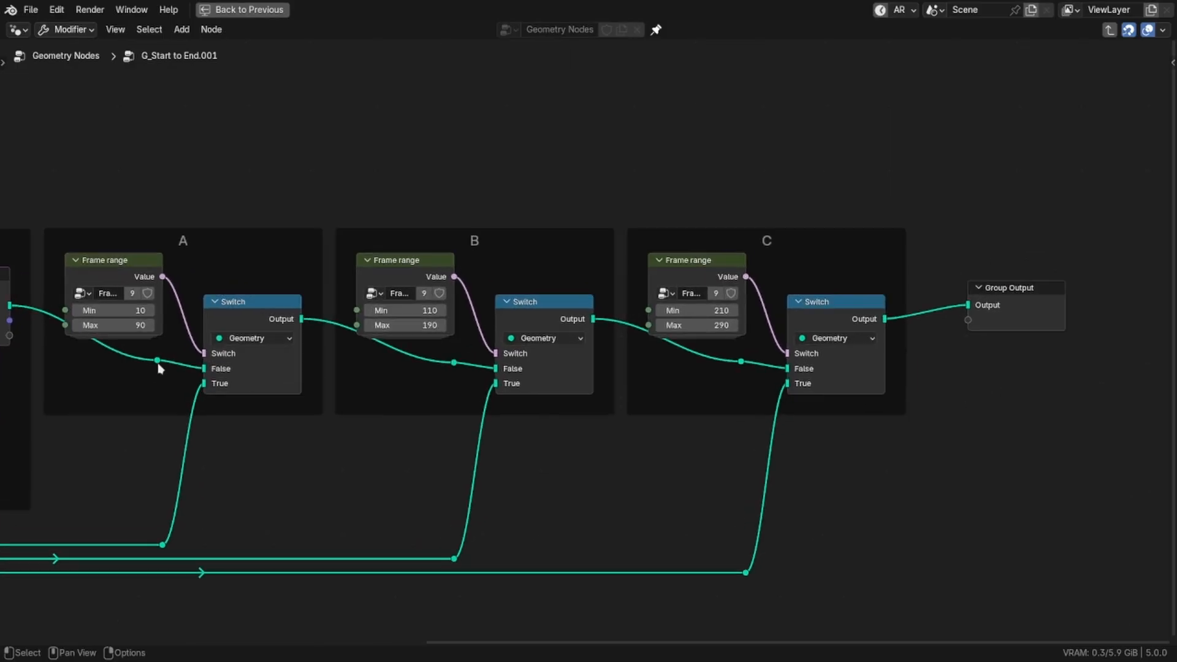
left_click_drag(160, 363, 960, 328)
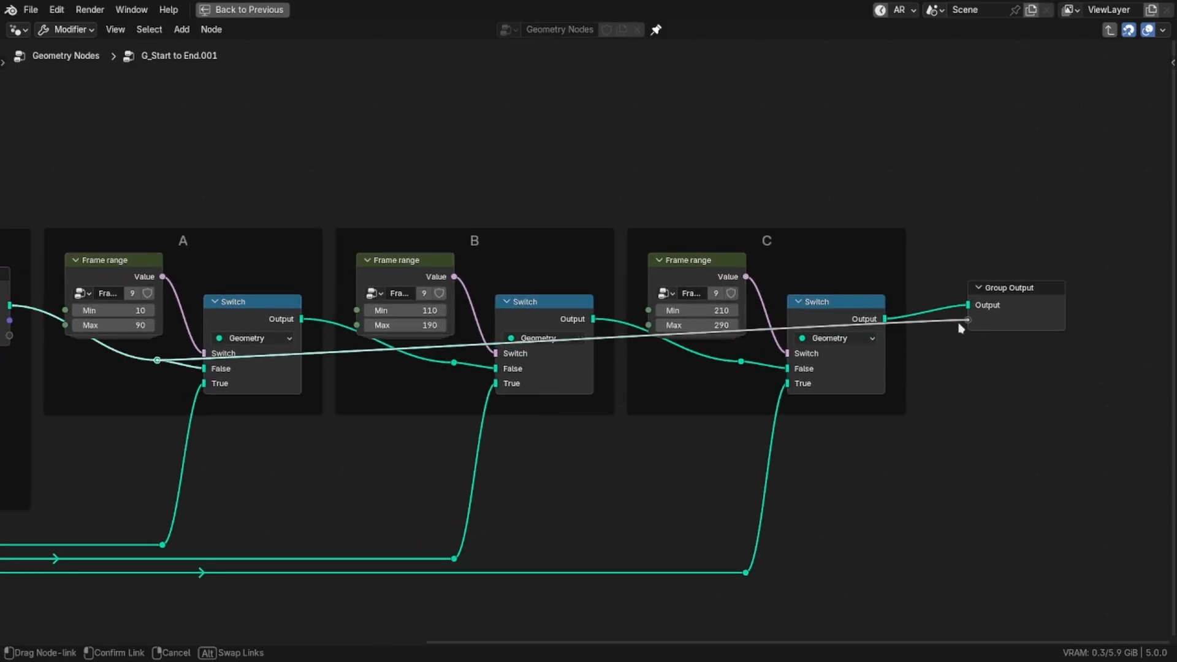
left_click_drag(960, 328, 962, 326)
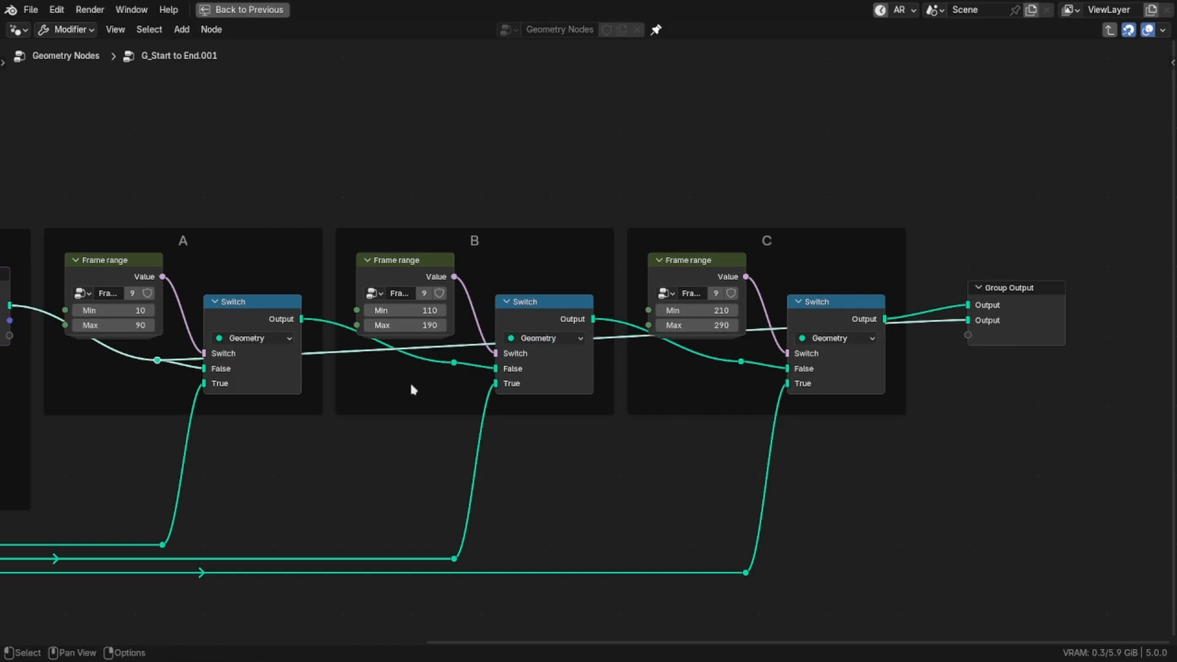
left_click_drag(454, 362, 964, 347)
left_click_drag(741, 361, 964, 357)
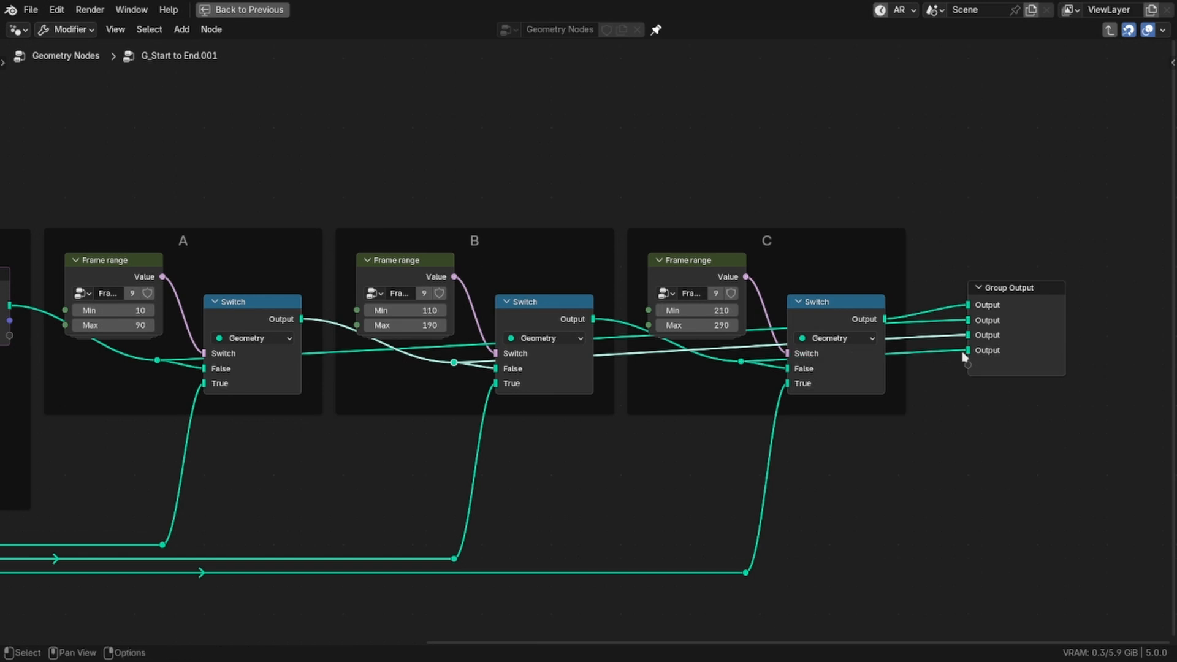
Move frame C's Switch node slightly upward to line up with the Group Output node, and check the four output links
scroll(911, 441, "down", 1)
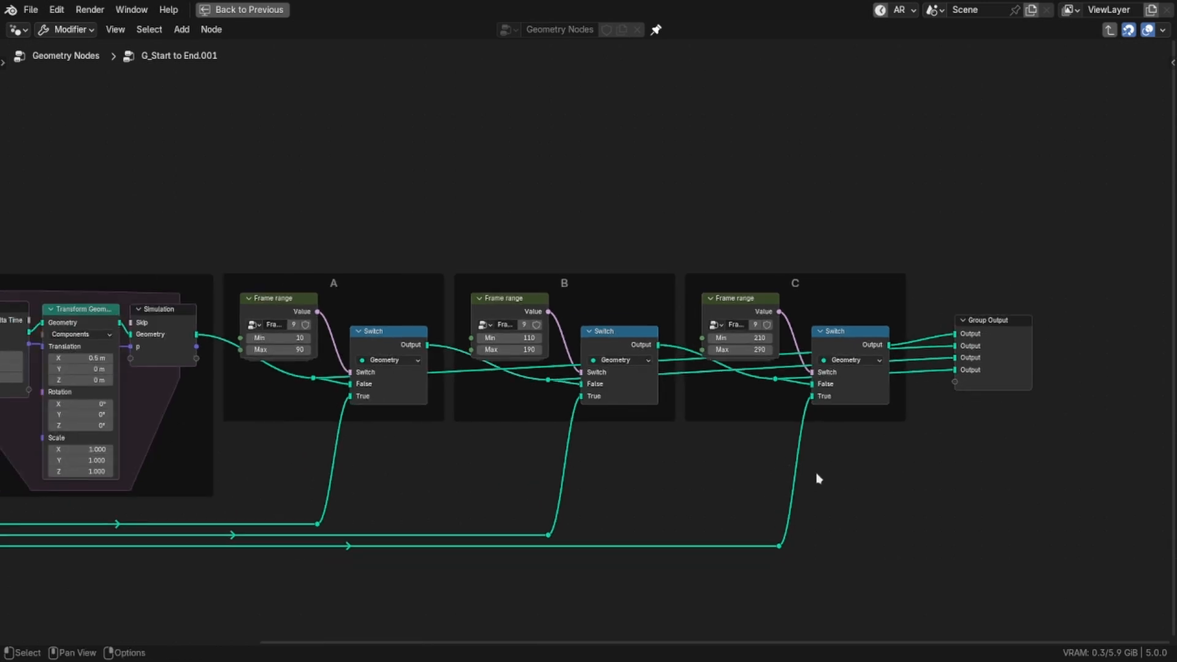
mouse_move(861, 340)
left_mouse_down()
mouse_move(863, 351)
mouse_move(865, 332)
left_mouse_up()
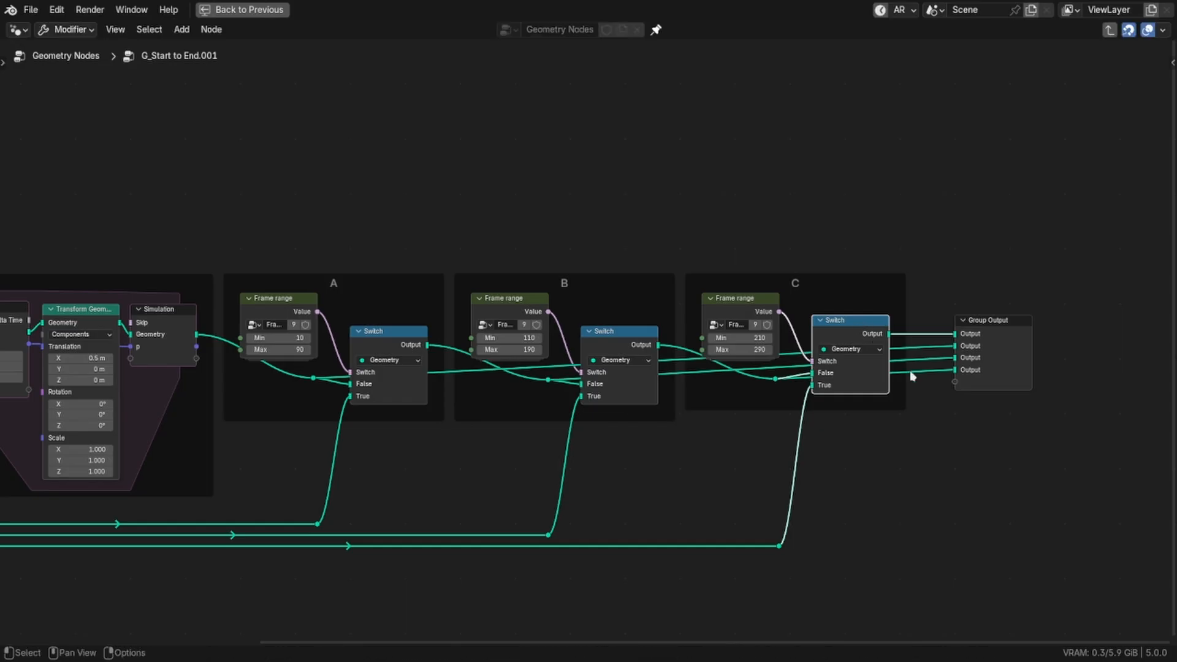
scroll(656, 359, "up", 3)
middle_click_drag(777, 340, 542, 335)
scroll(797, 398, "up", 2)
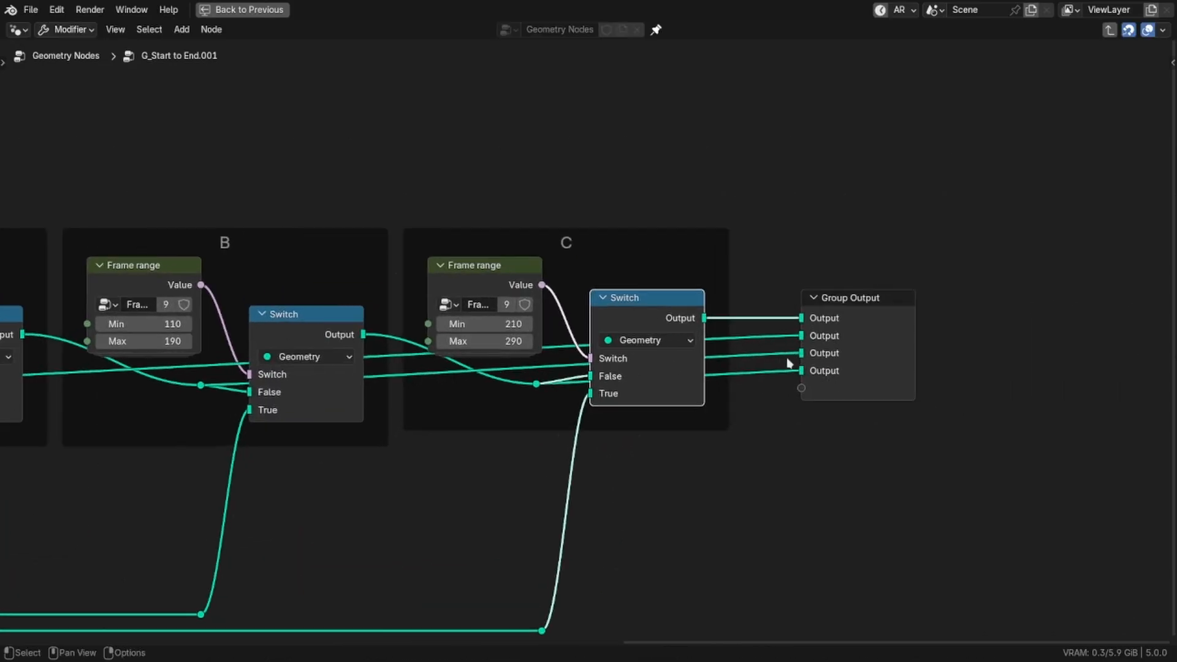
scroll(815, 411, "down", 3)
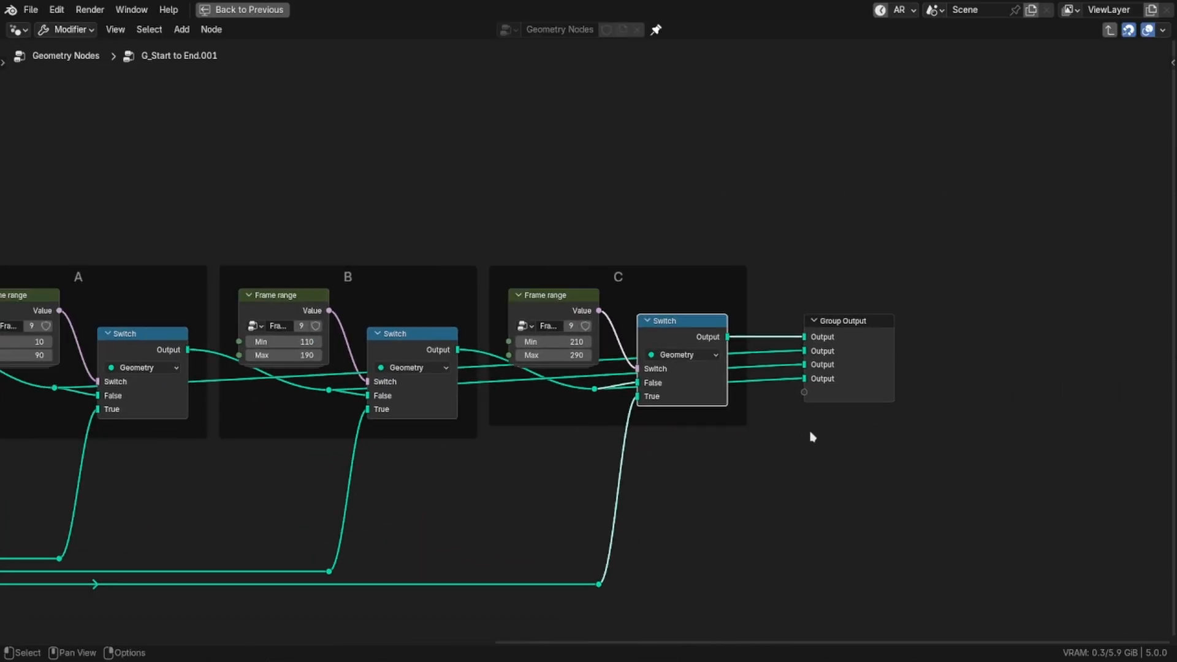
Return to the parent tree and try to connect G_Start to End.001's second Output to G_Spread's Geometry input
key("ctrl+Tab")
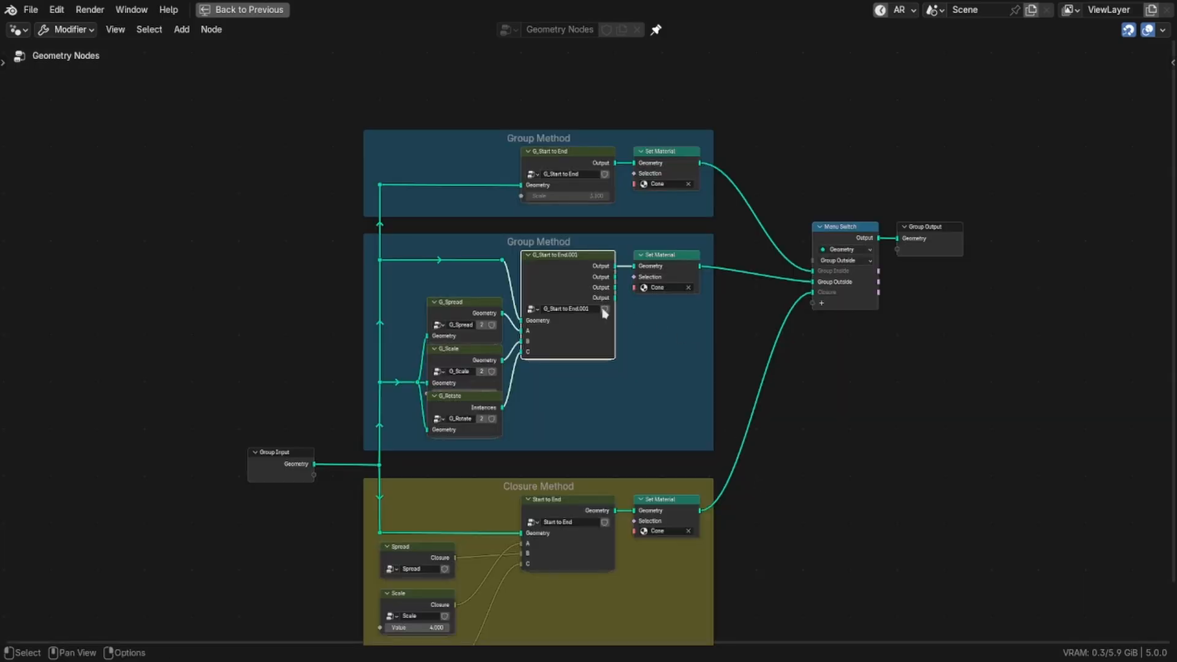
scroll(567, 285, "up", 3)
scroll(587, 287, "up", 1)
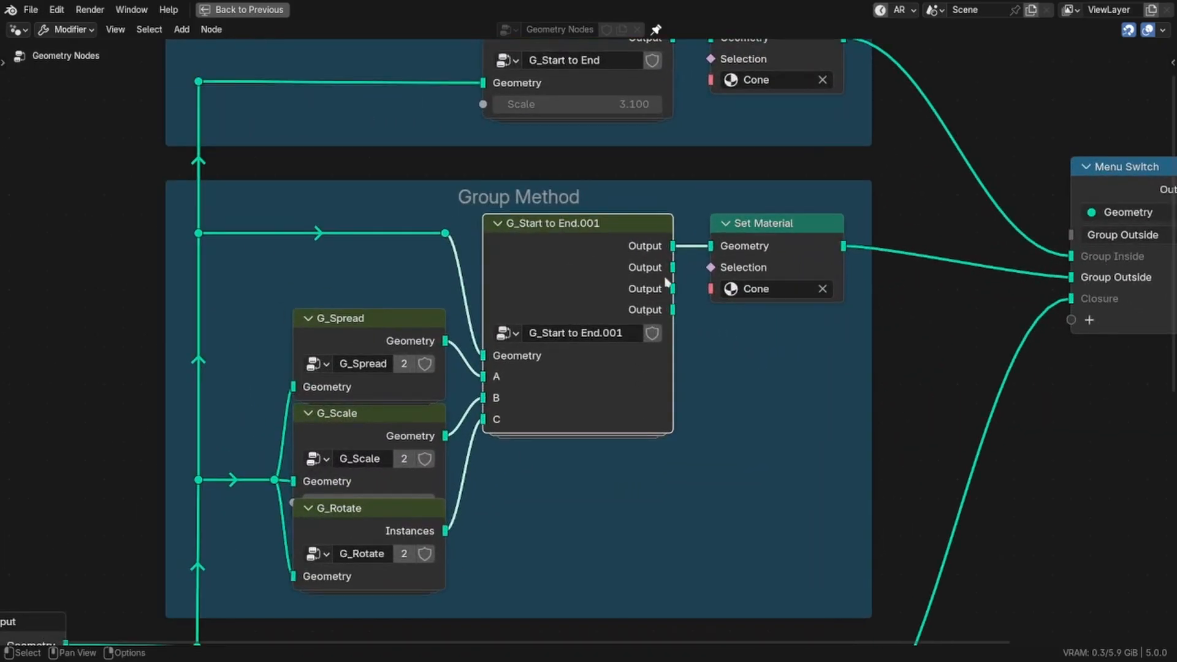
left_click_drag(672, 268, 287, 396)
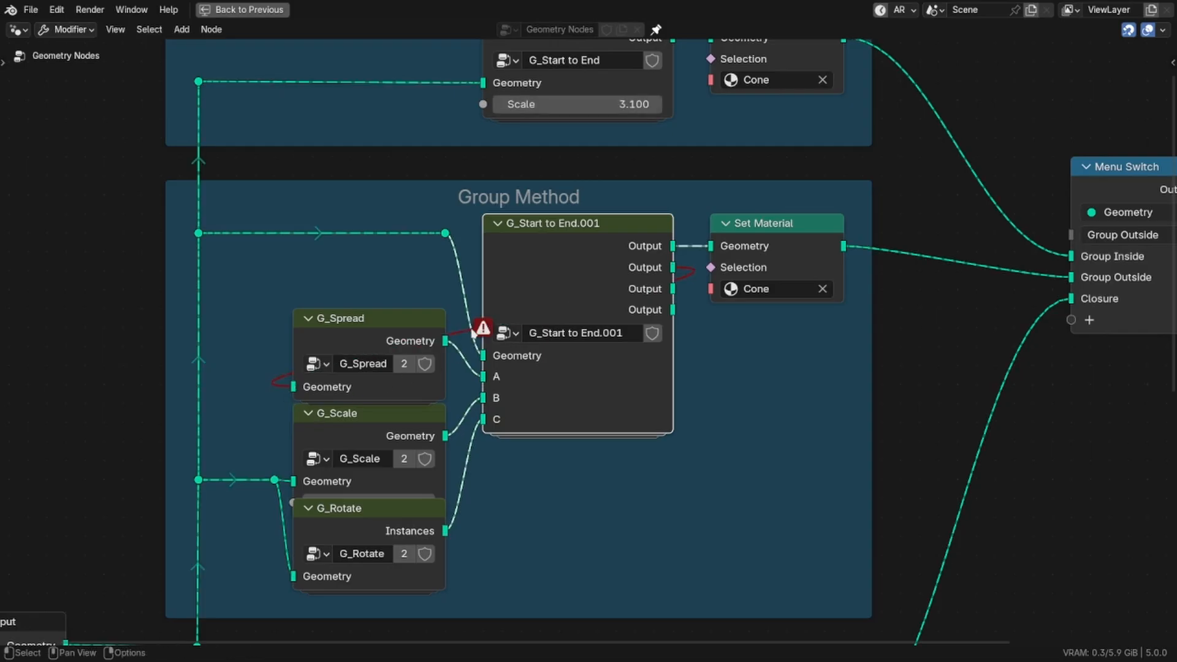
mouse_move(480, 328)
scroll(367, 368, "down", 2)
left_click(364, 366)
left_click(493, 327)
Examine the Spread, Scale and Rotate closure groups and their links to Start to End in the Closure Method frame
scroll(493, 326, "down", 5)
middle_click_drag(481, 384, 480, 152)
scroll(379, 425, "up", 1)
left_click(343, 411)
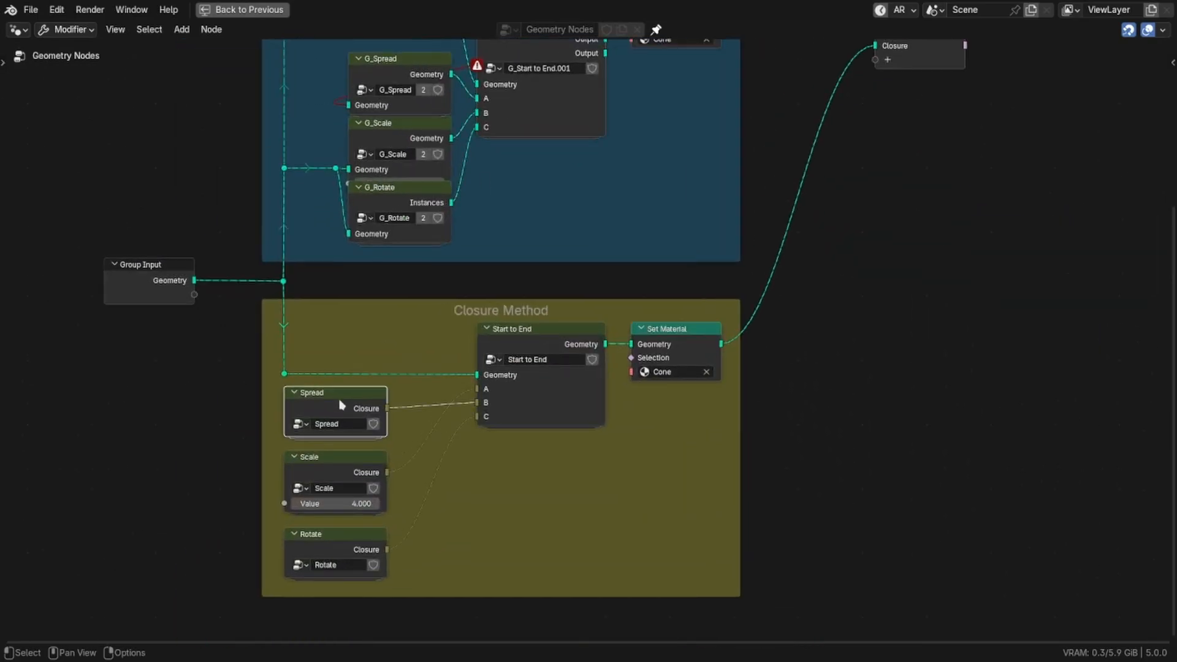
scroll(381, 468, "up", 2)
left_click(355, 477)
left_click(345, 569)
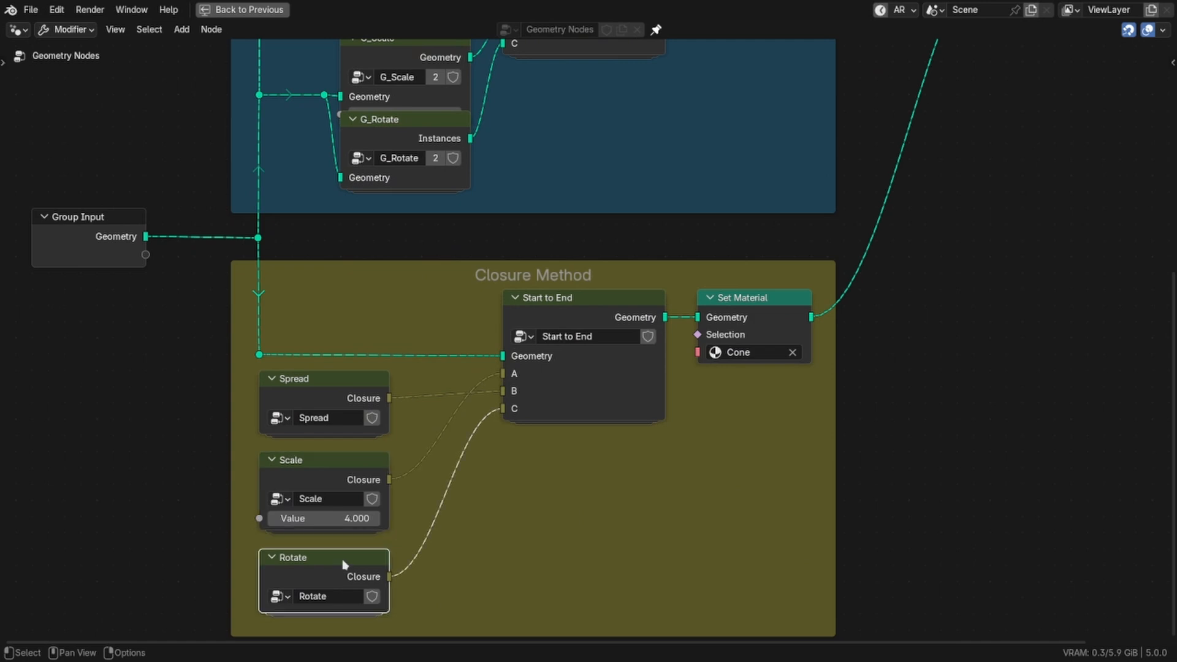
left_click(325, 491, "shift")
left_click(329, 397, "shift")
Open the Spread group from the Closure Method frame and locate the start of its Closure zone
left_click(310, 396)
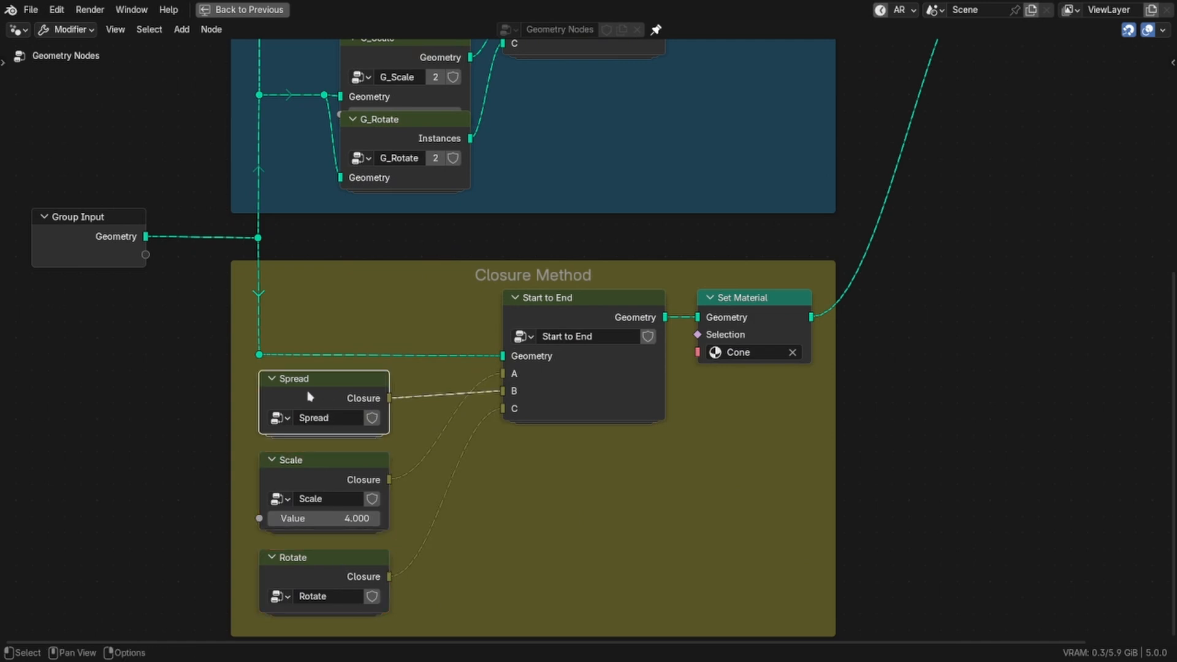
scroll(294, 398, "up", 3)
scroll(331, 432, "down", 3)
middle_click_drag(331, 438, 355, 529)
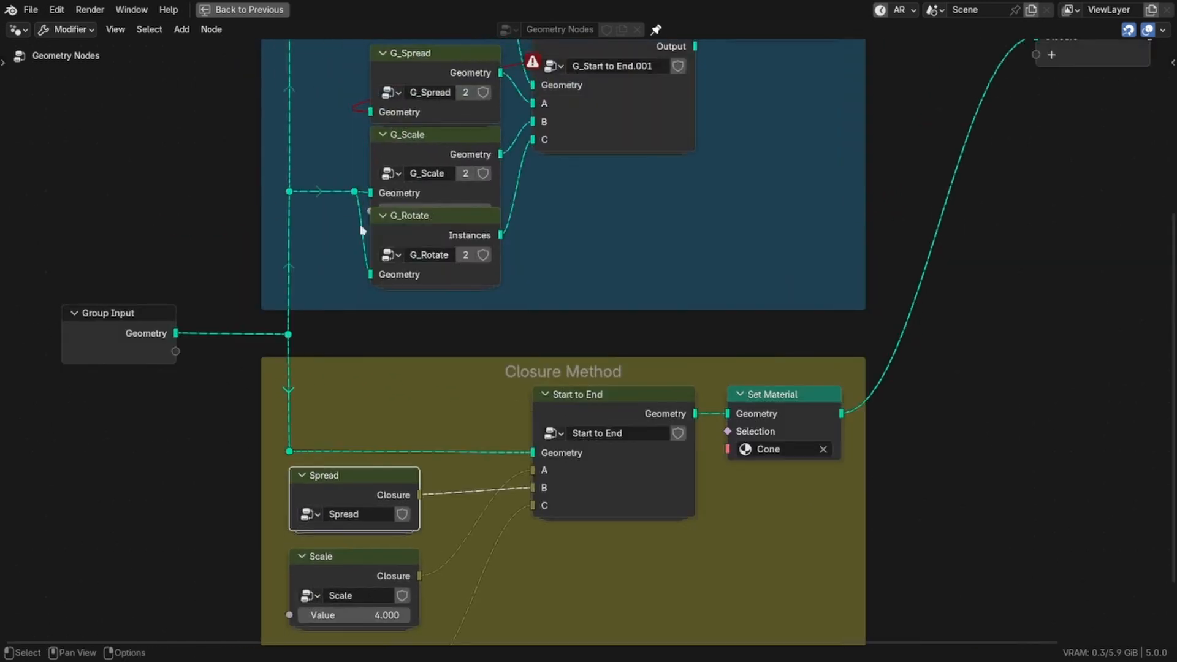
middle_click_drag(396, 358, 389, 195)
scroll(351, 416, "up", 2)
scroll(290, 372, "up", 4)
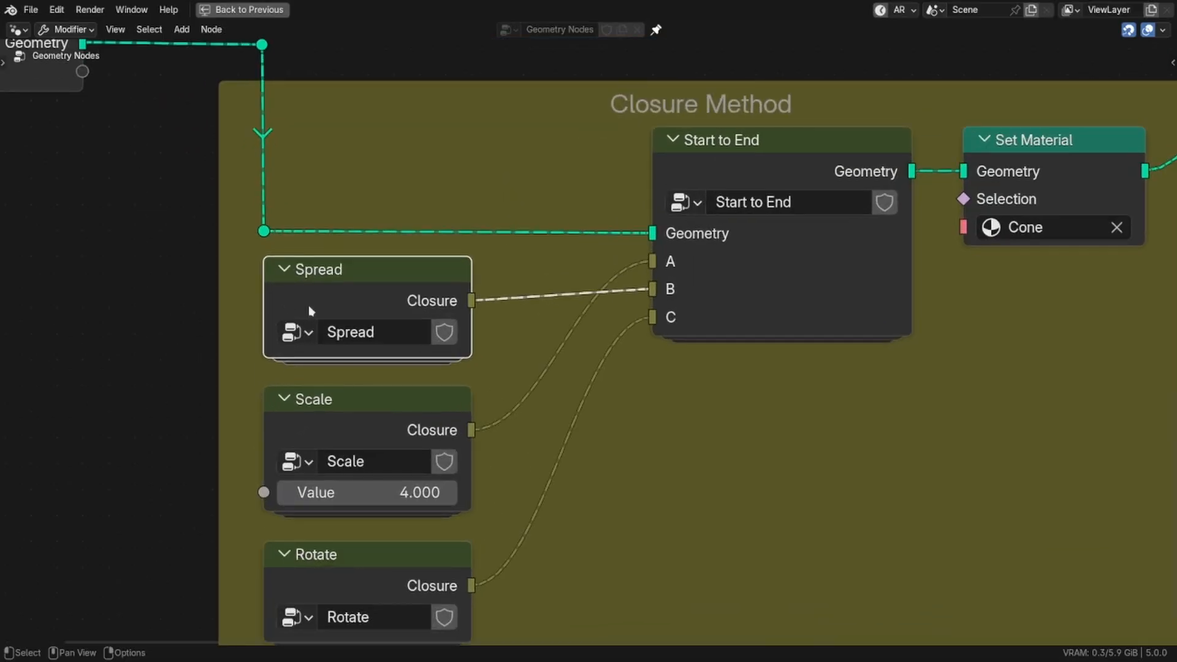
key("Tab")
scroll(321, 291, "down", 4)
middle_click_drag(479, 325, 839, 334)
scroll(302, 344, "down", 3)
middle_click_drag(302, 343, 478, 385)
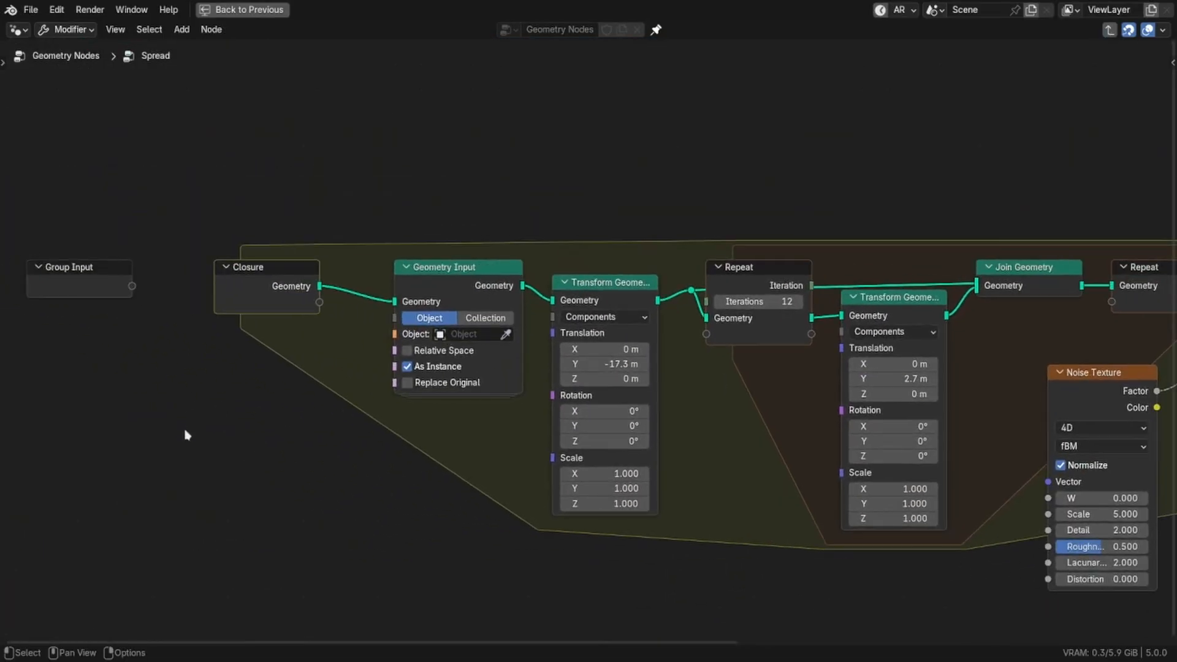
Inspect the Closure input node and the separate Group Input node inside the Spread group
scroll(185, 431, "up", 2)
middle_click_drag(193, 400, 278, 392)
left_click(346, 273)
scroll(362, 261, "down", 3)
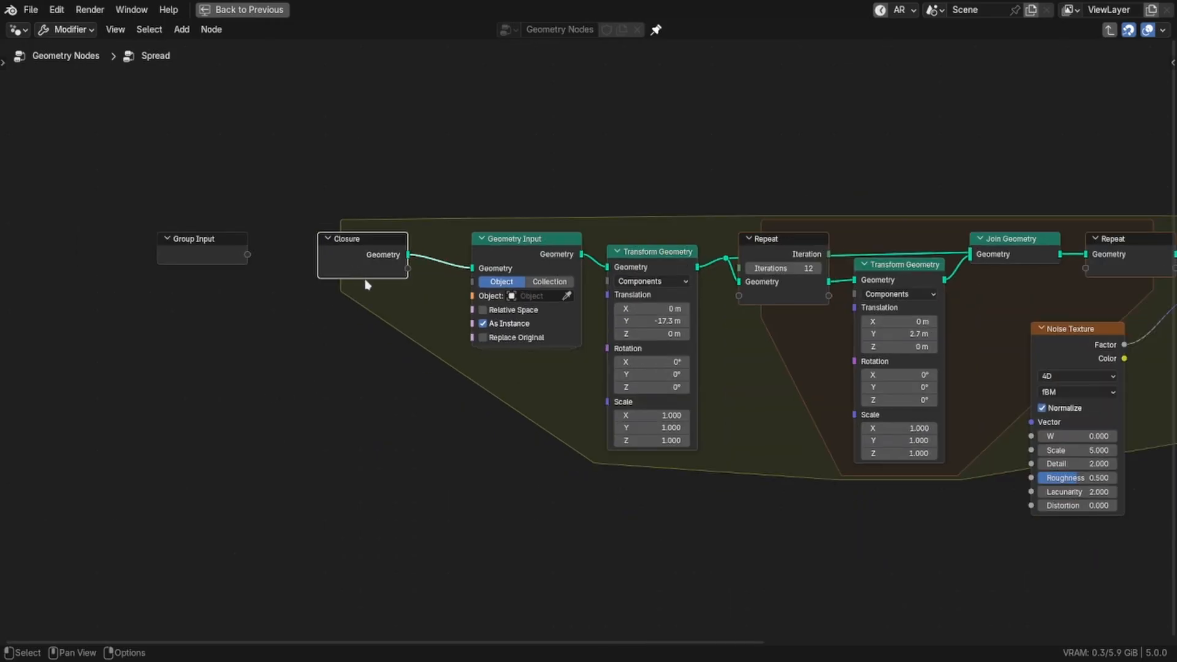
left_click_drag(218, 200, 123, 315)
left_click_drag(119, 190, 248, 322)
scroll(278, 389, "down", 3)
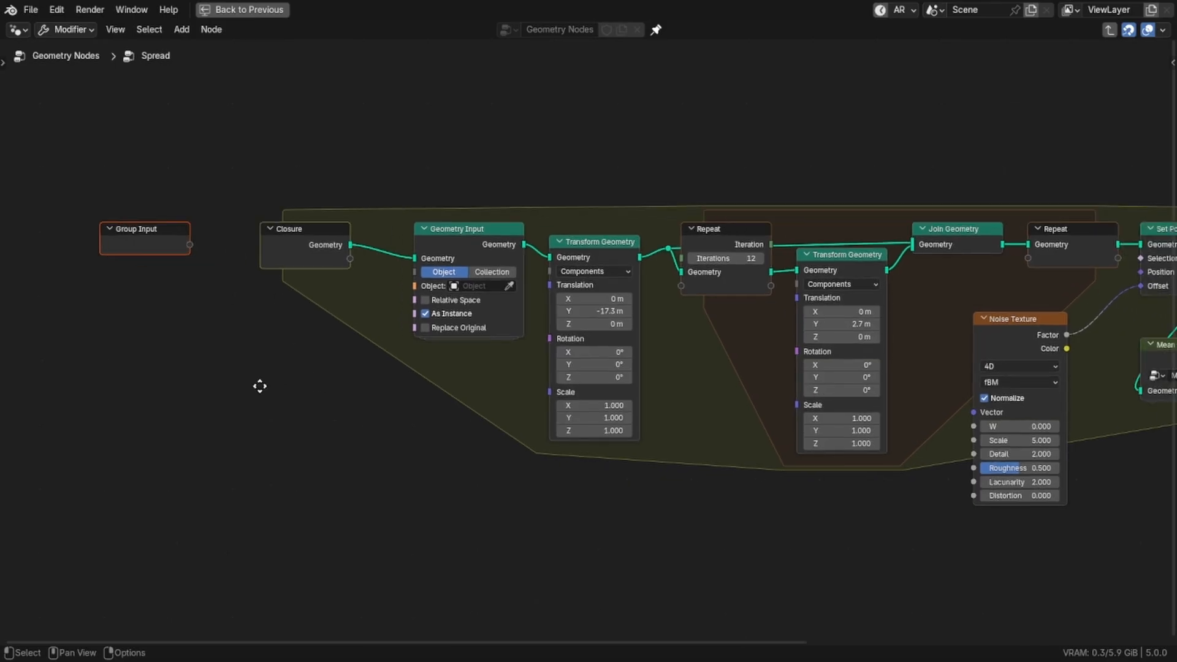
Inspect the Geometry Input node inside the Spread group's Closure zone and the search options for its Object socket
scroll(344, 400, "down", 1)
middle_click_drag(333, 400, 393, 403)
left_click(309, 380)
scroll(294, 328, "up", 3)
scroll(297, 304, "up", 1)
scroll(409, 281, "up", 3)
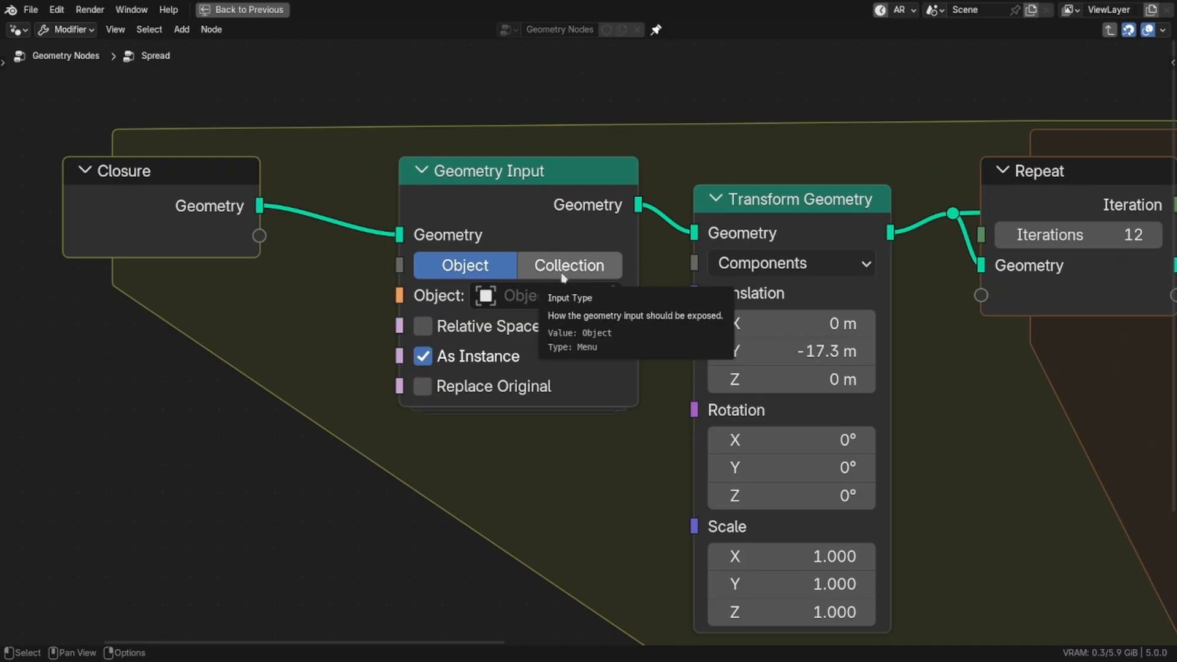
mouse_move(400, 298)
left_mouse_down()
mouse_move(263, 237)
mouse_move(396, 303)
left_mouse_up()
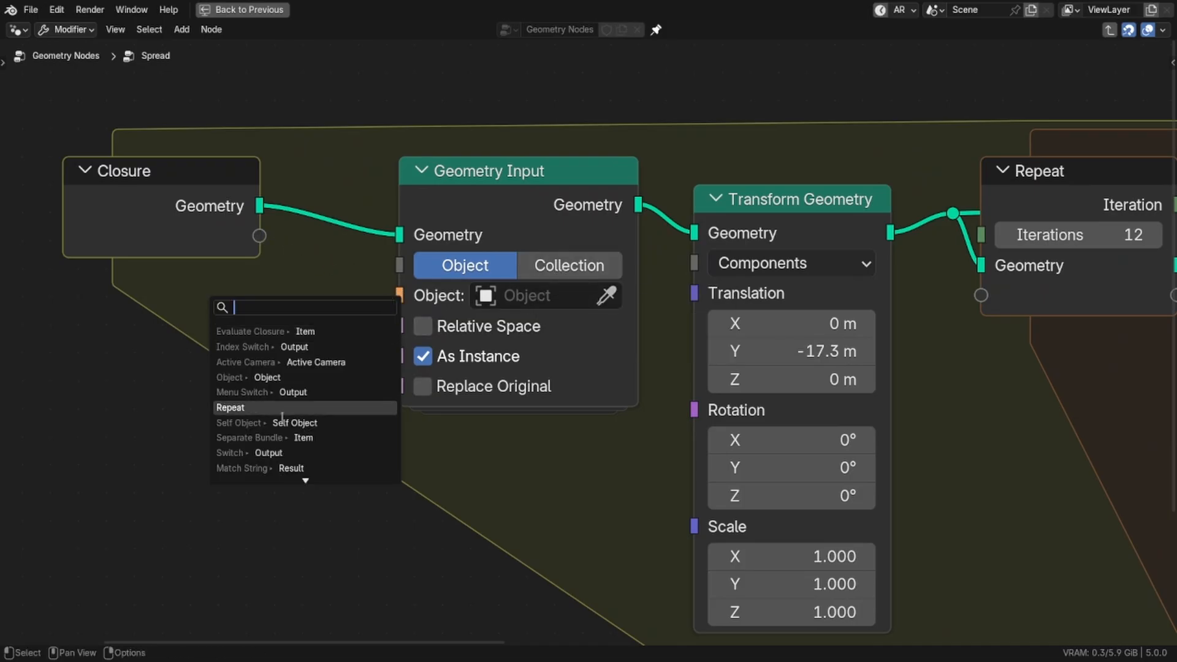
scroll(126, 395, "down", 2)
scroll(246, 419, "down", 3)
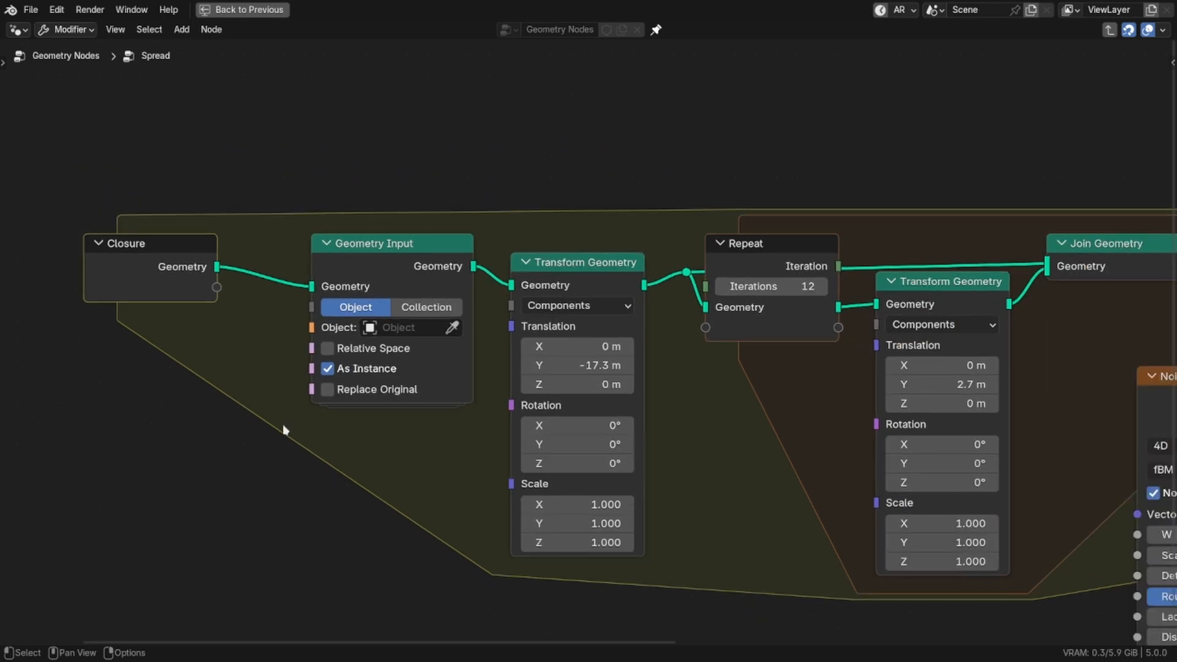
Examine the Spread group's node chain from the Closure input through the Repeat zone to the Closure output
middle_click_drag(368, 544, 208, 488)
scroll(211, 491, "down", 1)
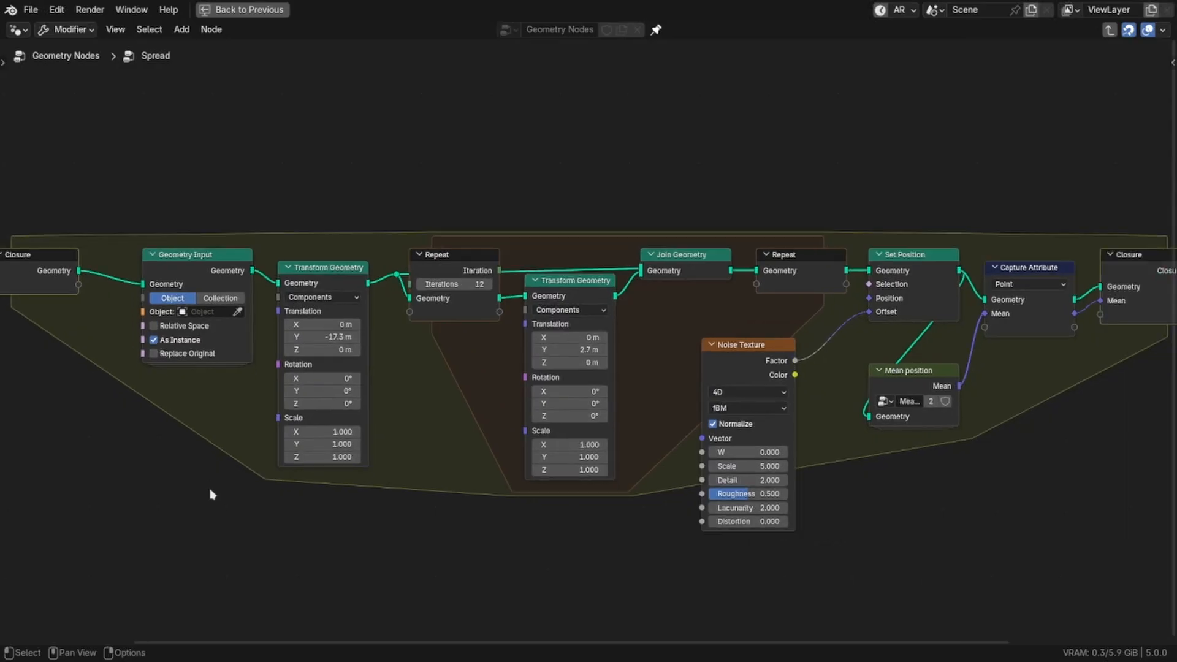
middle_click_drag(417, 552, 348, 526)
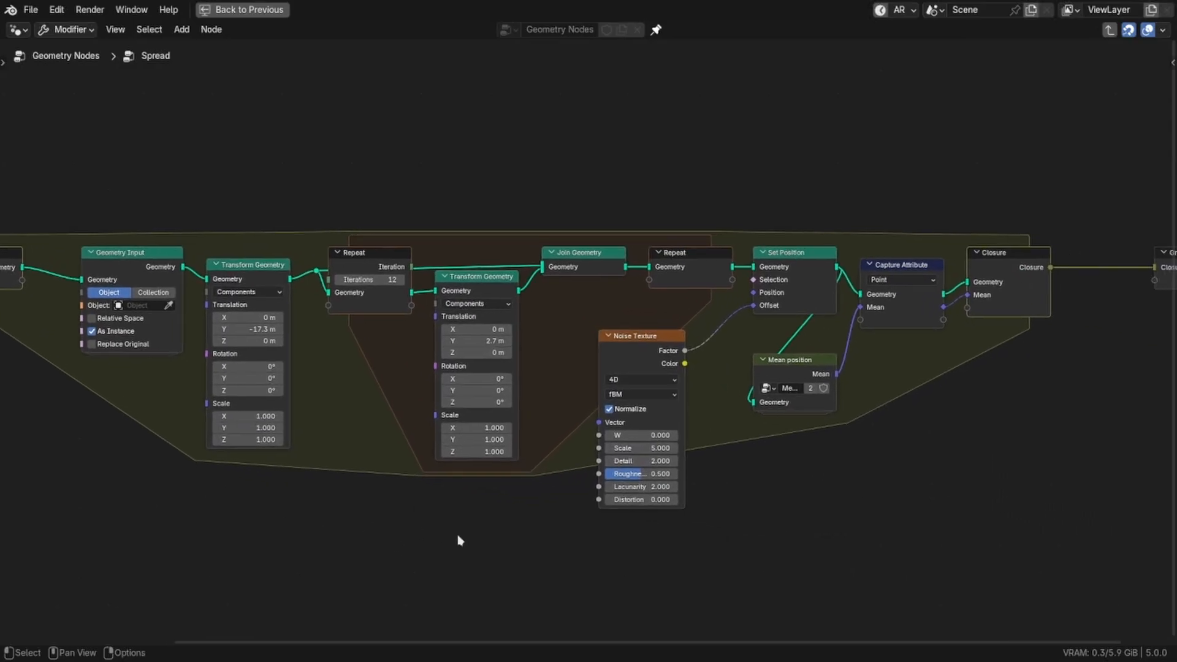
middle_click_drag(410, 556, 690, 517)
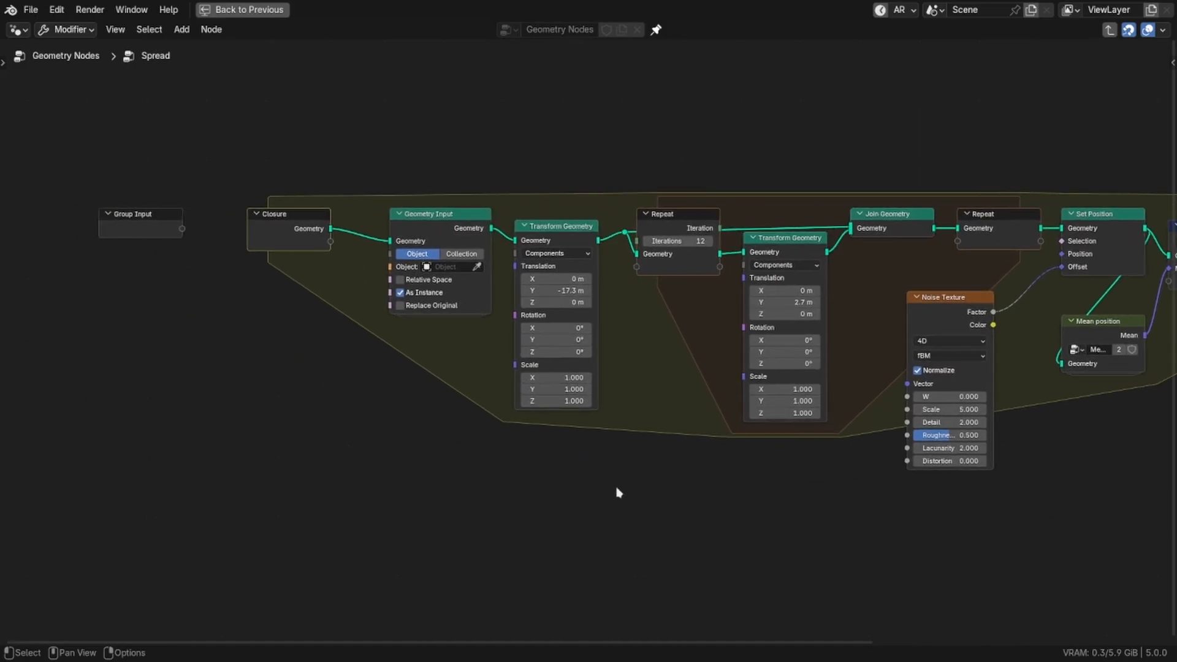
middle_click_drag(654, 490, 328, 499)
Leave the Spread group, open the Scale group and insert a Capture Attribute node on the geometry link before Scale Elements
key("Tab")
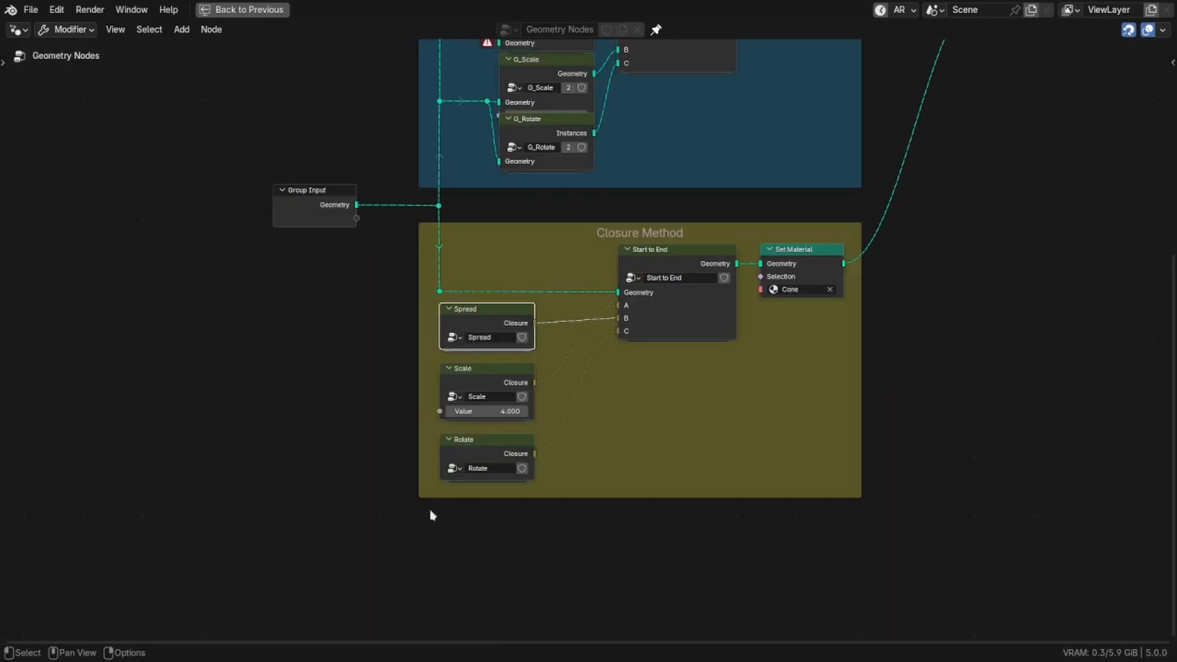
scroll(589, 360, "up", 2)
left_click(709, 310)
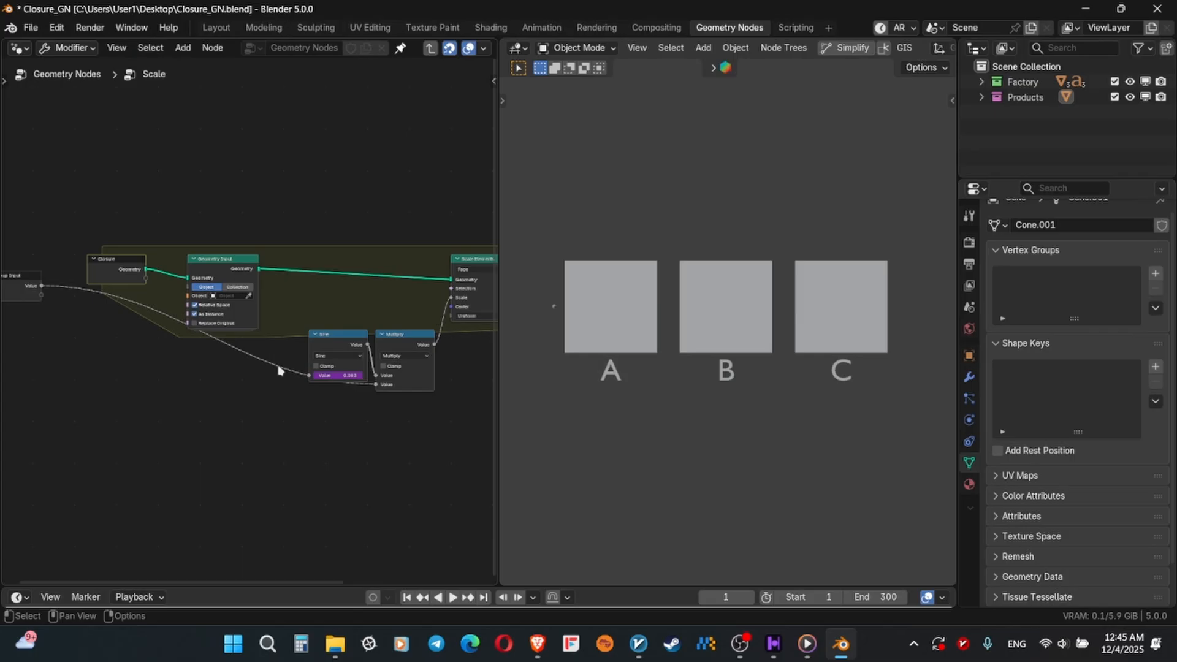
middle_click_drag(280, 371, 102, 398)
middle_click_drag(364, 405, 302, 405)
key("shift+a")
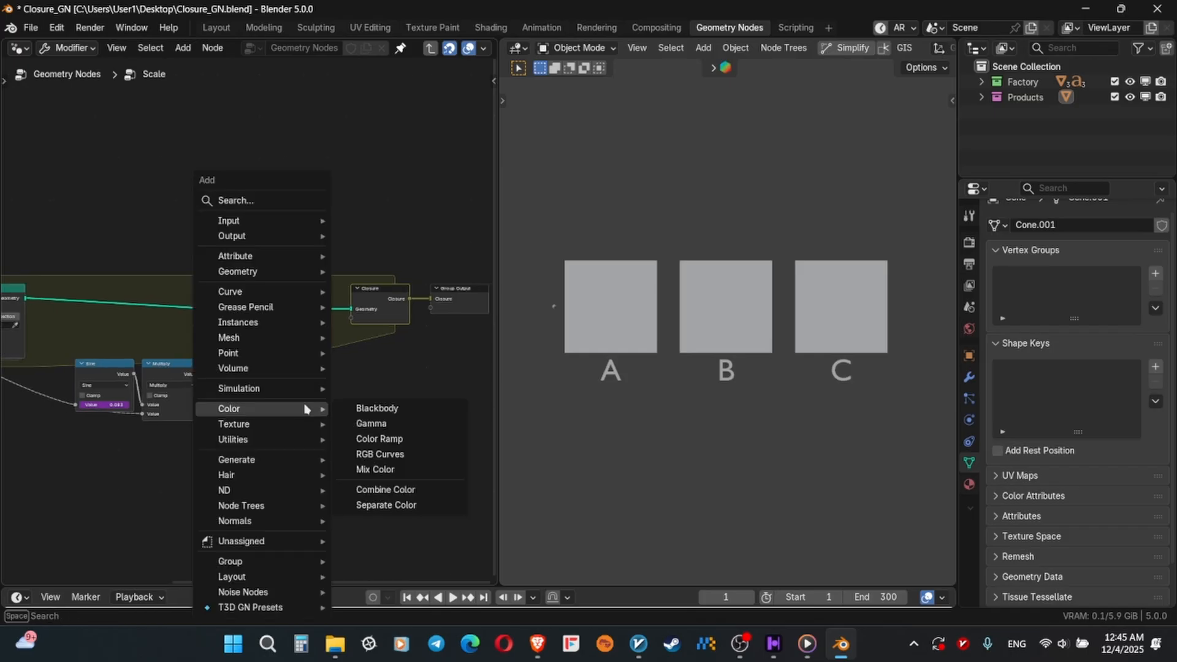
type("capture")
key("Return")
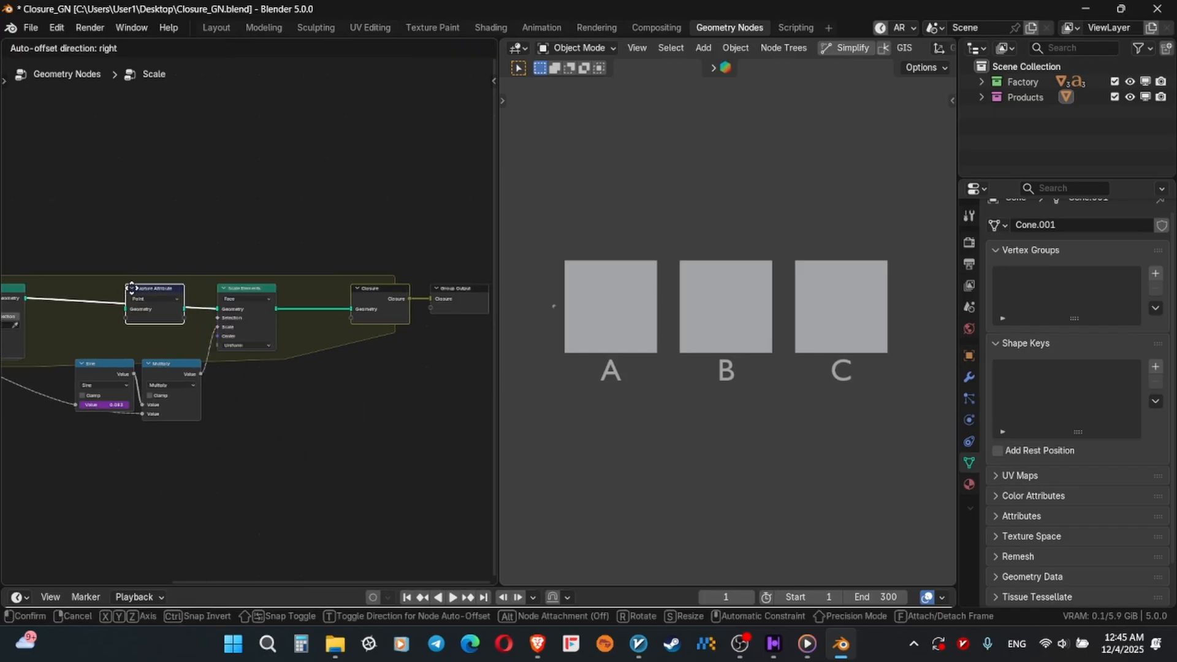
left_click(133, 286)
Add a Position node, capture it in Capture Attribute and link the captured Position to a new socket on the Closure output
scroll(163, 323, "up", 3)
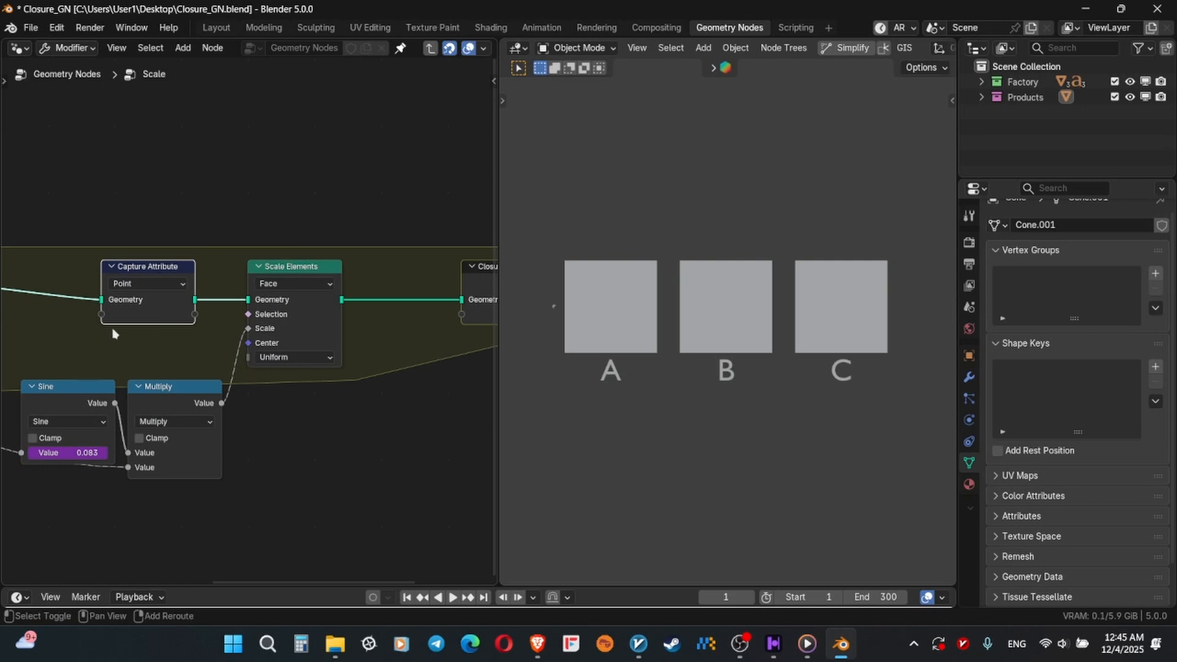
key("shift+a")
type("pos")
key("Return")
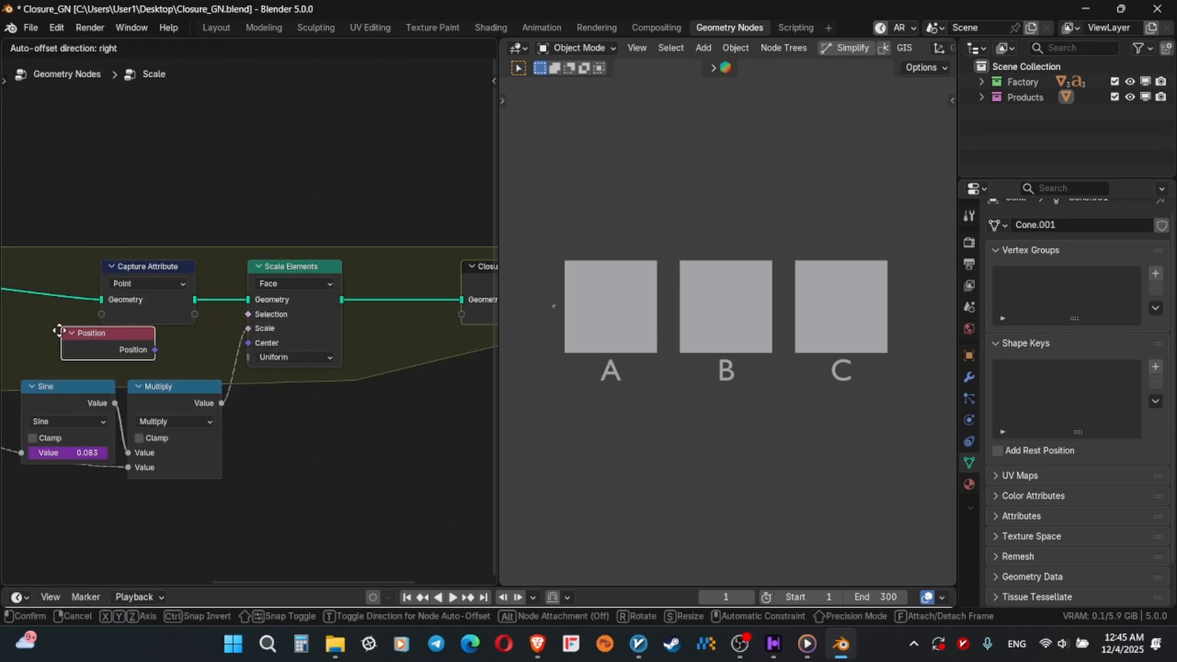
left_click(18, 338)
left_click_drag(105, 350, 376, 338)
scroll(203, 331, "down", 3)
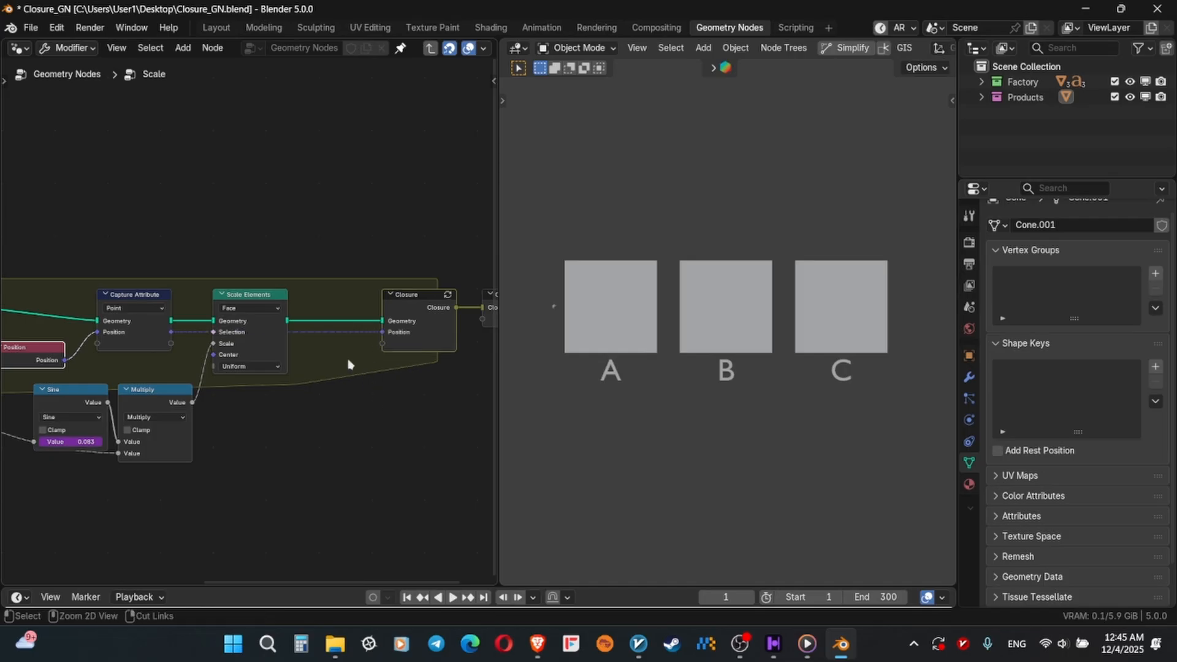
Link the Geometry Input node's Geometry output to another new socket on the Scale group's Closure output
key("ctrl+space")
scroll(618, 389, "up", 4)
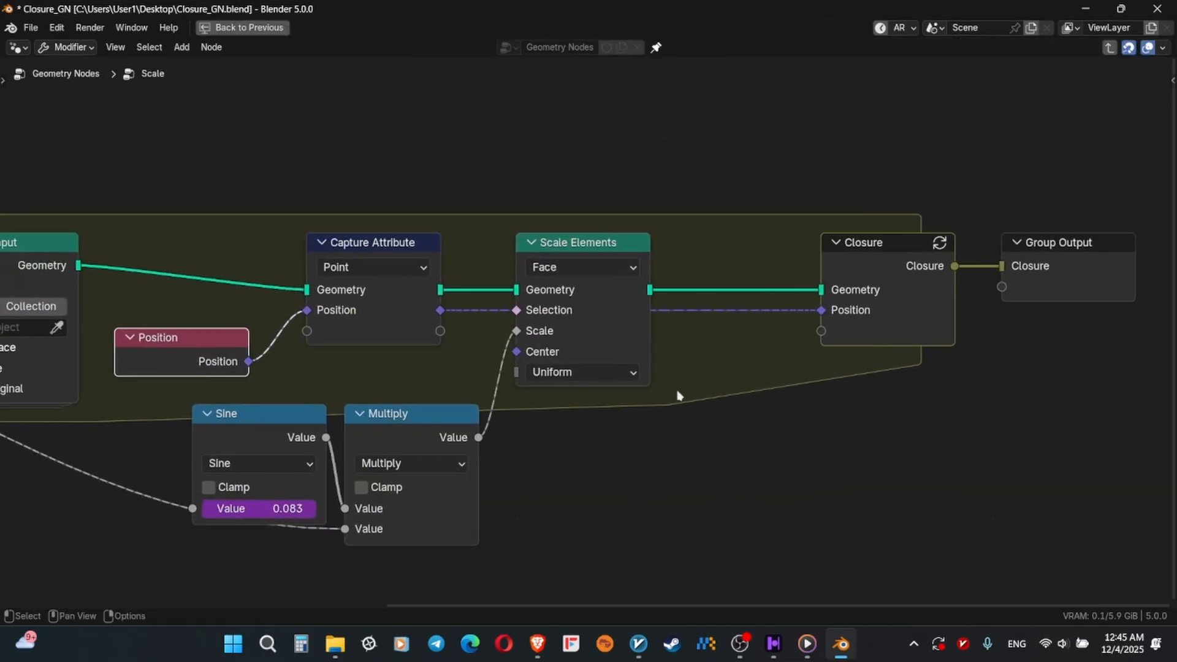
middle_click_drag(276, 237, 288, 272)
left_click_drag(99, 304, 828, 366)
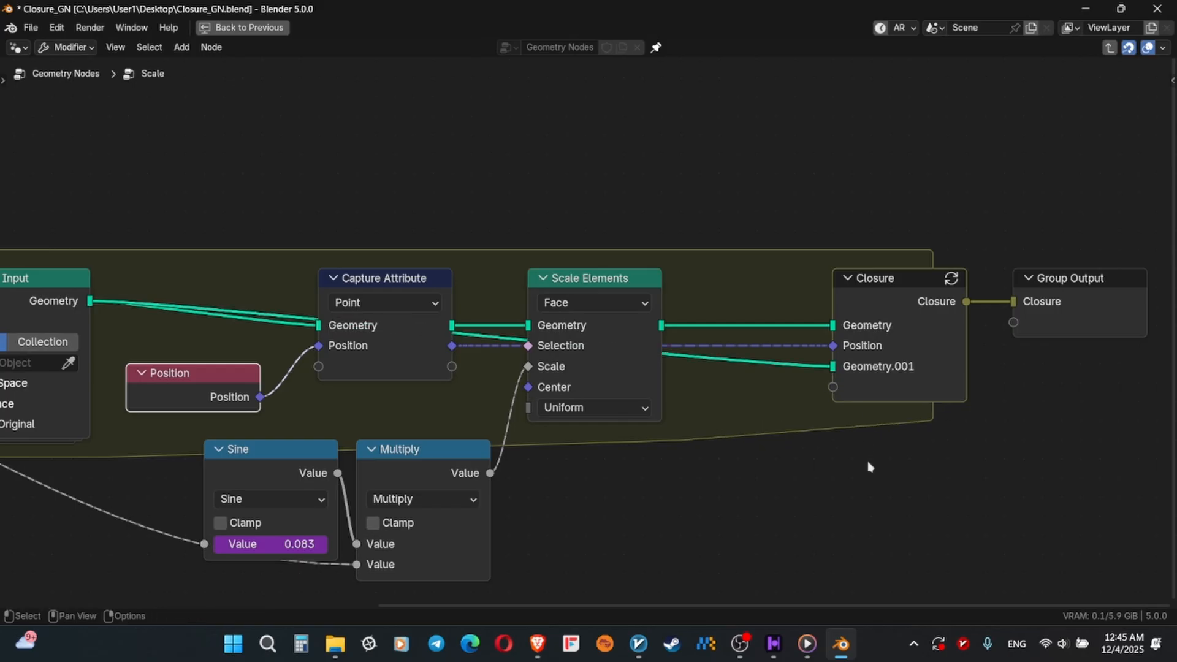
scroll(761, 454, "down", 2)
middle_click_drag(762, 454, 593, 479)
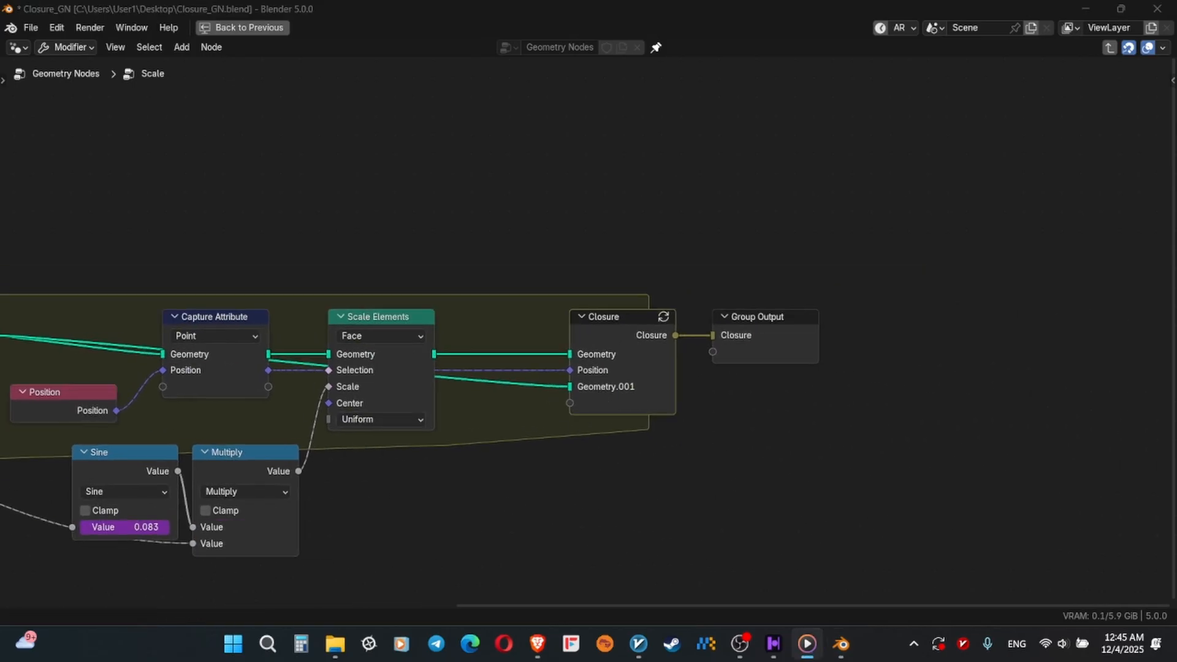
left_click(671, 398)
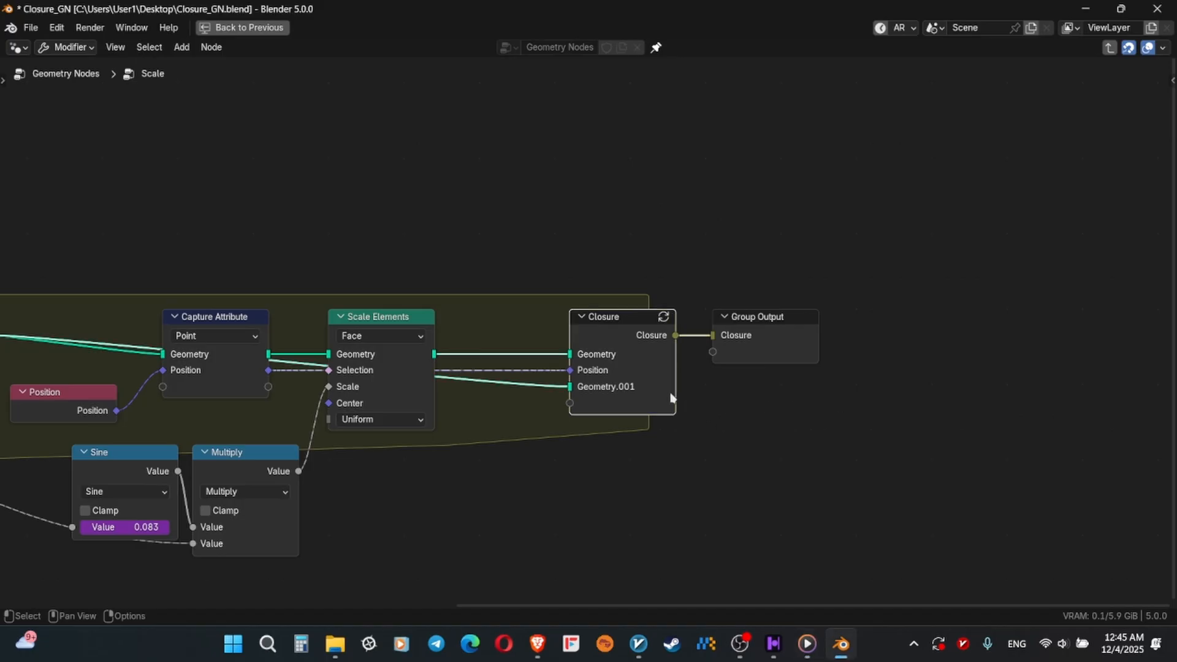
left_click(706, 457)
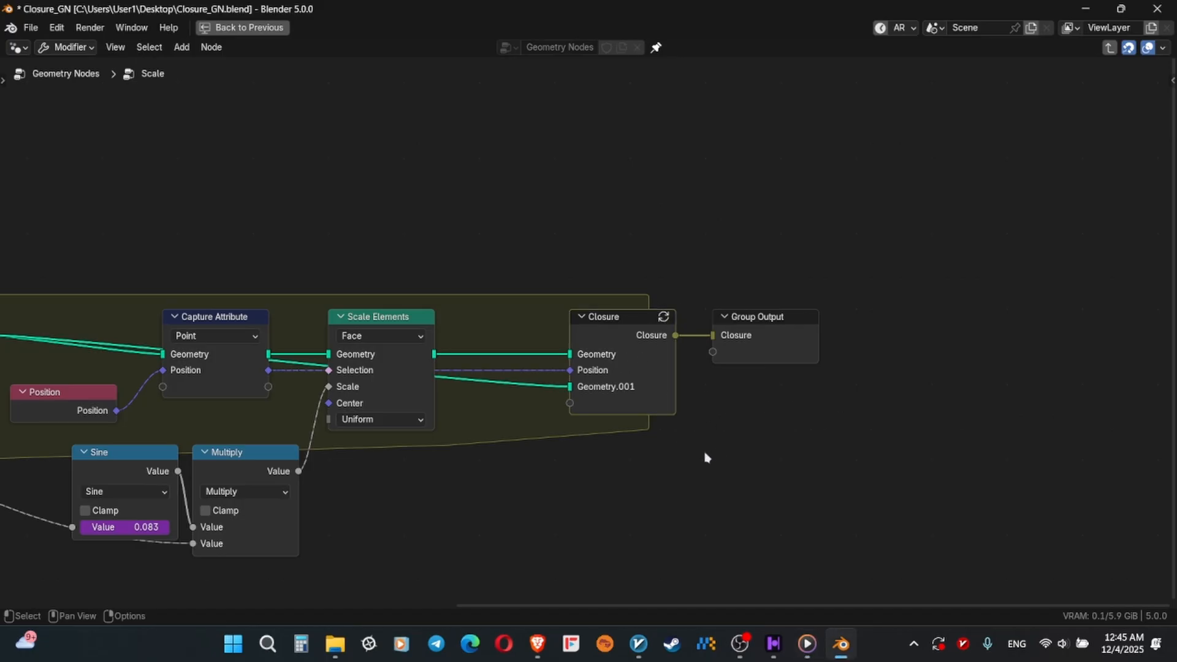
Return to the parent tree and open the Start to End group from the Closure Method frame
scroll(678, 449, "down", 2)
middle_click_drag(678, 449, 665, 431)
scroll(667, 432, "down", 1)
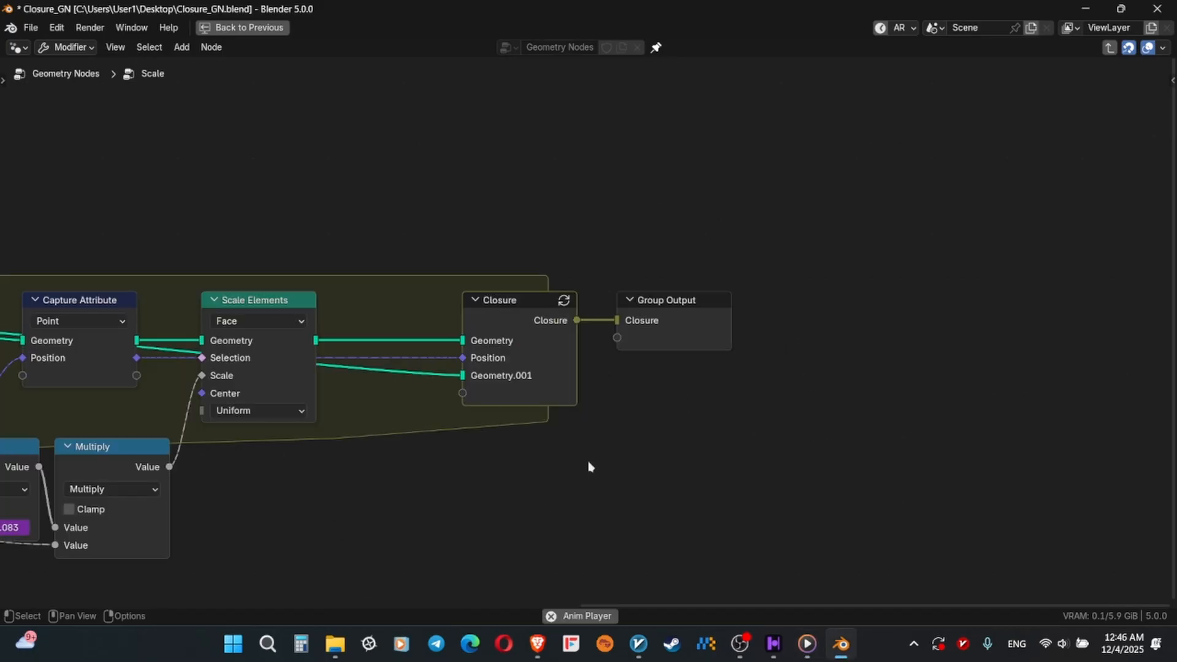
key("ctrl+Tab")
left_click(673, 342)
middle_click_drag(652, 381, 496, 405)
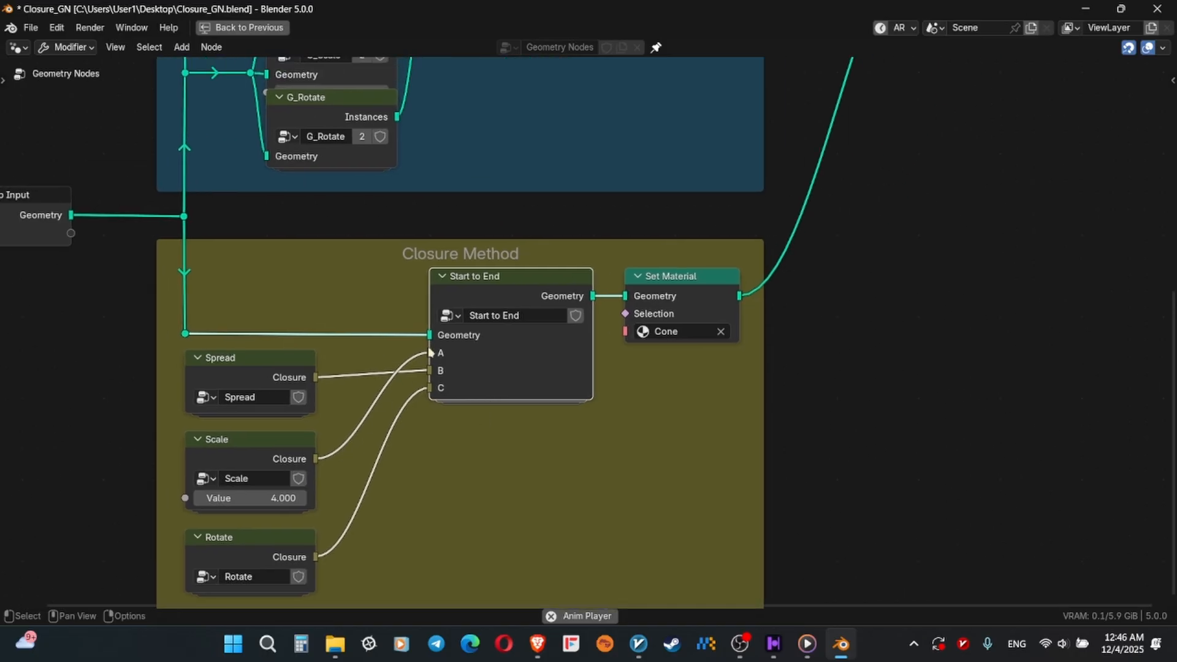
mouse_move(532, 388)
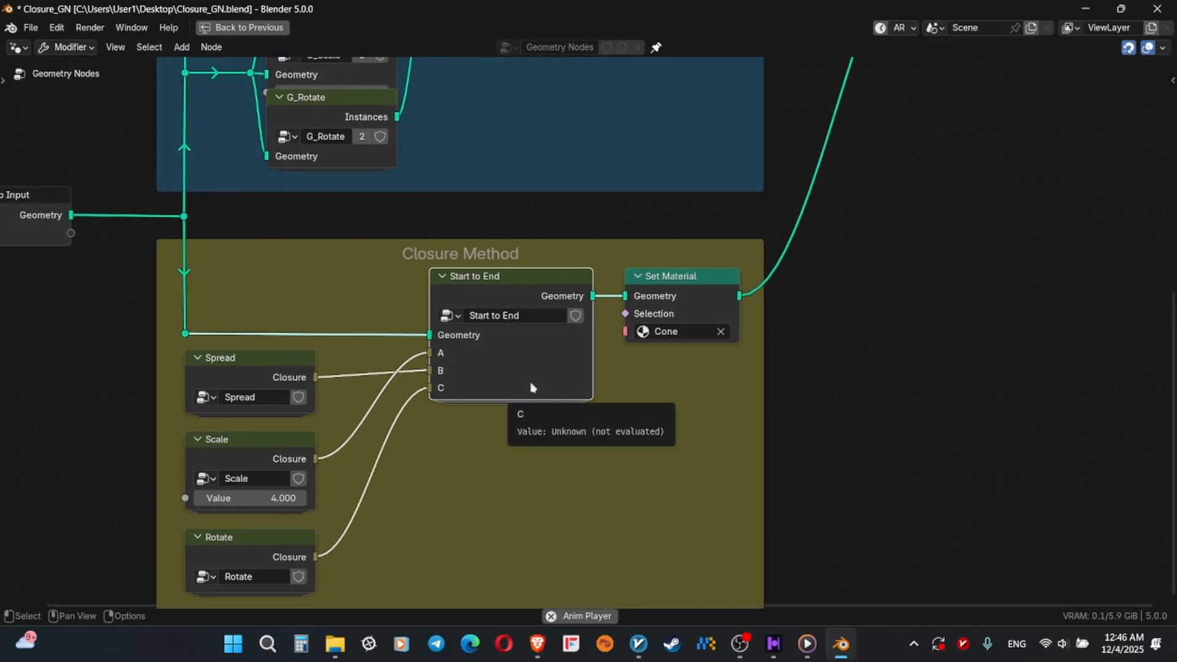
middle_click_drag(531, 388, 538, 342)
key("Tab")
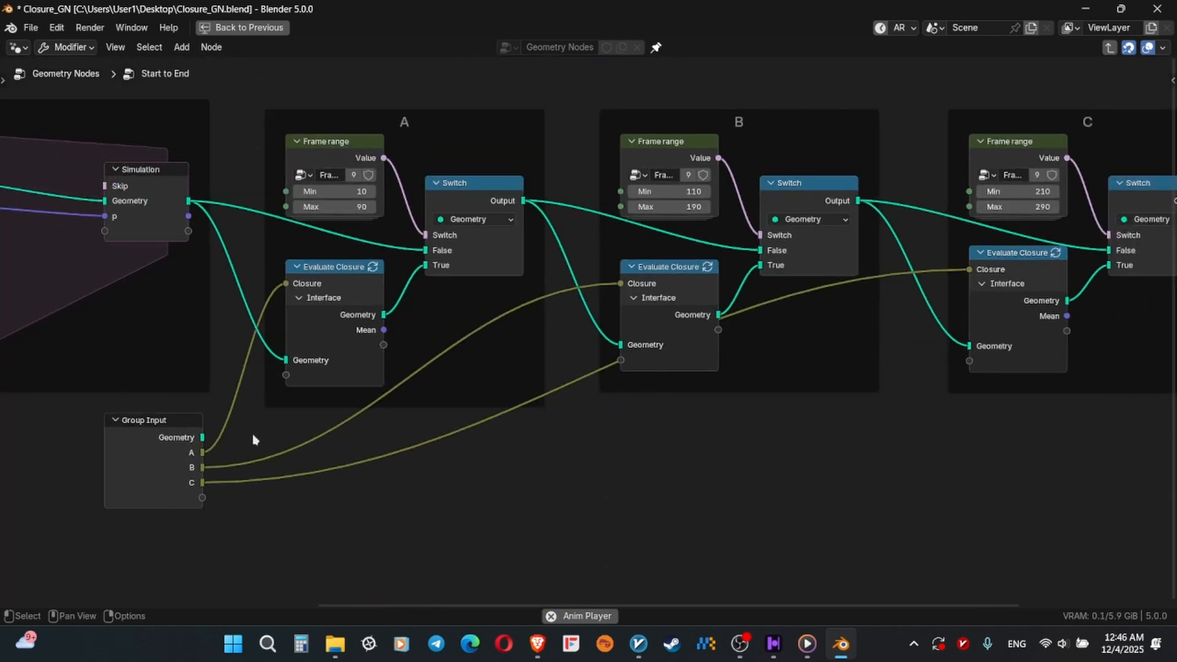
Sync the sockets of frame A's Evaluate Closure node with the closure supplied by Group Input A
left_click(153, 476)
left_click(309, 329)
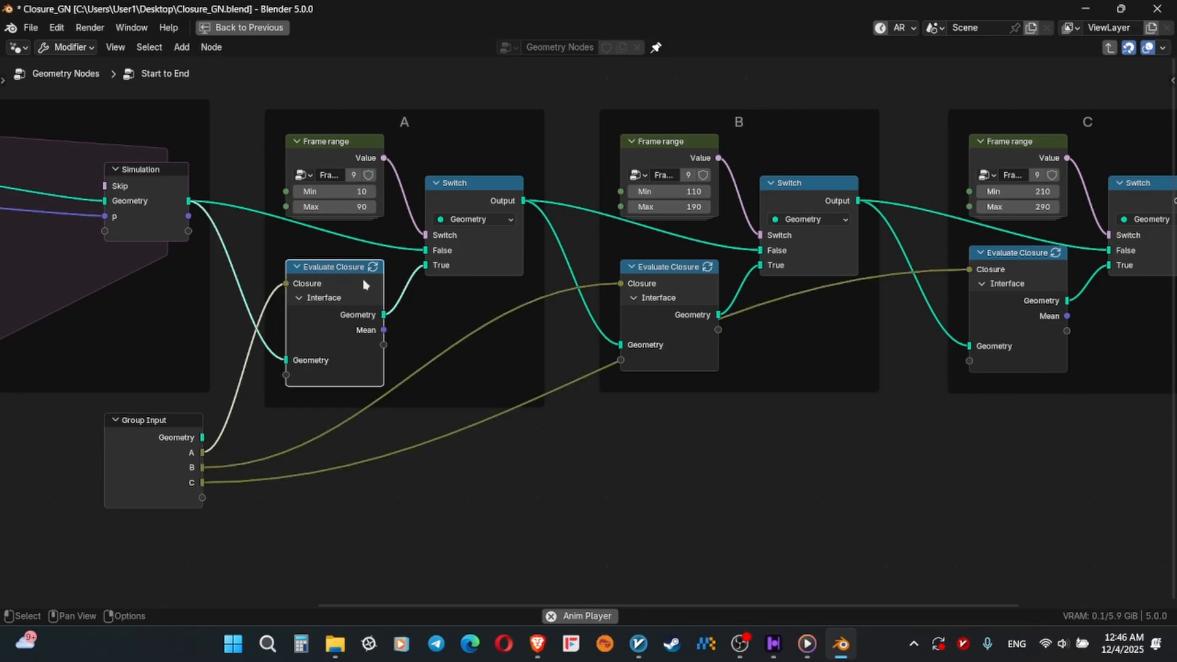
left_click(374, 269)
scroll(308, 342, "up", 4)
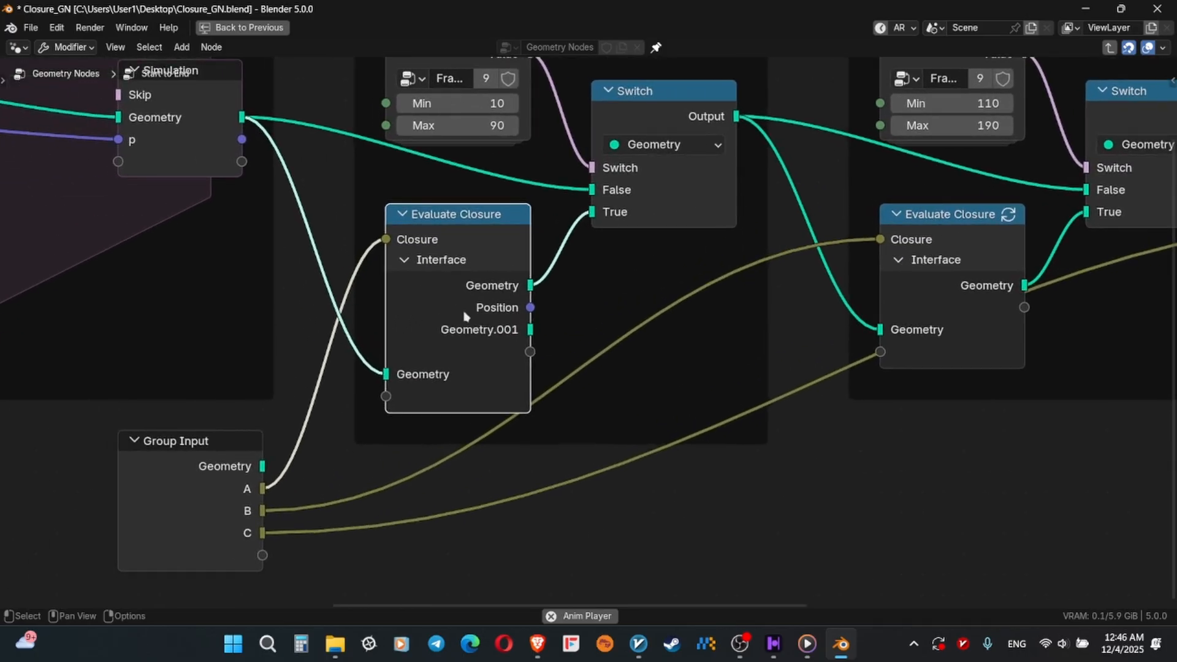
middle_click_drag(464, 356, 568, 437)
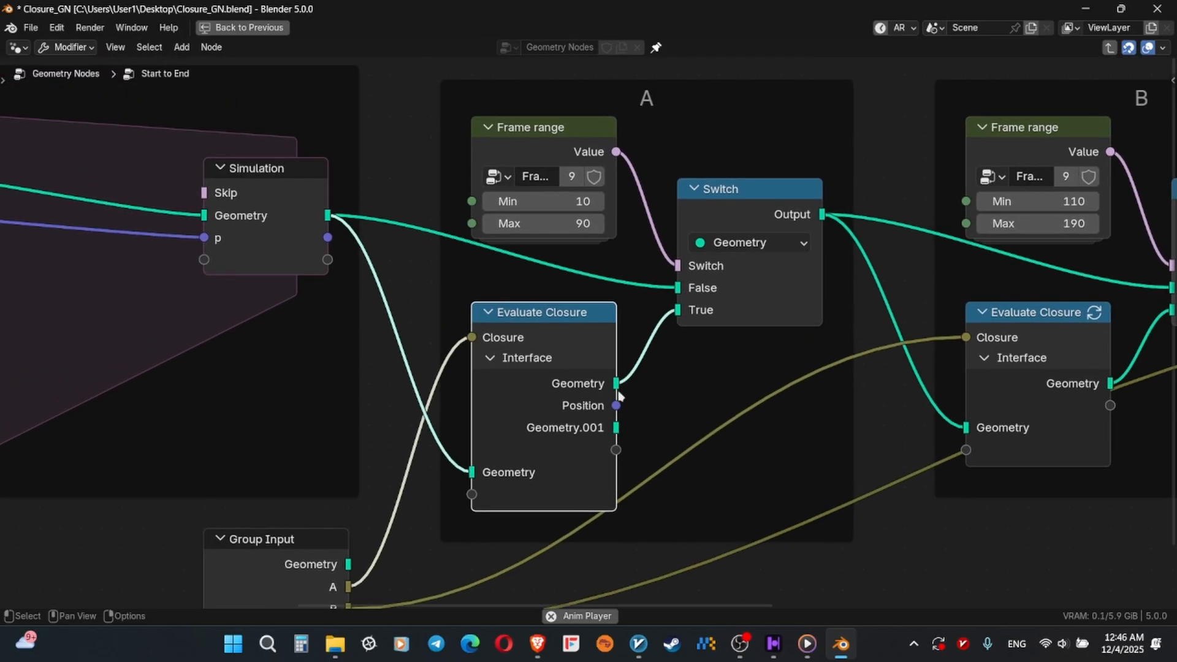
middle_click_drag(588, 401, 594, 423)
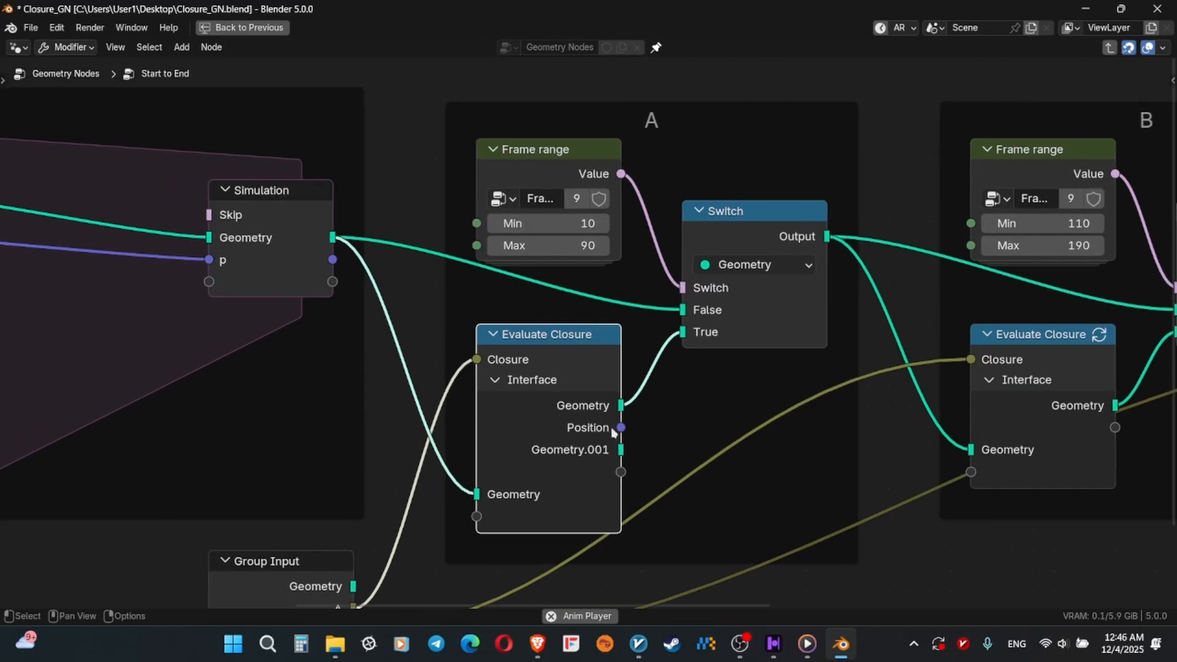
Link the Min and Max inputs of frame A's Frame range node to new output sockets on its Evaluate Closure node
left_click_drag(621, 427, 668, 428)
left_click(702, 407)
left_click_drag(477, 225, 621, 472)
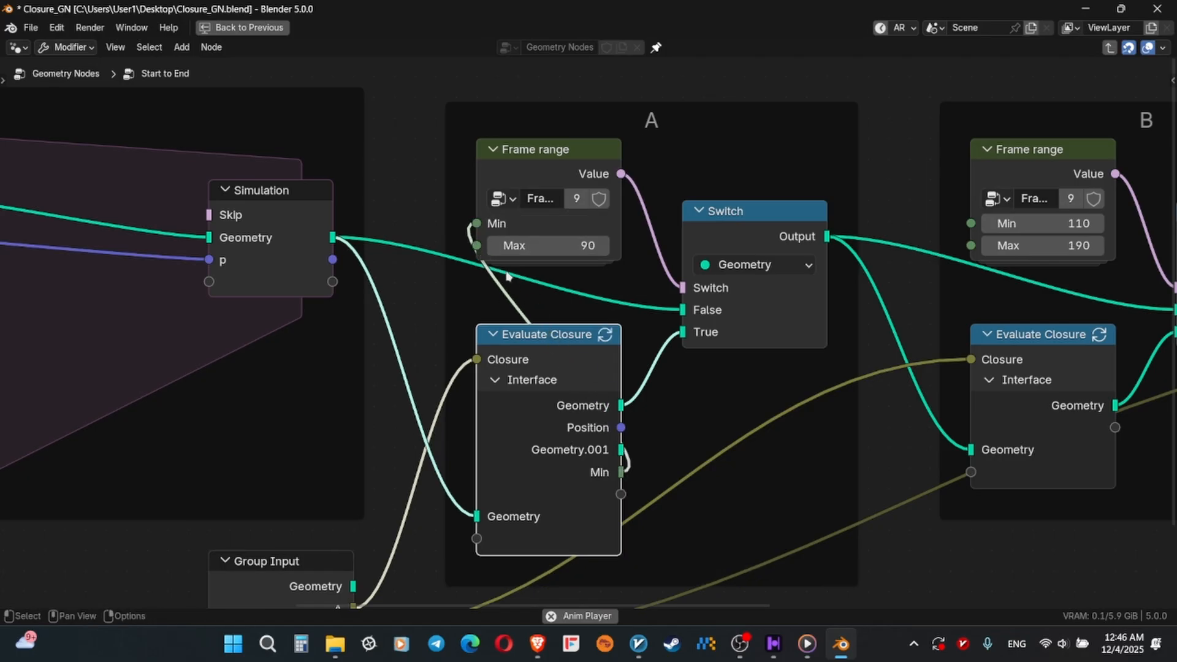
left_click_drag(477, 245, 621, 494)
scroll(533, 460, "down", 3)
Go back into the Scale group and sync its Closure output node with the Min and Max sockets of Evaluate Closure
key("Tab")
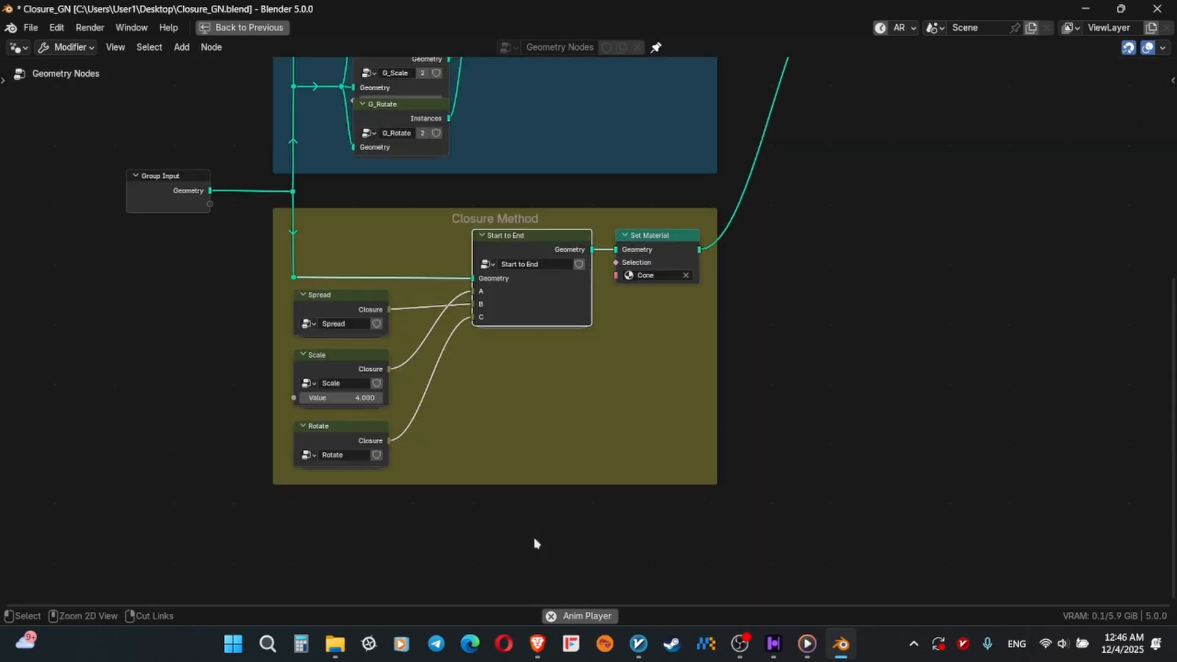
left_click(353, 370)
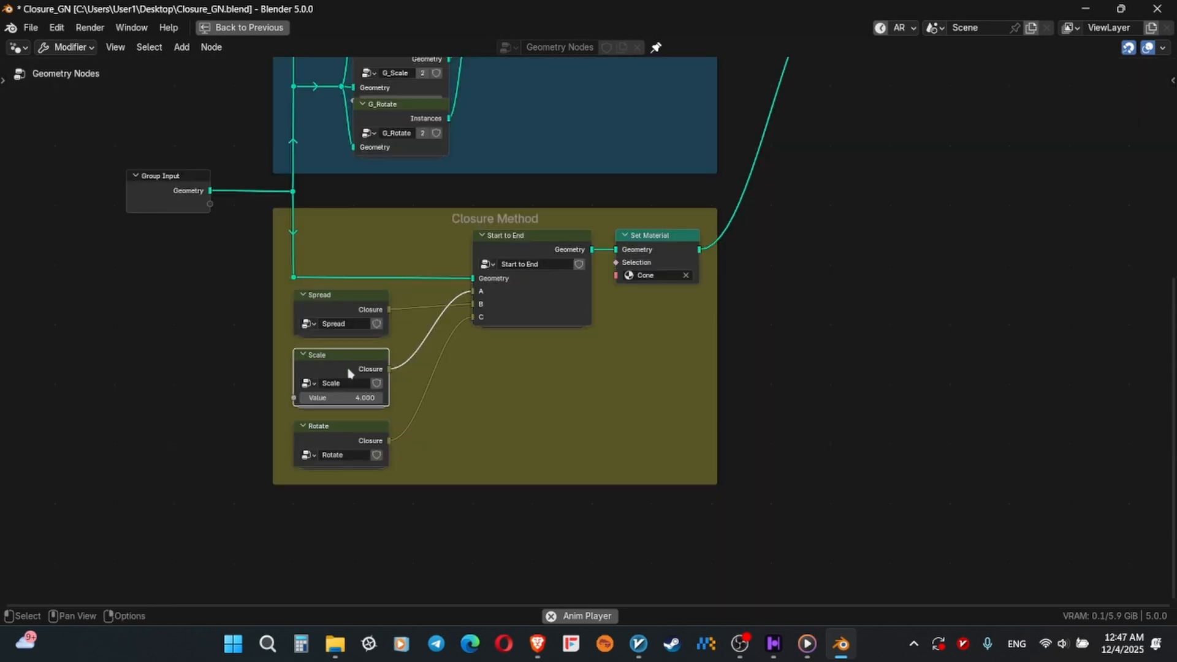
scroll(340, 375, "up", 3)
key("Tab")
left_click(558, 292)
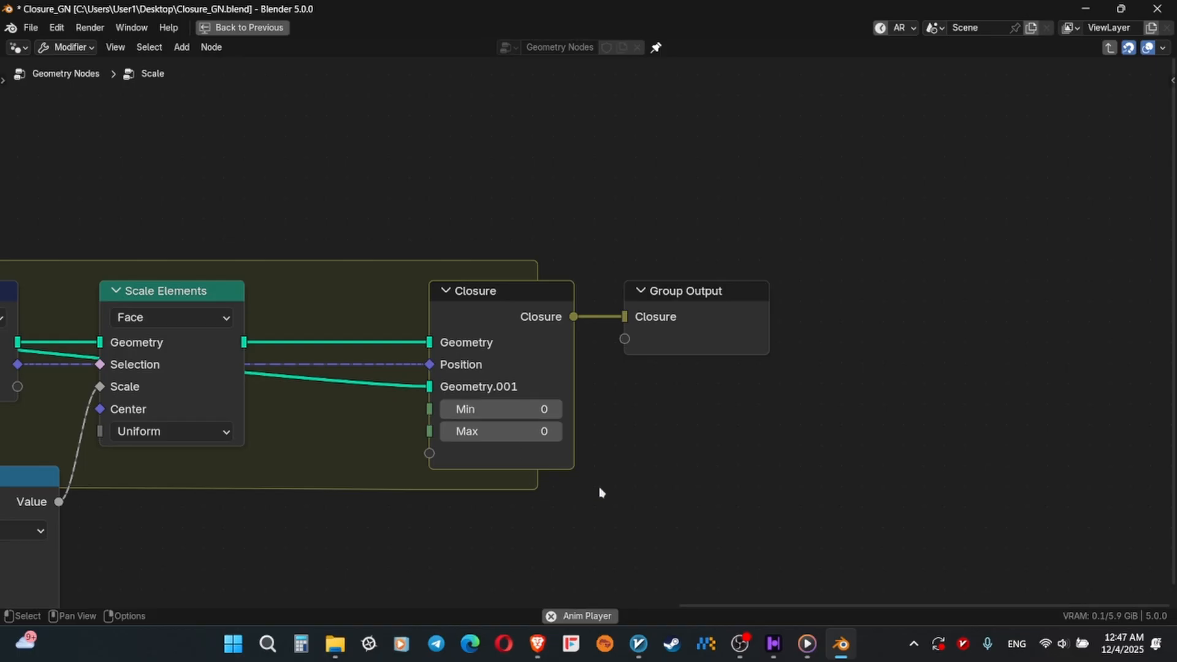
scroll(601, 491, "down", 4)
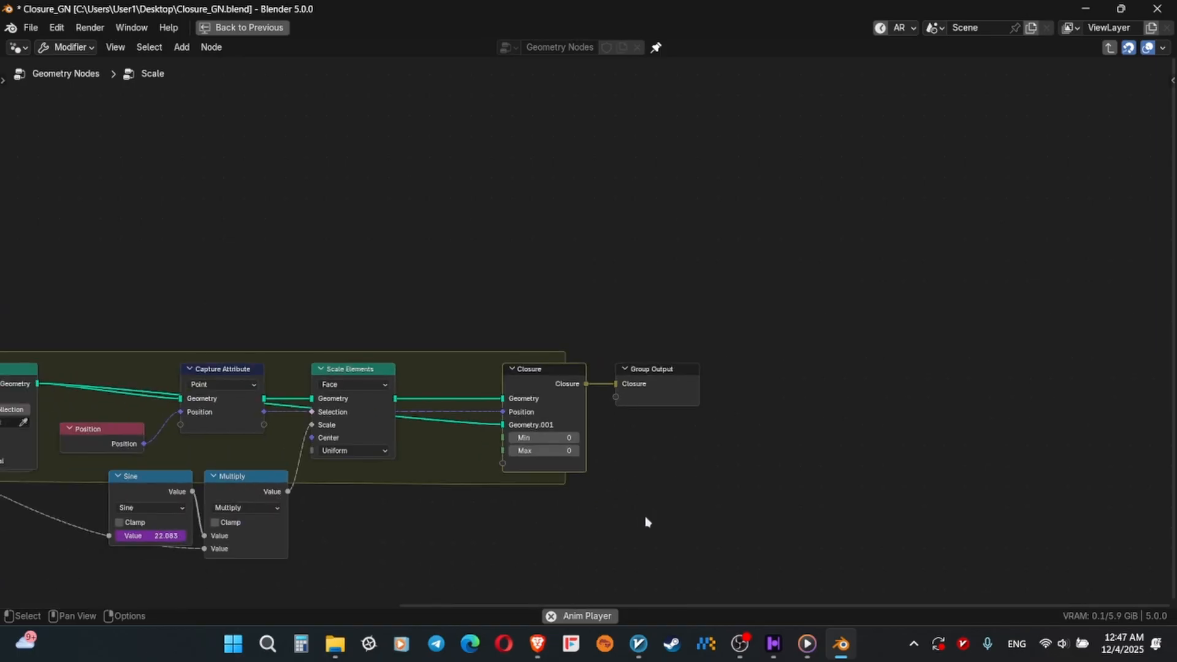
middle_click_drag(473, 515, 635, 426)
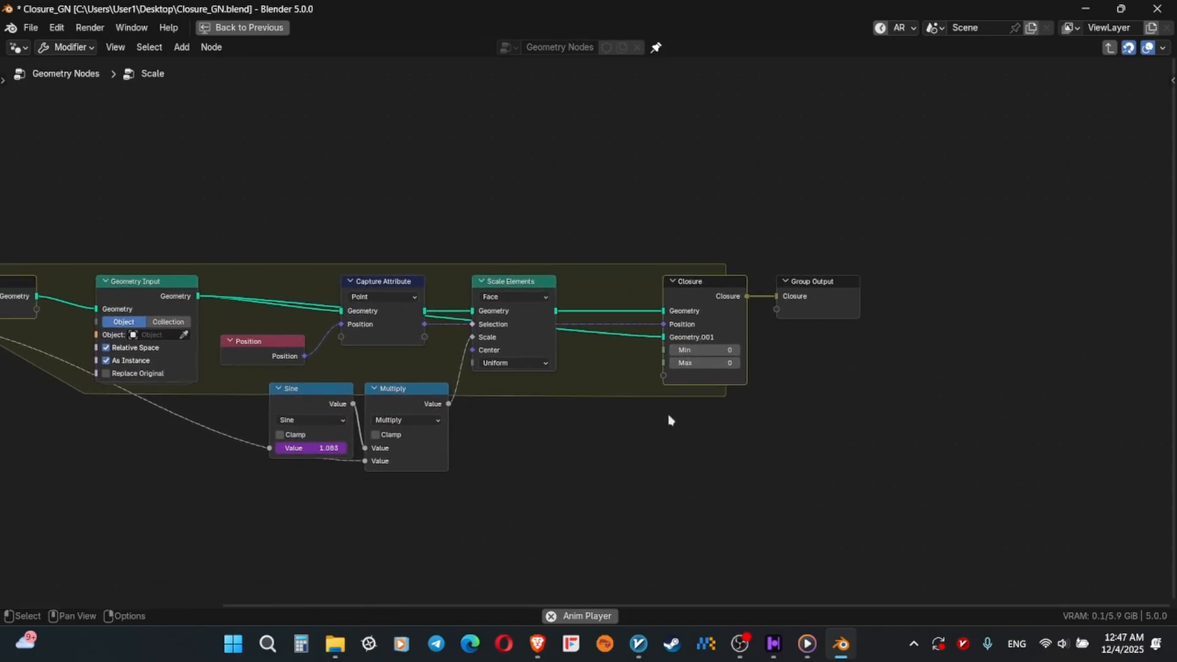
scroll(668, 415, "up", 3)
Return to the parent tree and examine how Spread, Scale and Rotate connect to Start to End's A, B and C inputs
key("ctrl+Tab")
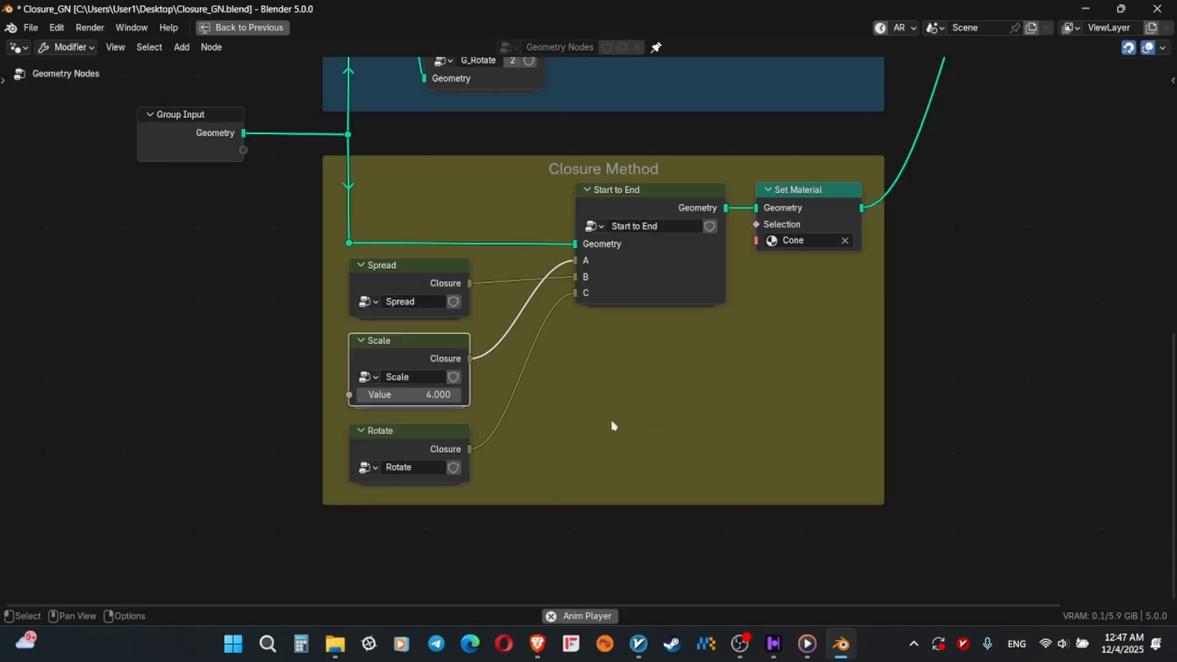
left_click(987, 384)
middle_click_drag(844, 358, 788, 451)
scroll(639, 437, "up", 1)
scroll(598, 390, "up", 2)
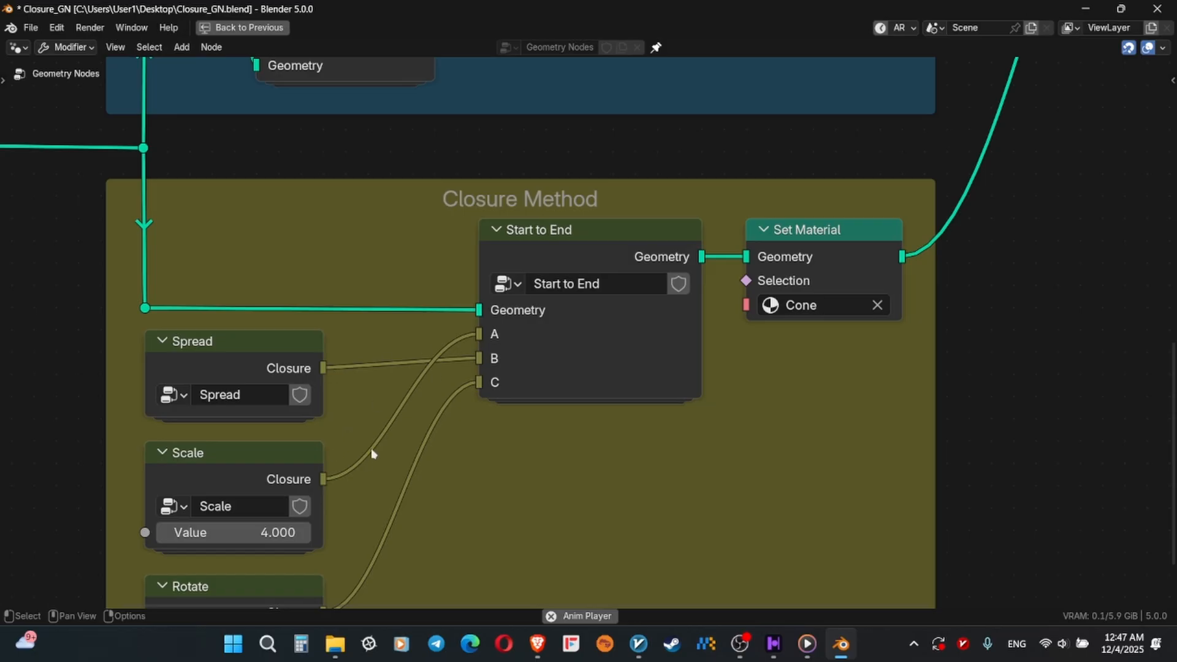
middle_click_drag(389, 432, 394, 342)
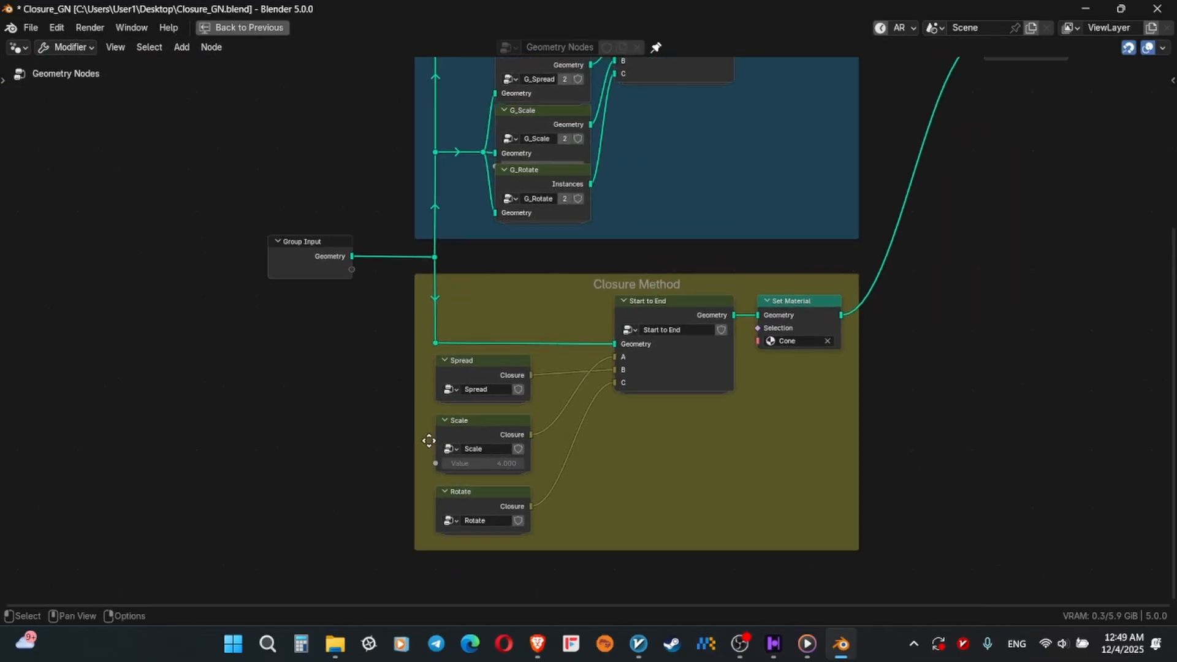
Examine the whole parent tree, comparing the two Group Method frames with the Closure Method frame
middle_click_drag(790, 397, 509, 439)
middle_click_drag(651, 380, 654, 457)
scroll(643, 404, "down", 3)
scroll(605, 460, "down", 1)
scroll(453, 300, "up", 1)
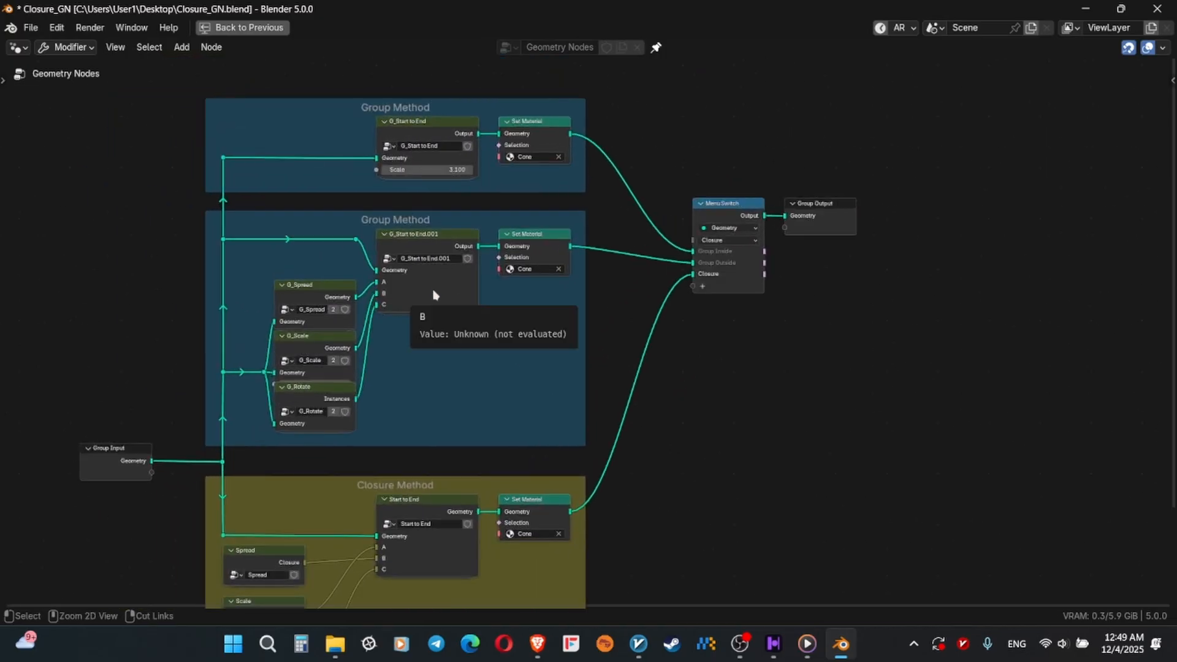
mouse_move(443, 310)
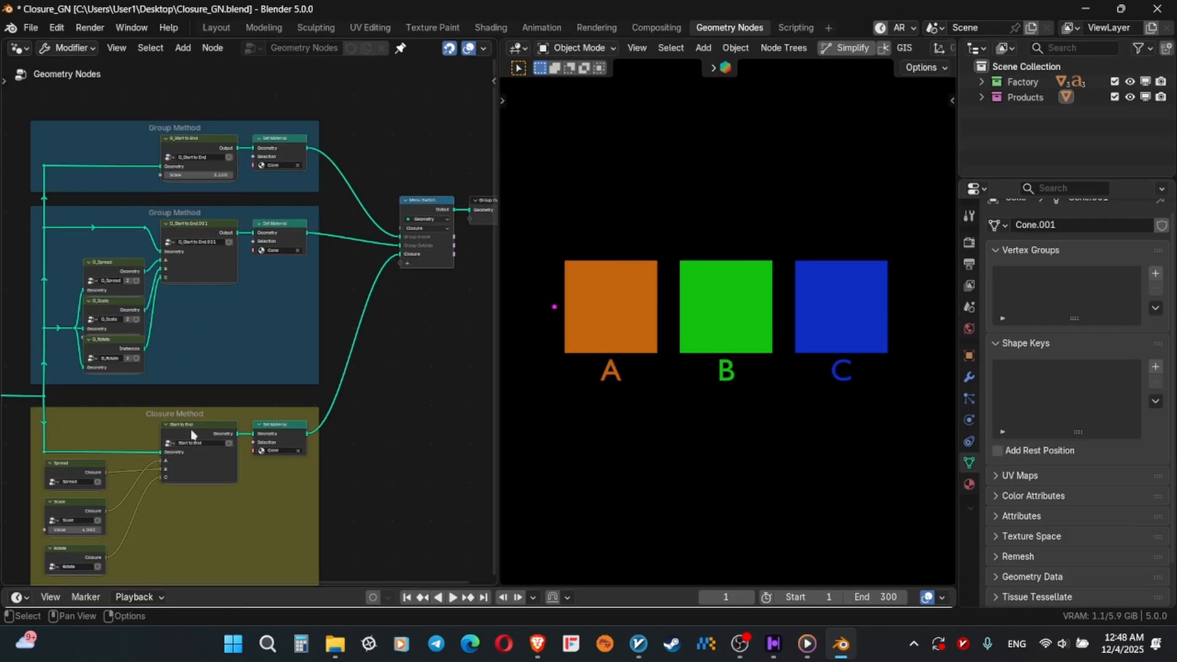
Open the Scale group from the Closure Method frame and locate its Group Input and Closure input nodes
middle_click_drag(200, 357, 300, 277)
scroll(177, 428, "up", 9)
left_click(178, 428)
key("Tab")
scroll(189, 416, "down", 2)
middle_click_drag(189, 398, 336, 391)
scroll(382, 399, "down", 1)
middle_click_drag(93, 386, 184, 393)
scroll(61, 351, "down", 1)
middle_click_drag(61, 351, 145, 343)
scroll(79, 334, "up", 3)
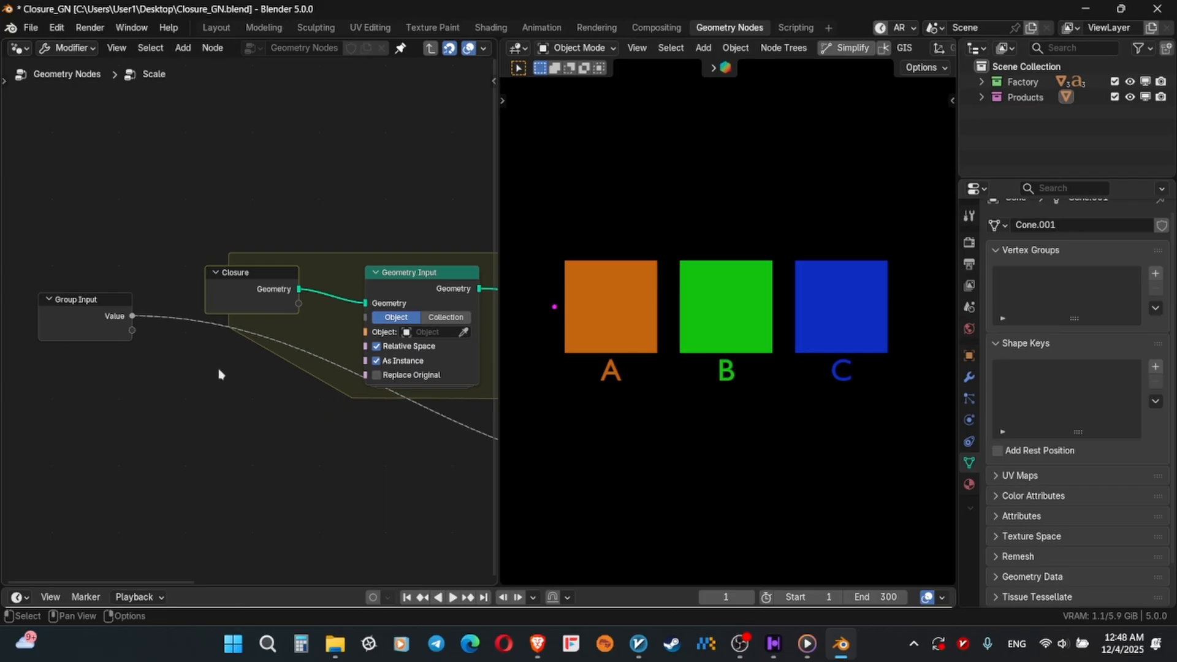
Maximize the node editor and link the Multiply node's second Value input to a new socket on the Closure input node
key("ctrl+space")
middle_click_drag(791, 433, 544, 367)
scroll(543, 368, "up", 2)
left_click_drag(745, 341, 744, 322)
middle_click_drag(271, 281, 252, 290)
left_click_drag(798, 446, 349, 239)
scroll(337, 454, "down", 1)
middle_click_drag(336, 454, 179, 458)
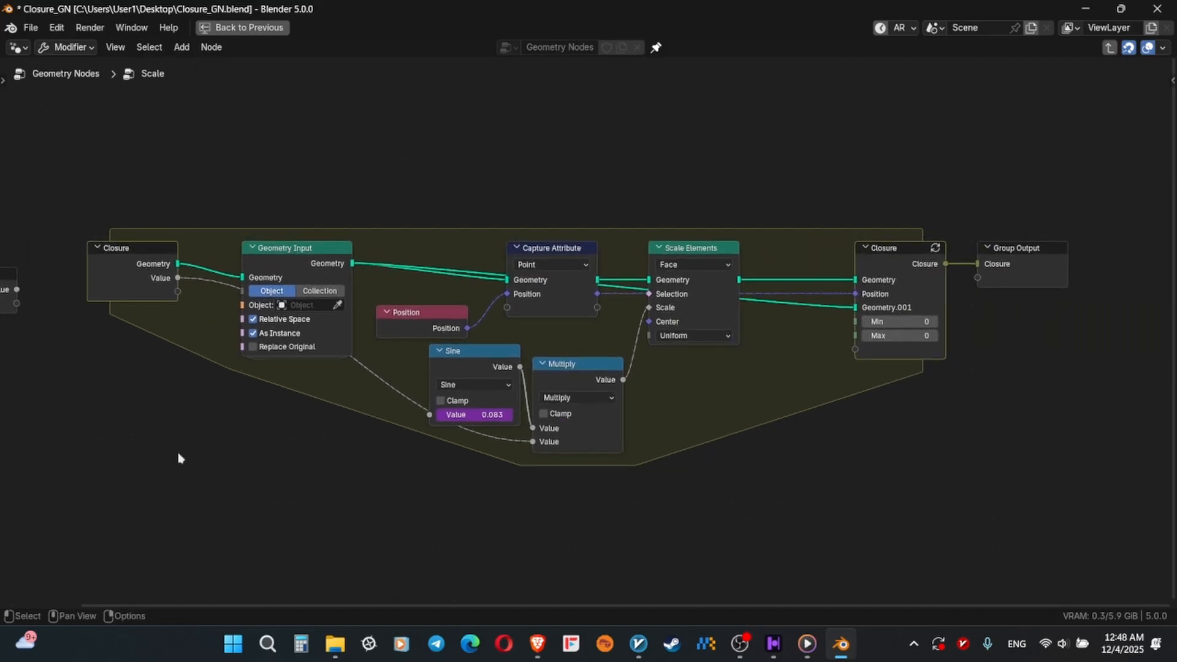
Leave the Scale group, enter Start to End and sync frame A's Evaluate Closure node to add the Value input
key("Tab")
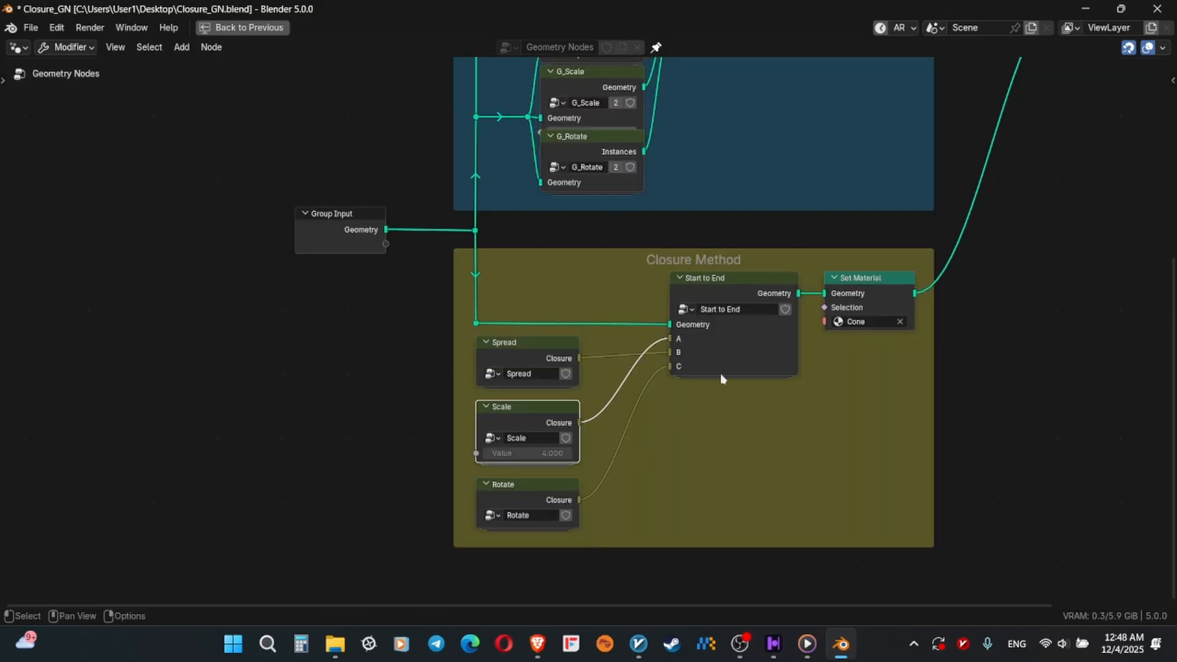
key("Tab")
left_click(496, 372)
left_click(543, 301)
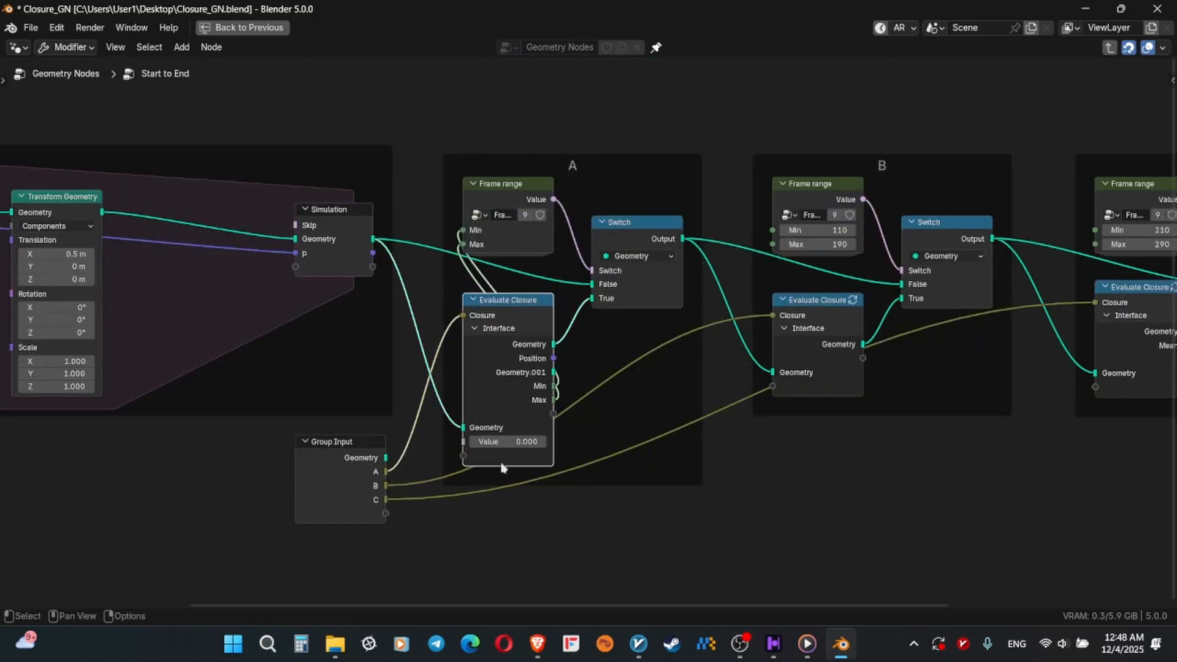
Set the Value input of frame A's Evaluate Closure node to 4 and return to the parent tree
scroll(493, 442, "up", 3)
left_click(514, 443)
type("4")
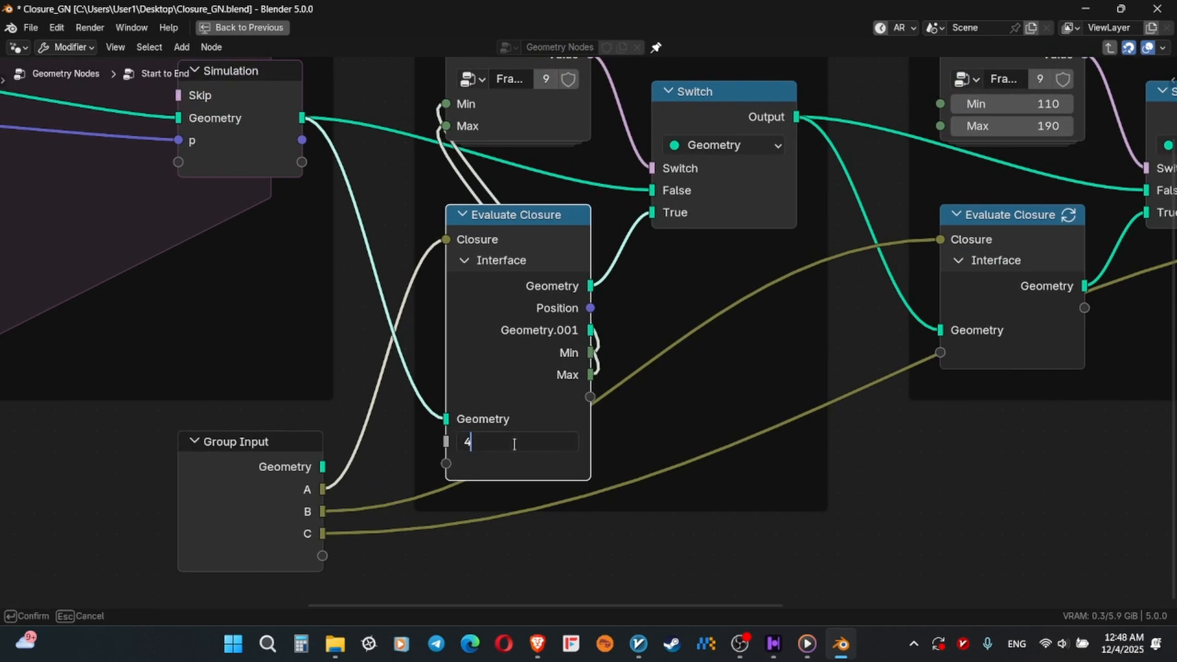
key("Return")
scroll(441, 539, "down", 4)
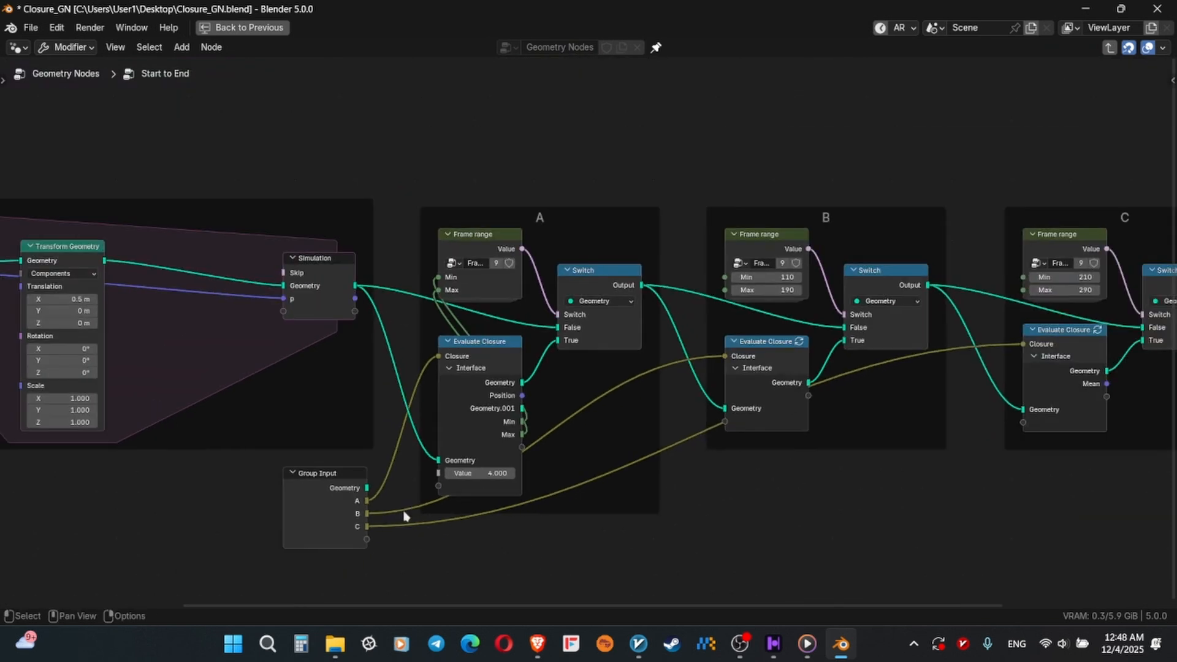
scroll(500, 542, "up", 1)
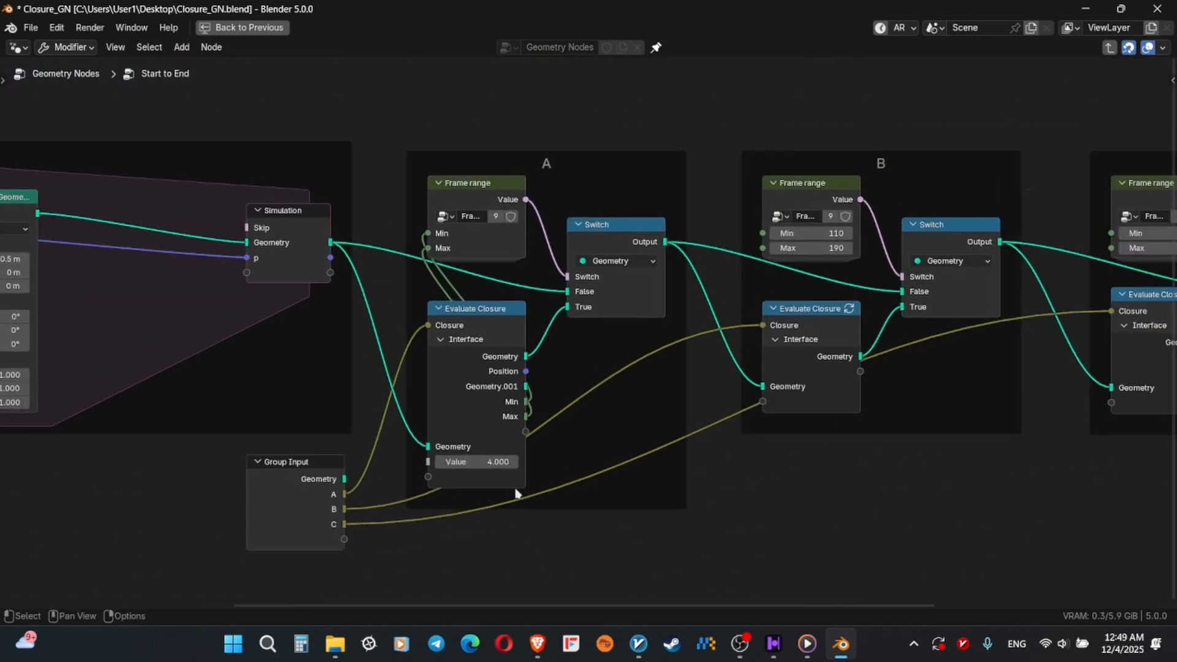
key("ctrl+Tab")
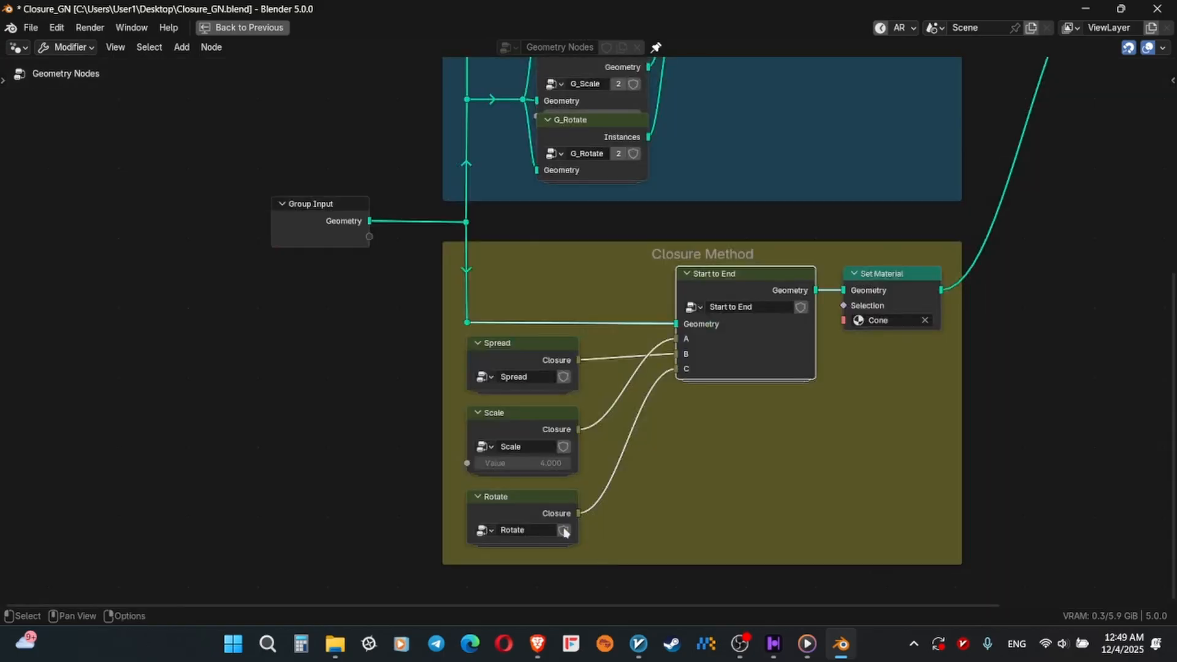